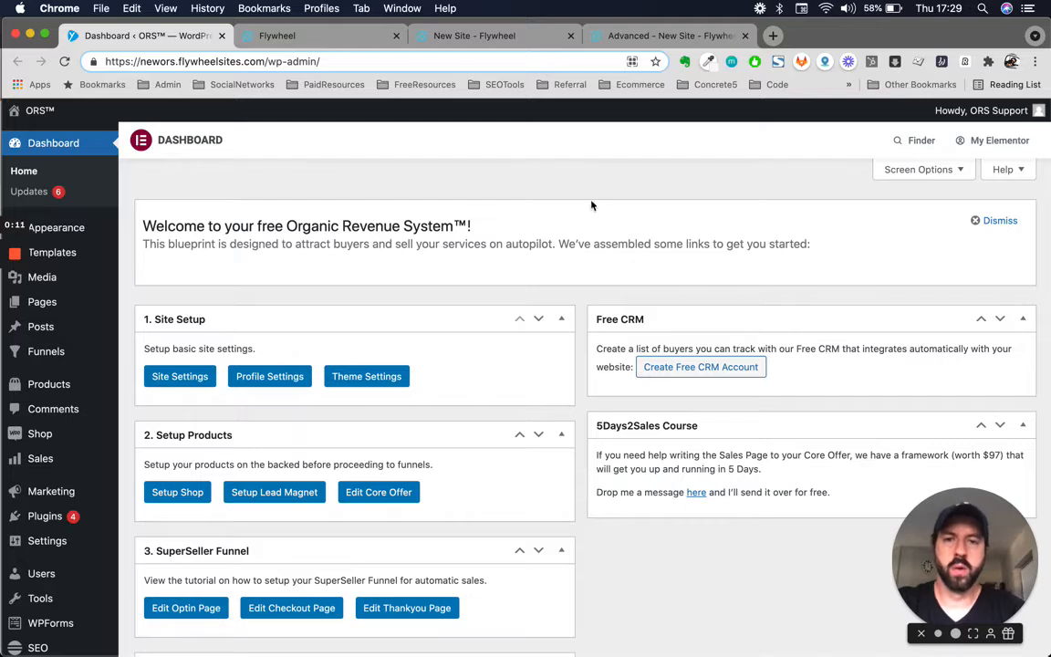
- Leave the ORS WordPress dashboard for the Flywheel sites list showing New Site
left_click(594, 201)
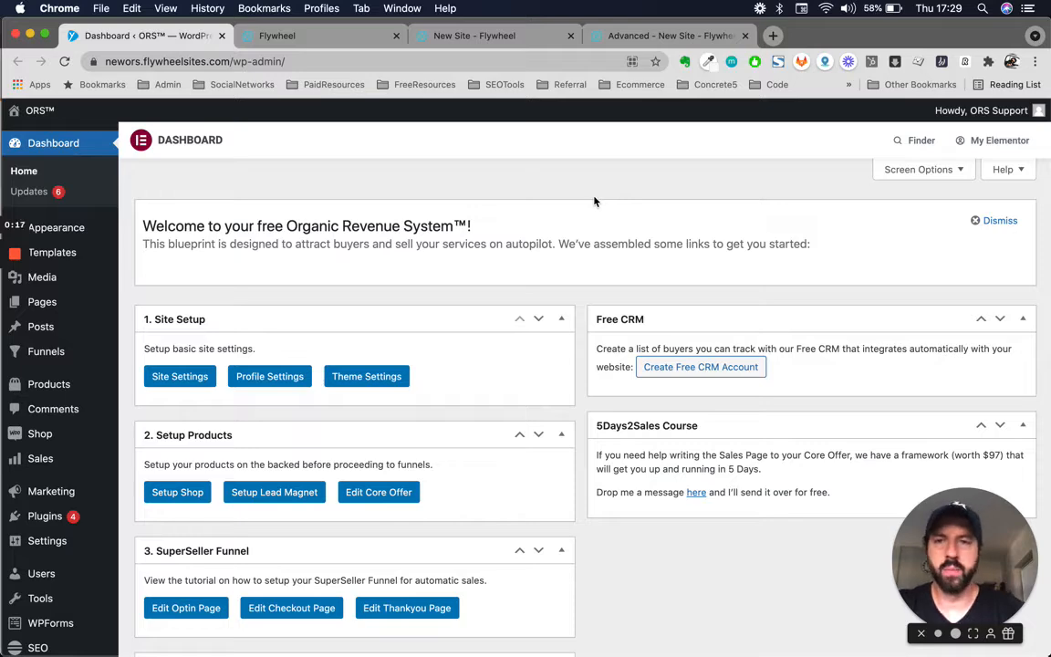
scroll(444, 357, "down", 5)
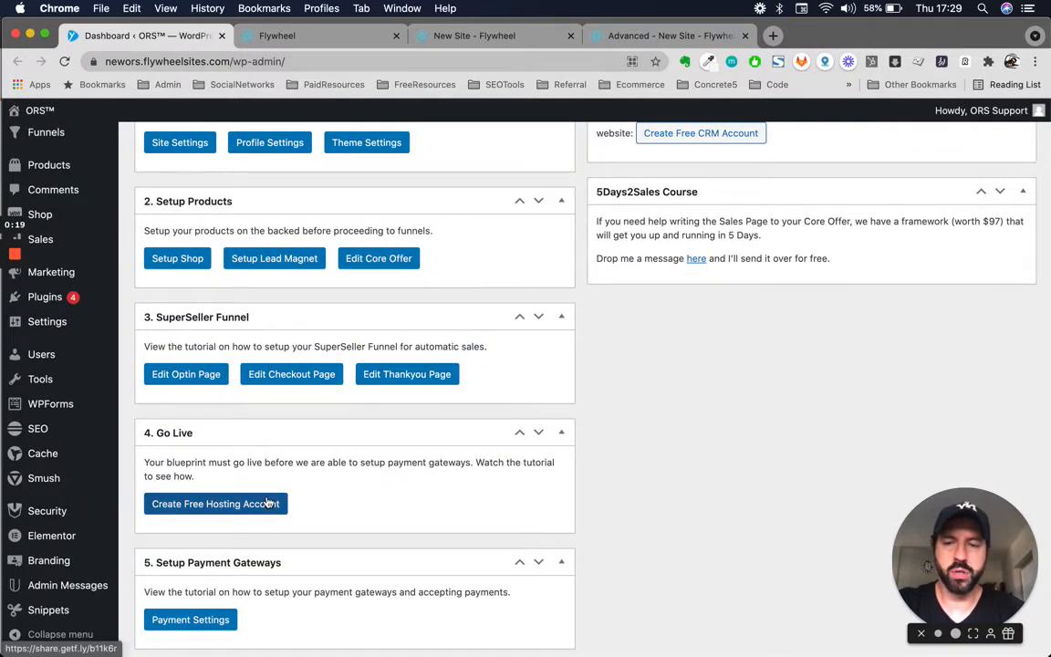
scroll(274, 529, "up", 5)
left_click(305, 41)
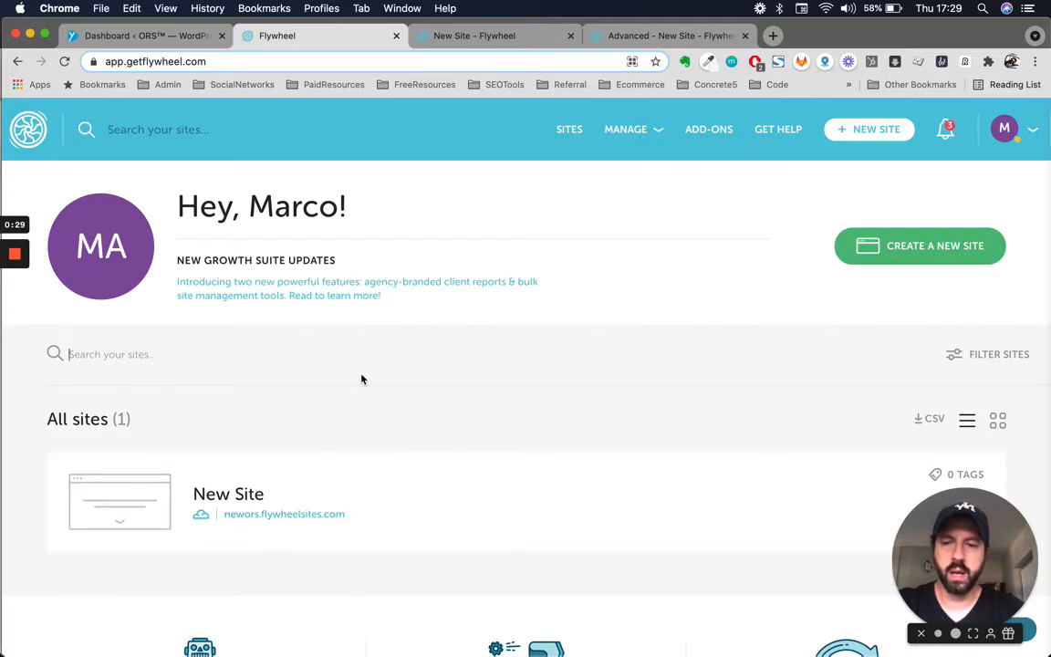
- Show New Site's overview with its flywheelsites.com domain, Pointed DNS and Flywheel SSL
left_click(516, 41)
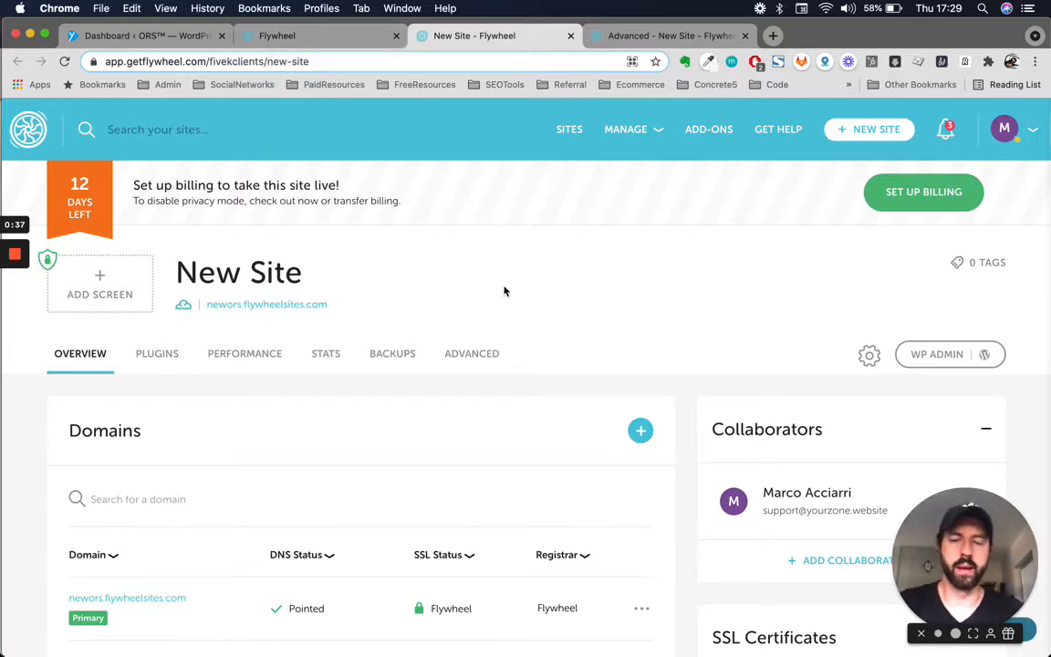
scroll(459, 345, "down", 1)
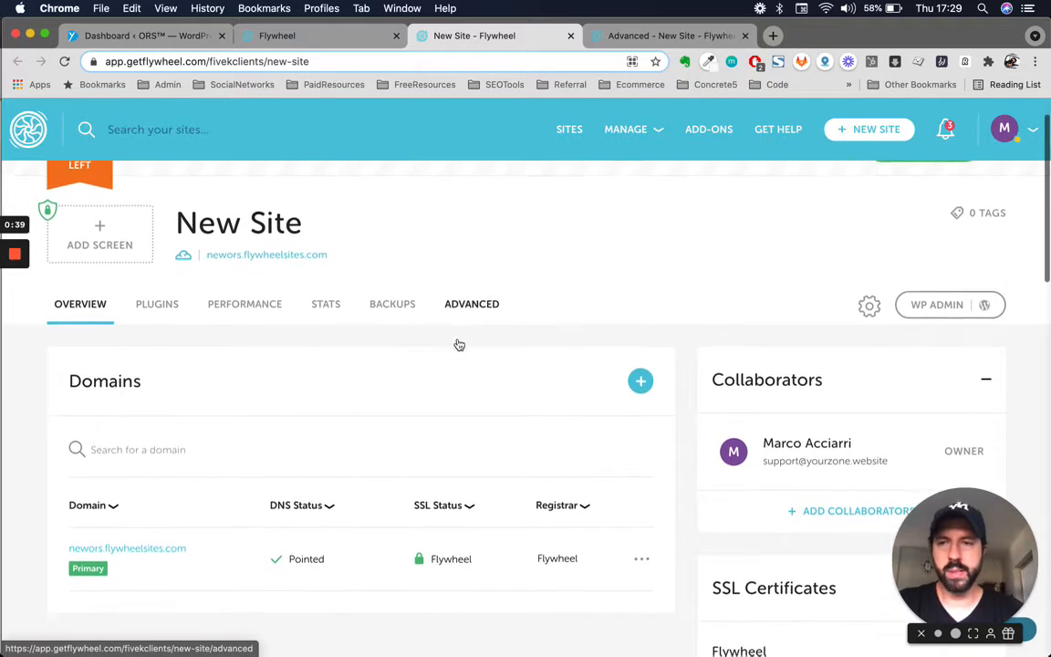
scroll(459, 345, "down", 1)
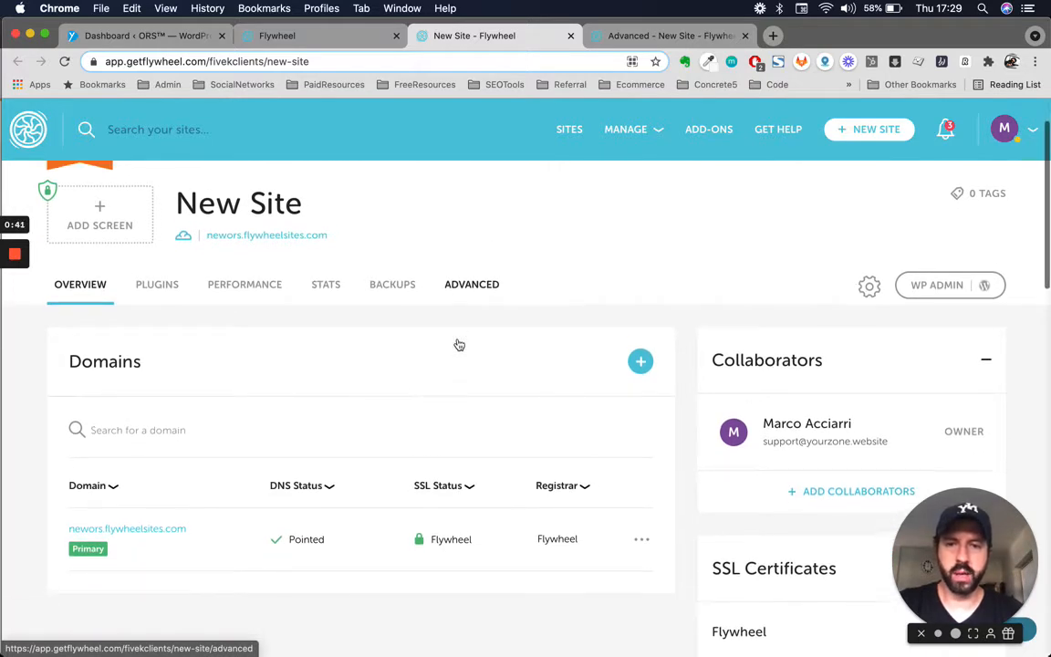
scroll(458, 345, "up", 1)
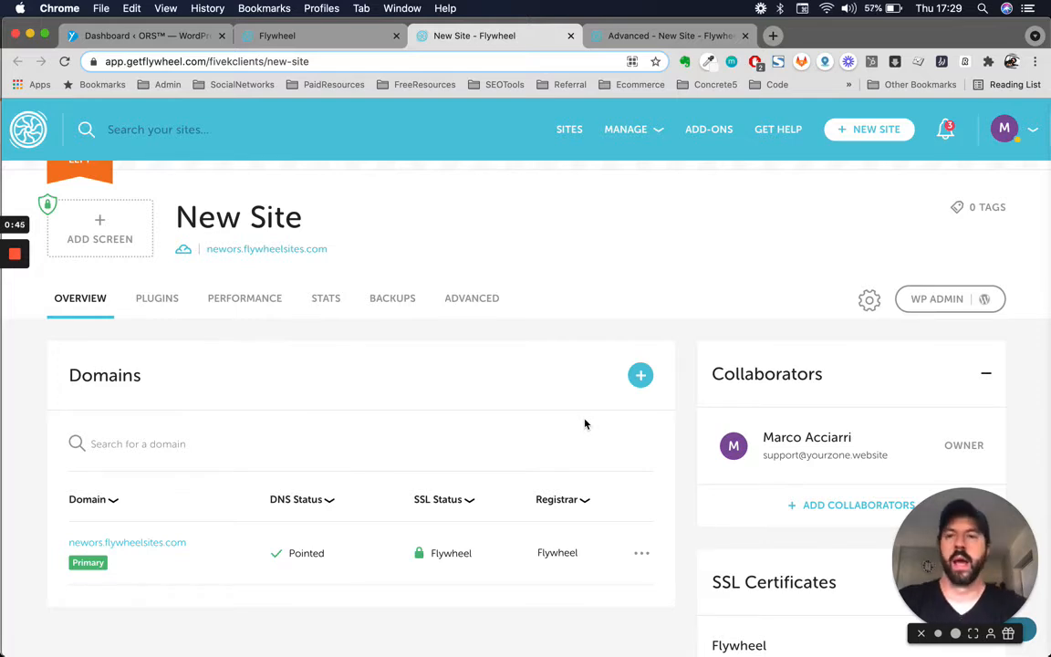
scroll(521, 375, "up", 1)
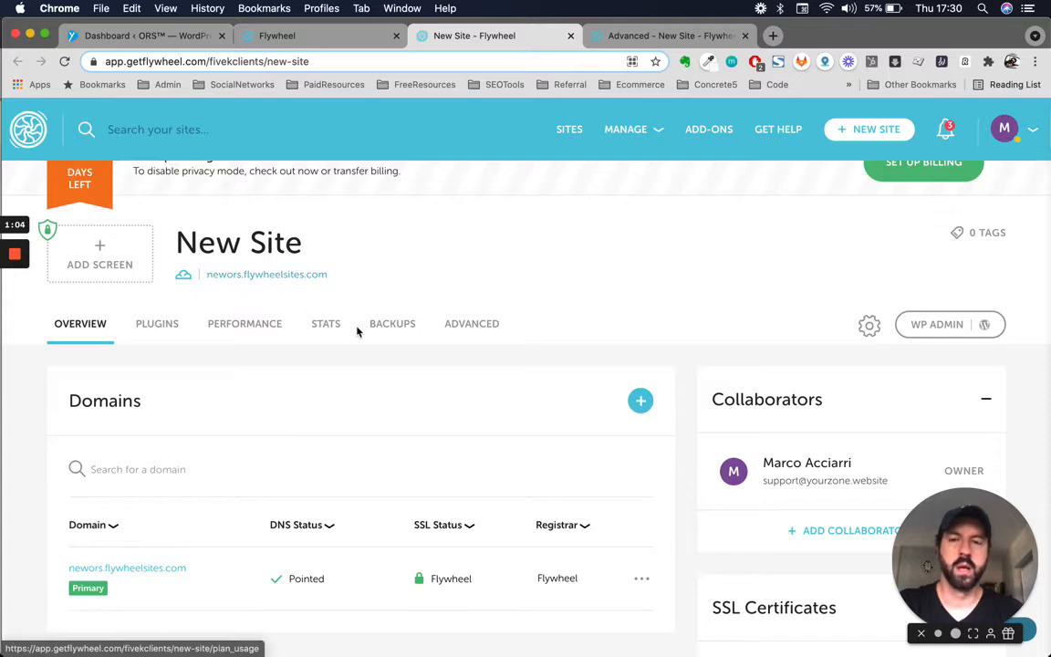
scroll(357, 330, "up", 2)
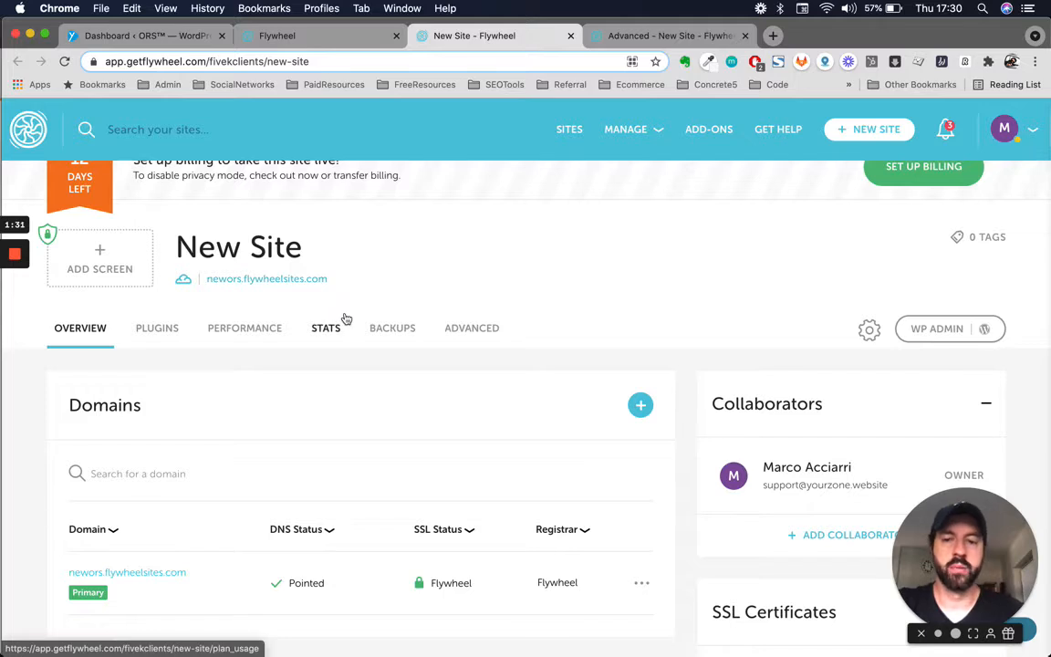
scroll(345, 317, "down", 1)
scroll(345, 317, "down", 1)
scroll(345, 317, "up", 3)
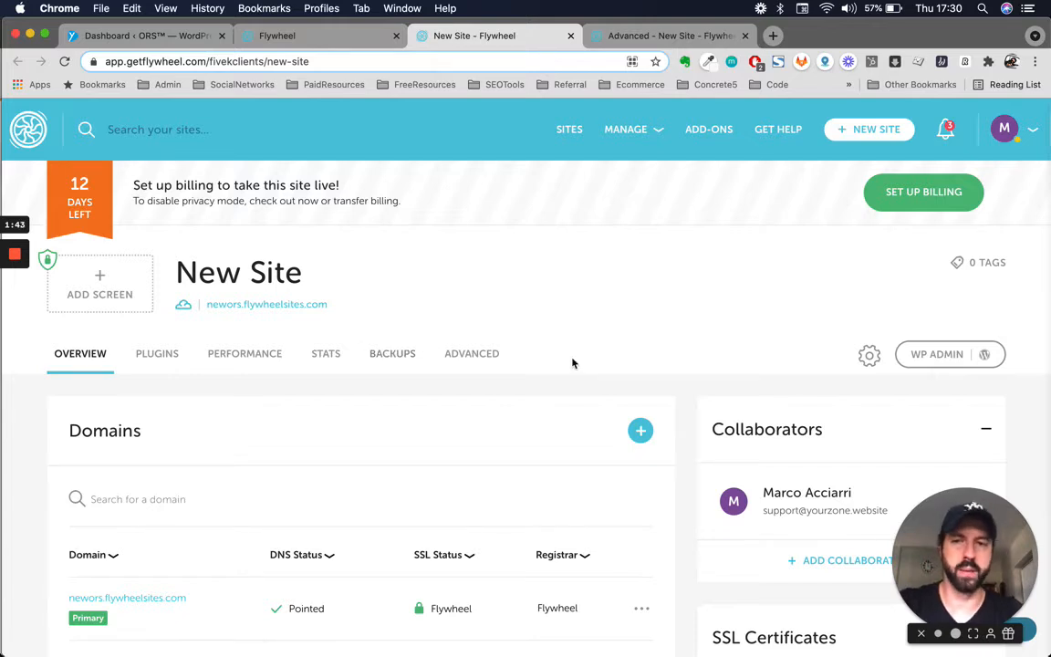
scroll(573, 363, "down", 1)
scroll(572, 364, "up", 1)
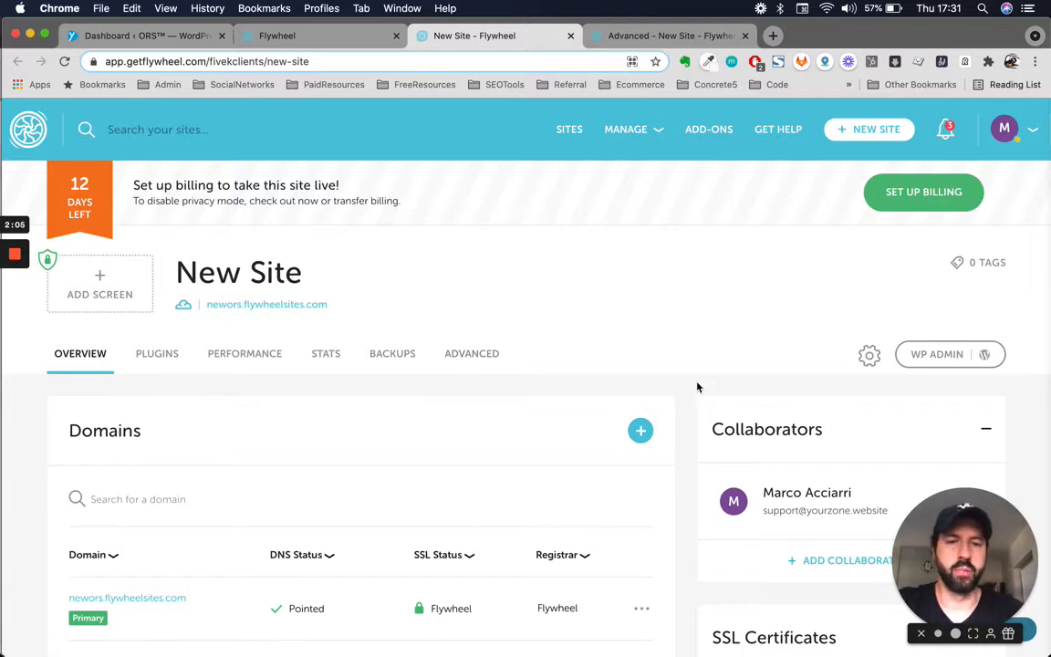
scroll(473, 392, "down", 2)
scroll(474, 394, "up", 1)
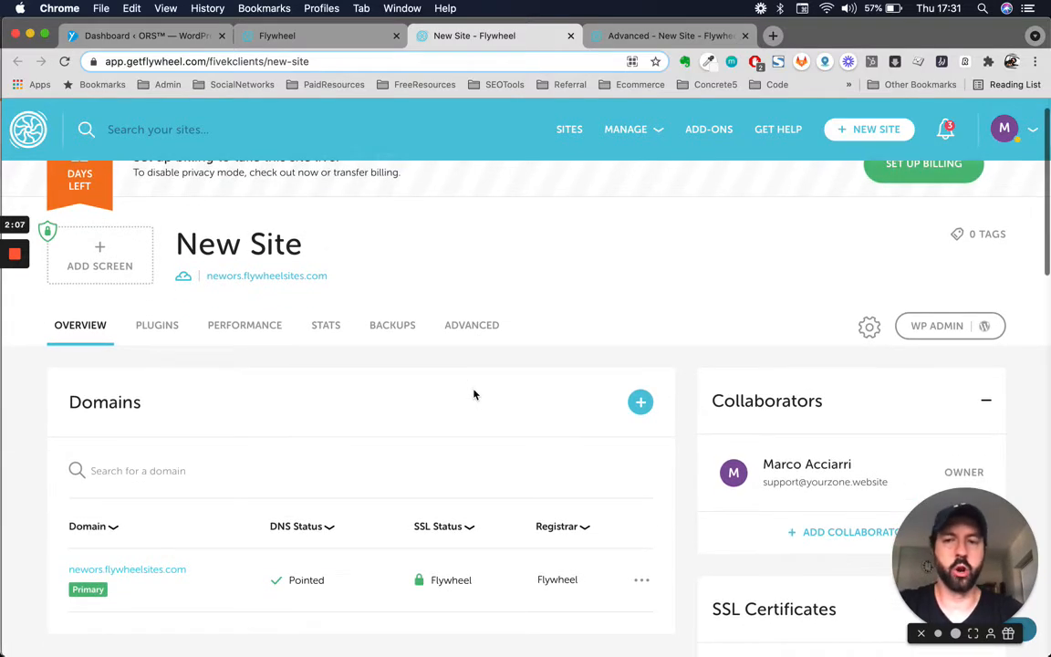
scroll(473, 394, "up", 1)
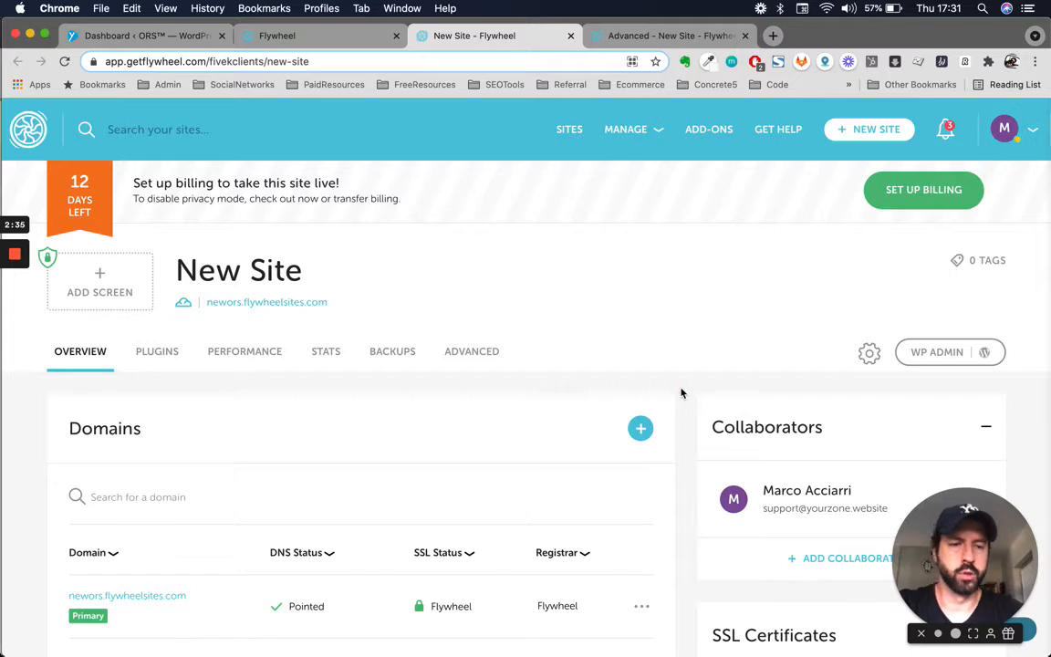
scroll(457, 416, "down", 1)
scroll(457, 416, "up", 1)
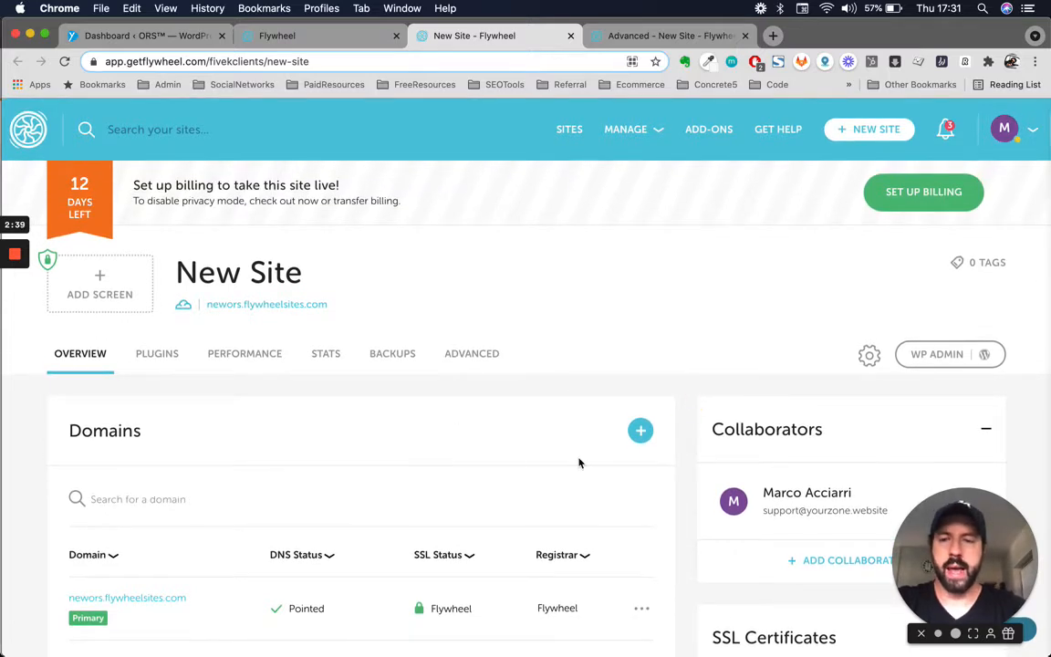
scroll(578, 462, "down", 2)
scroll(578, 462, "up", 2)
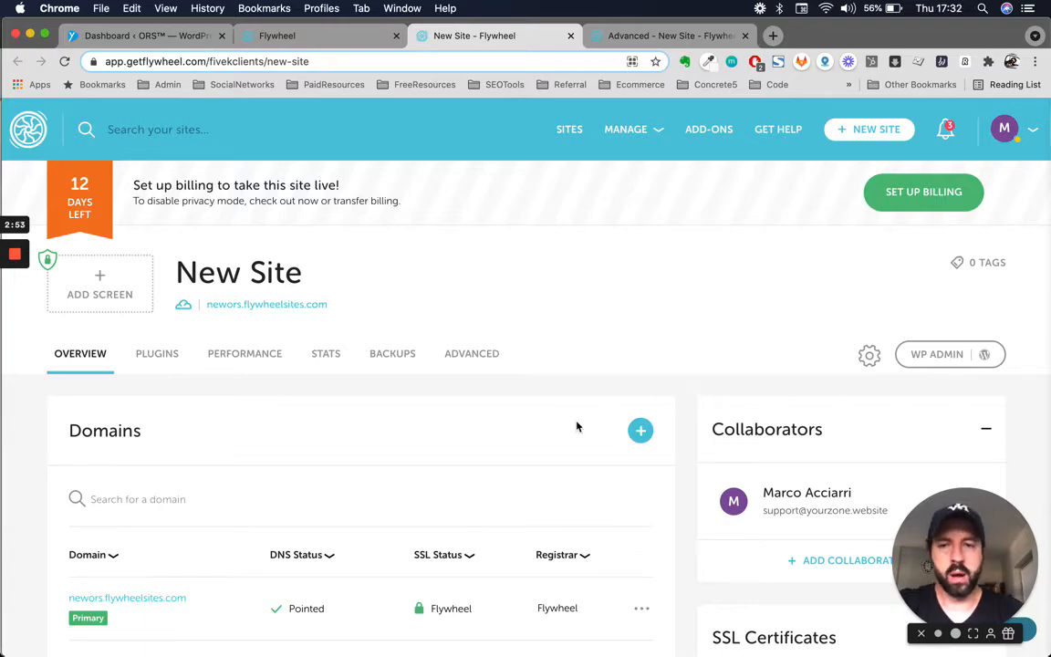
key("ctrl+Up")
- Bring the Cloudflare window forward on its empty Add a Site page
left_click(748, 222)
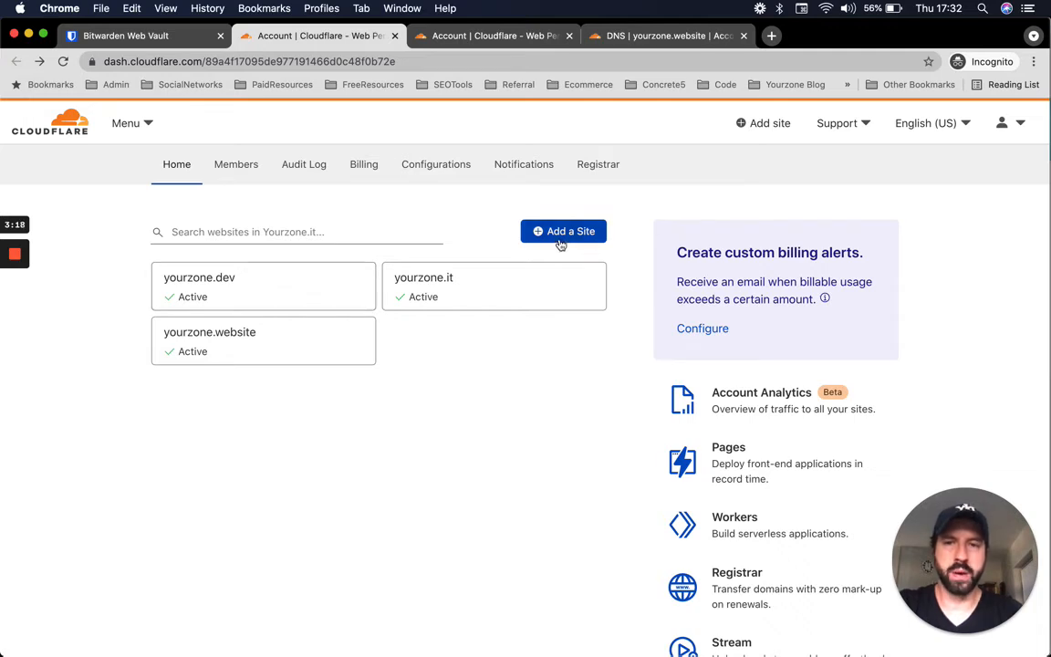
left_click(481, 42)
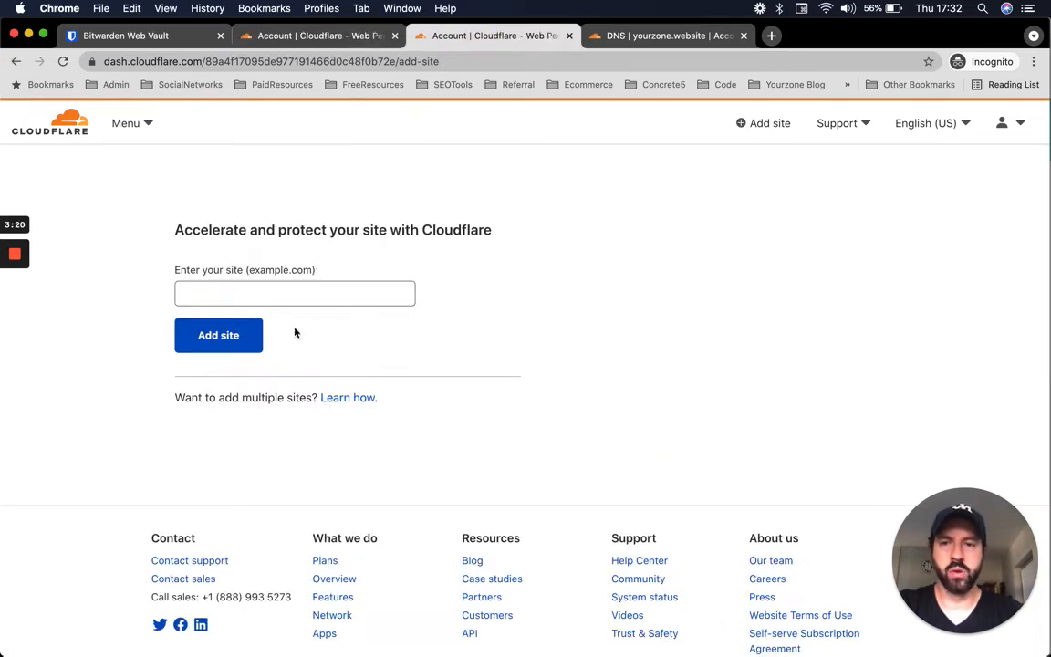
- Enter the domain 5kclients.com and submit it with Add site
left_click(306, 289)
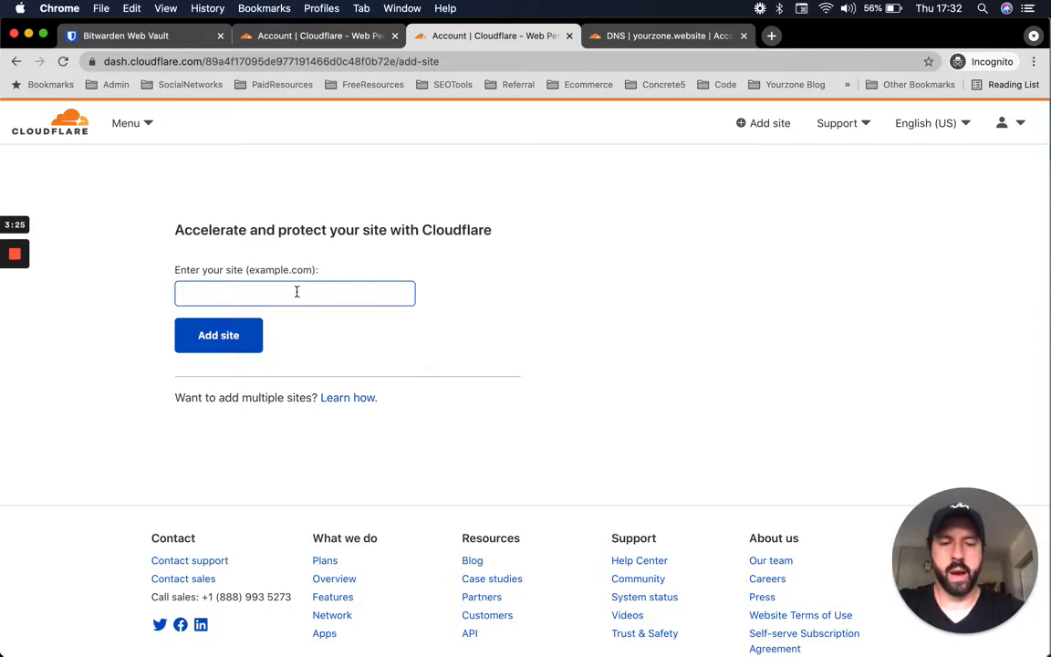
type("5k")
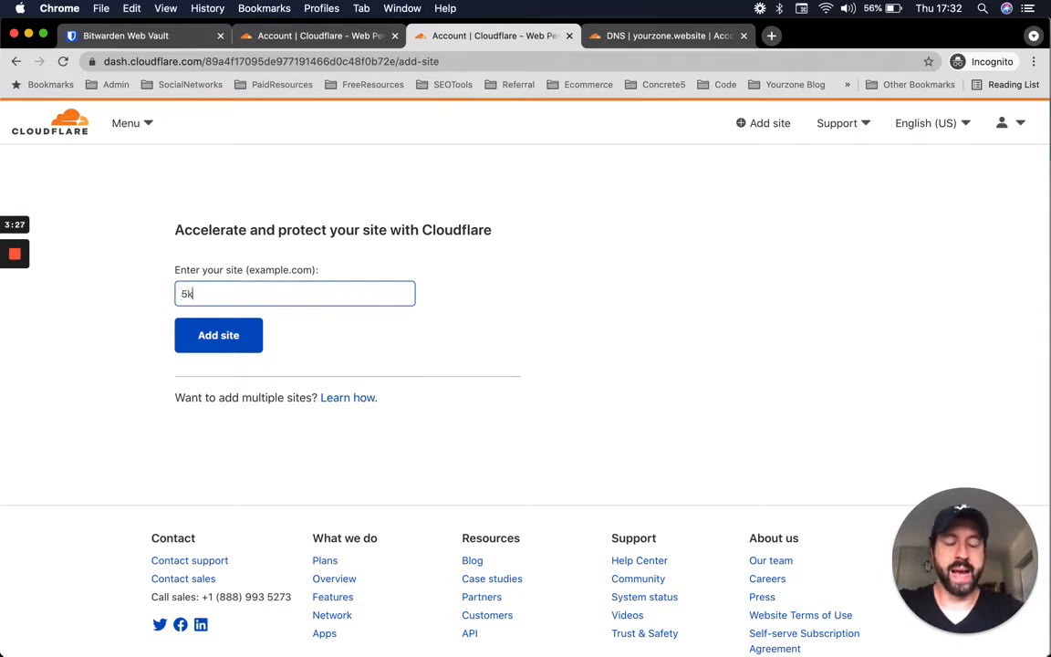
type("clients.com")
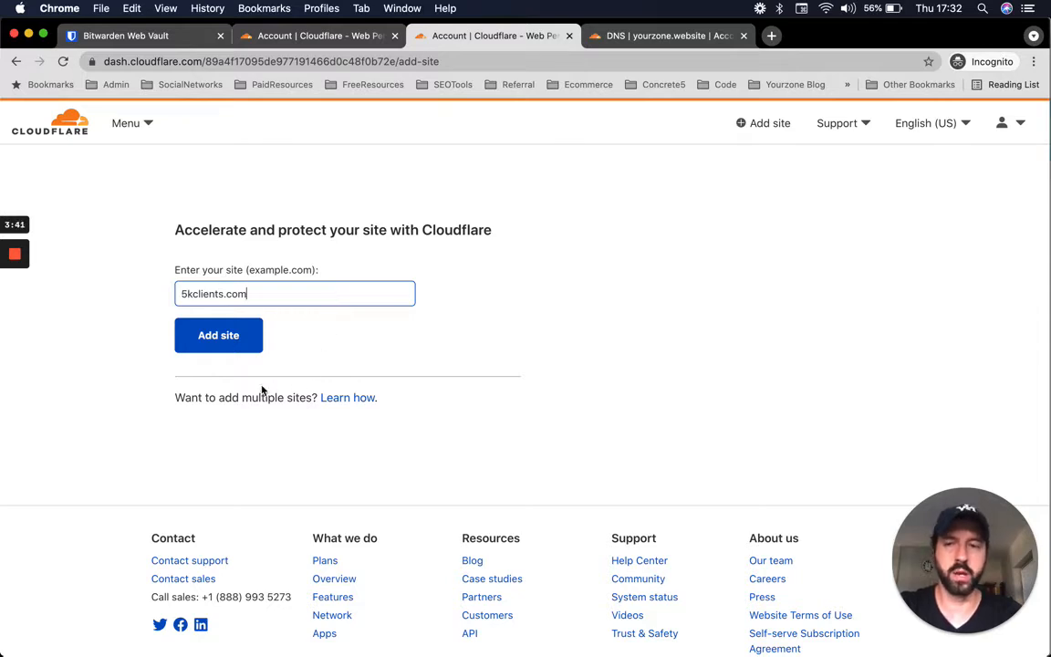
triple_click(186, 293)
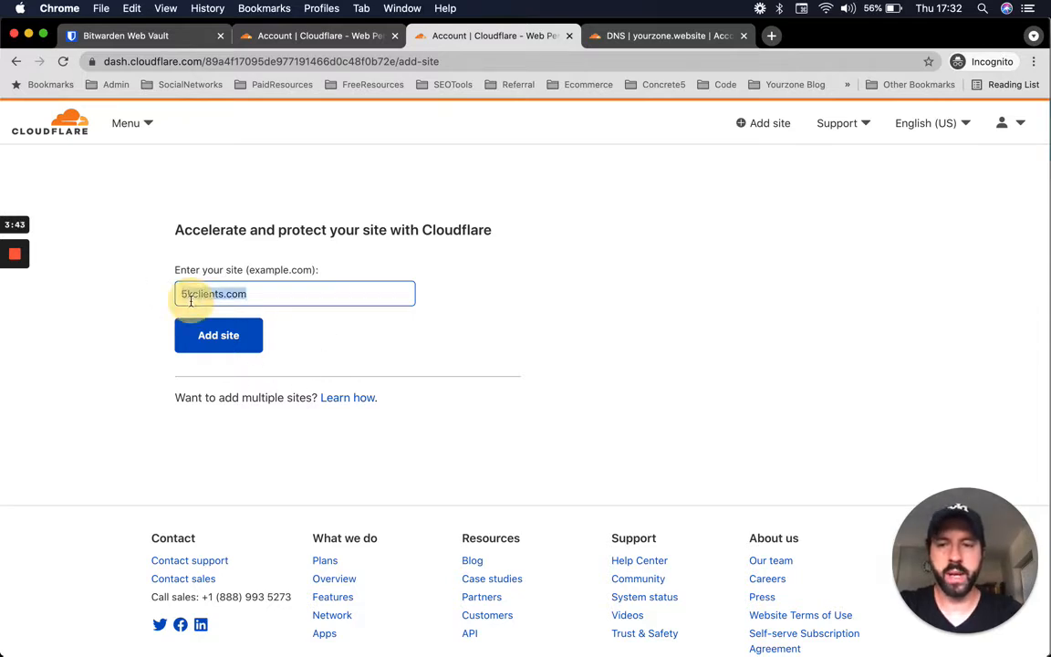
left_click(234, 339)
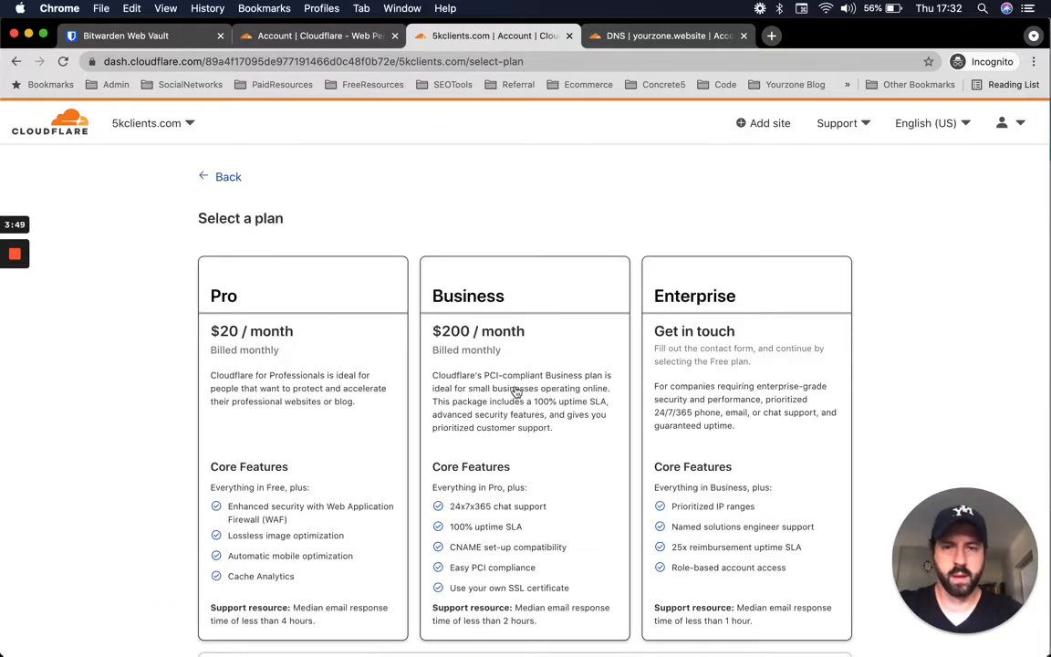
- Select the Free $0 plan for 5kclients.com and continue
scroll(316, 420, "down", 3)
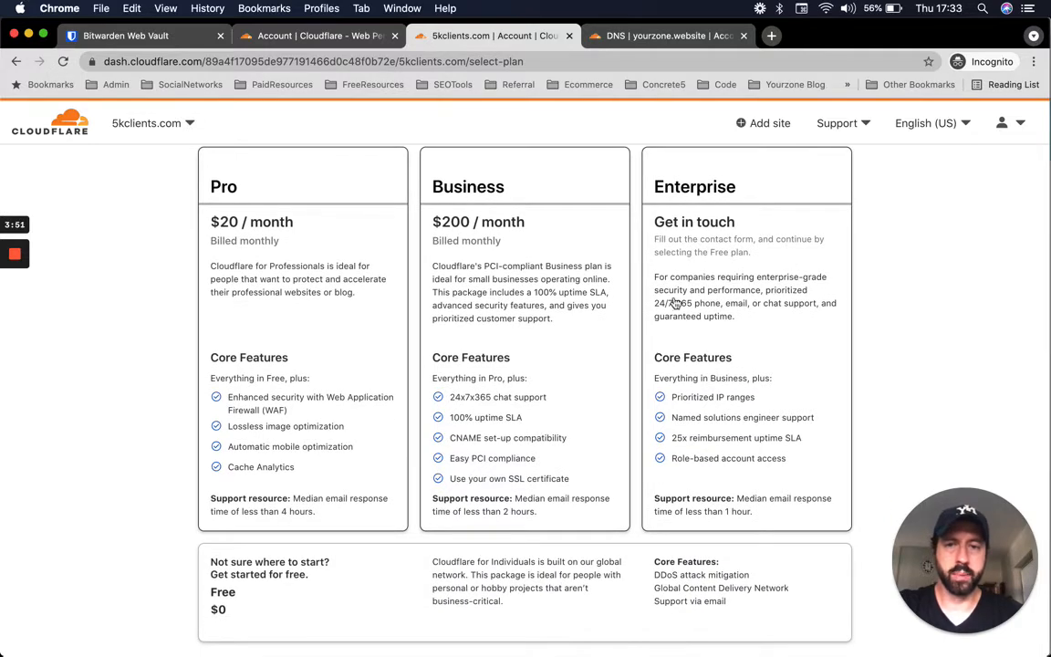
scroll(286, 328, "down", 1)
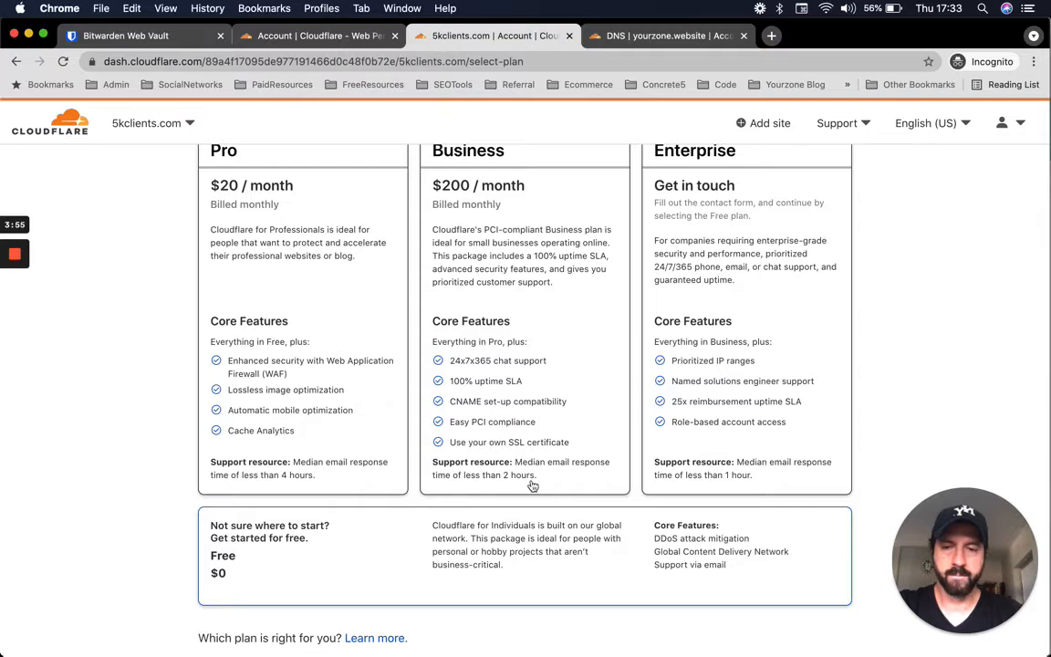
left_click(359, 539)
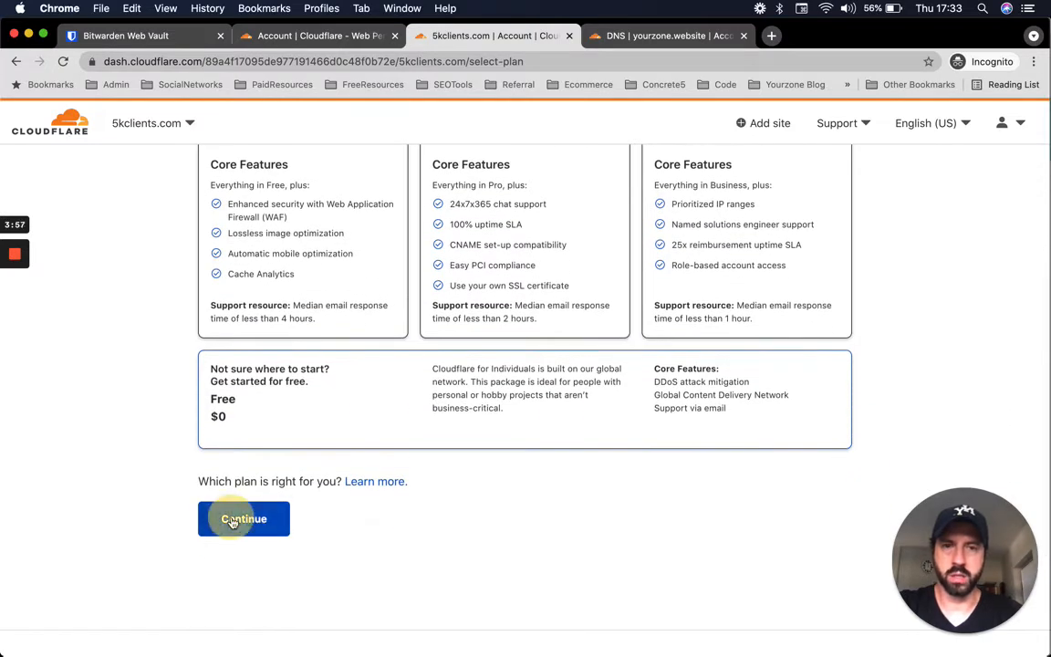
left_click(243, 518)
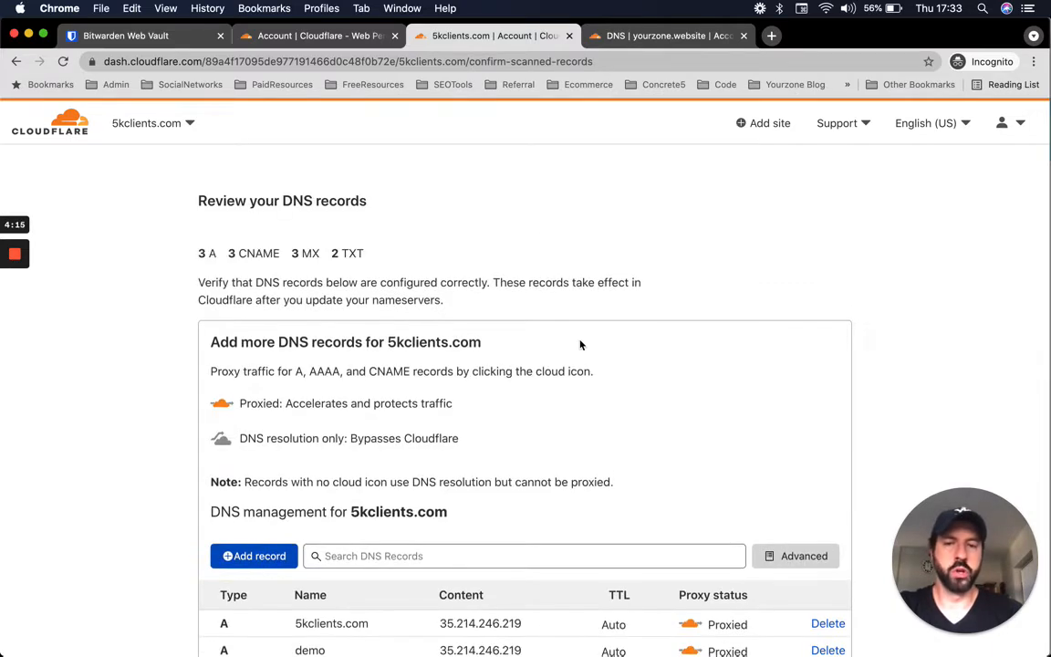
- Review 5kclients.com's scanned DNS records and select the root A record's IP 35.214.246.219
scroll(589, 394, "down", 3)
scroll(590, 394, "up", 2)
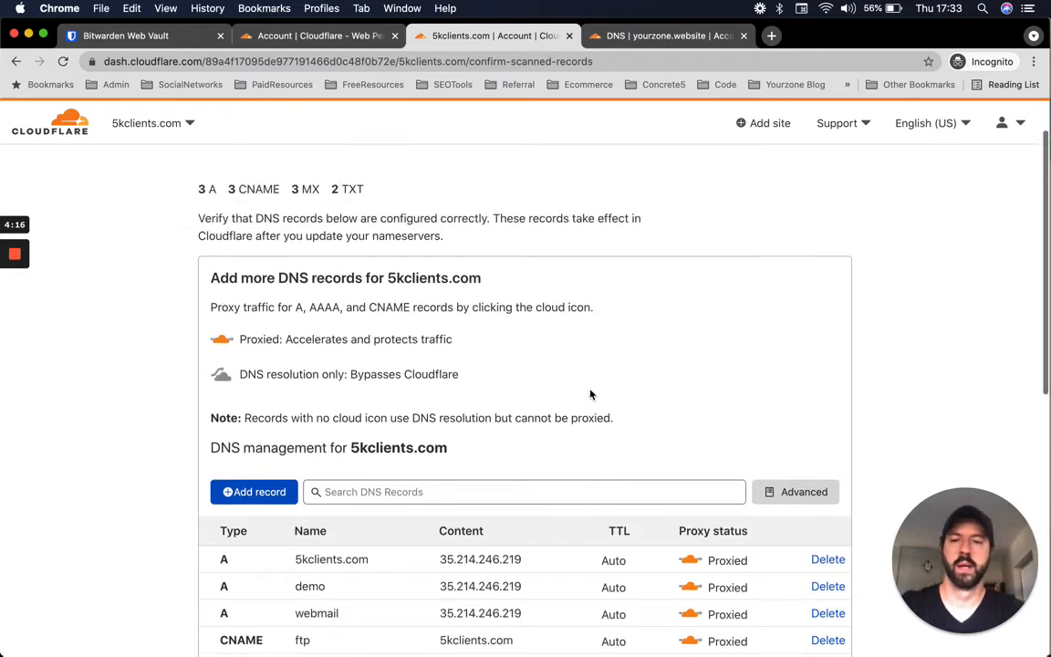
scroll(590, 397, "down", 4)
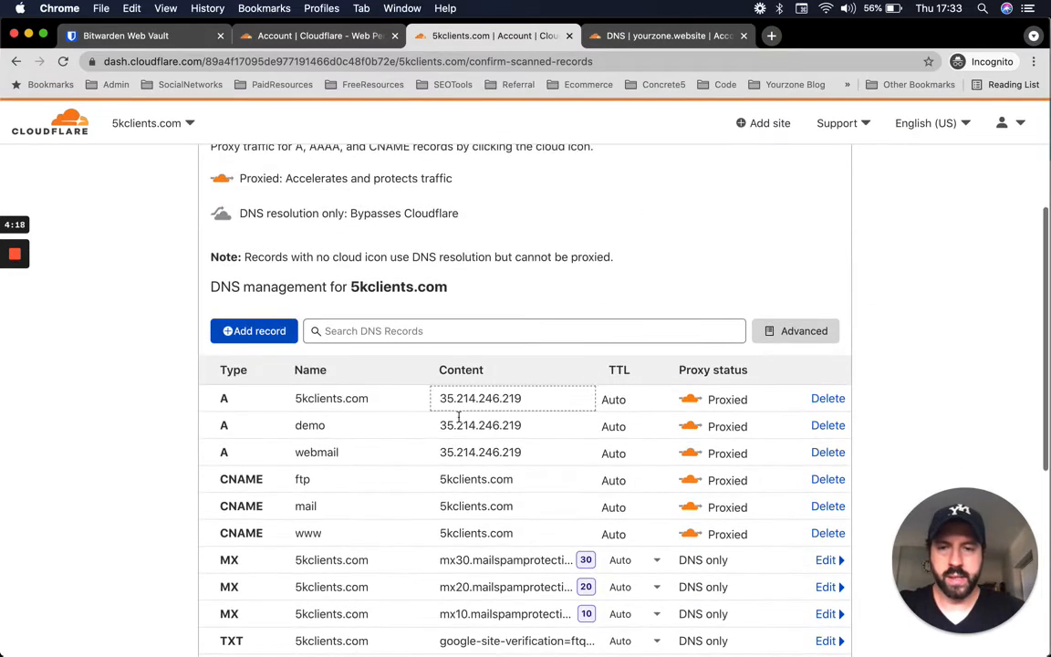
left_click(516, 402)
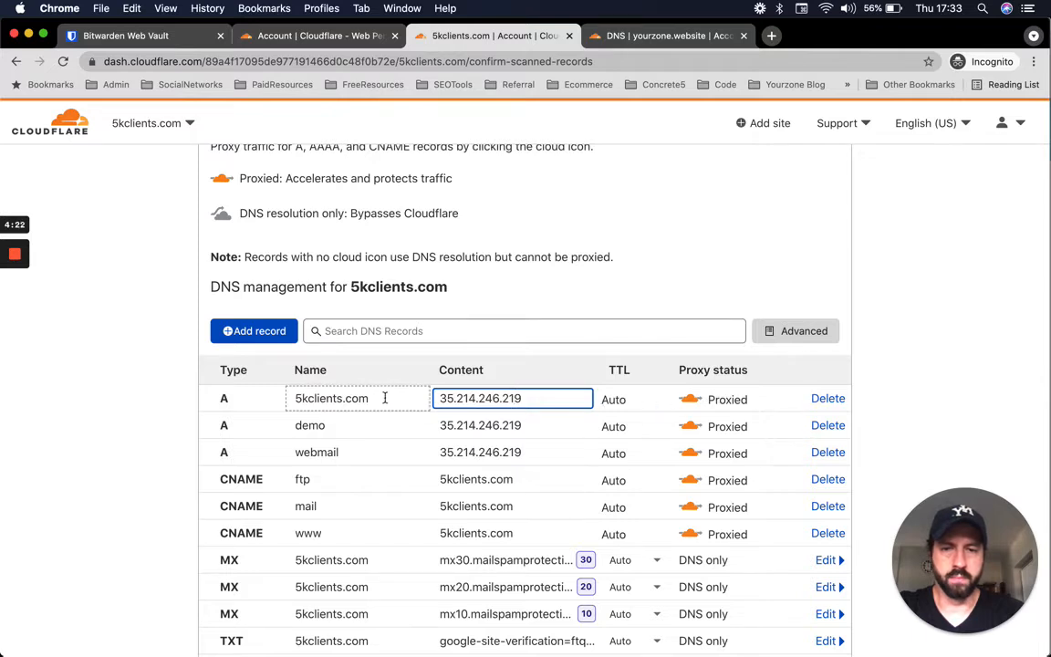
scroll(402, 405, "down", 2)
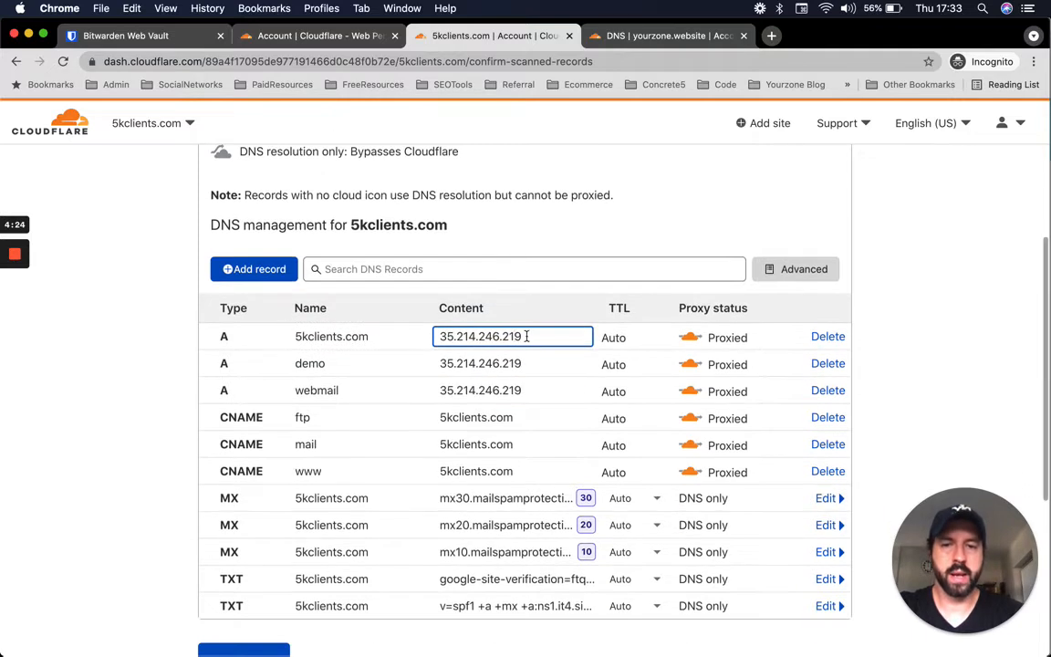
double_click(460, 336)
- Leave the IP unchanged and set the root A record's proxy status to DNS only
left_click(692, 338)
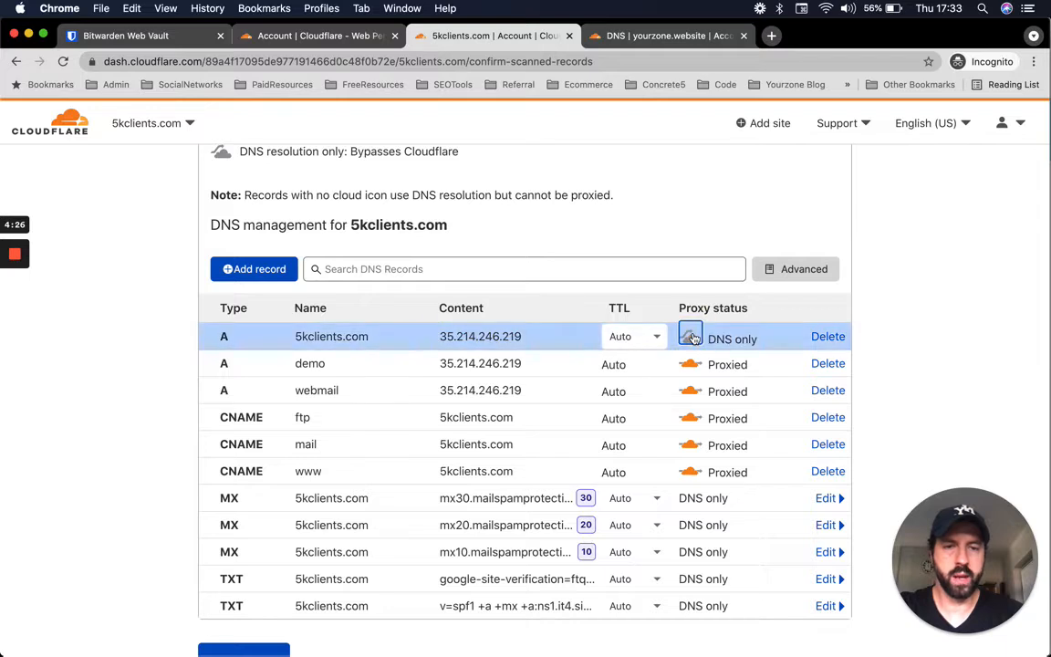
left_click(500, 335)
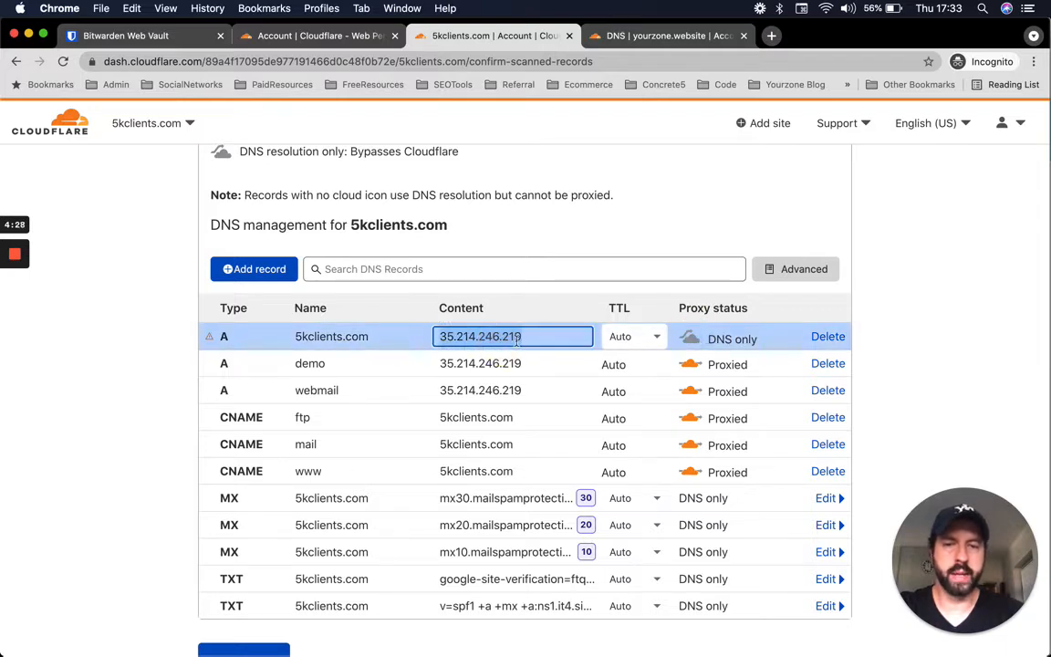
key("Escape")
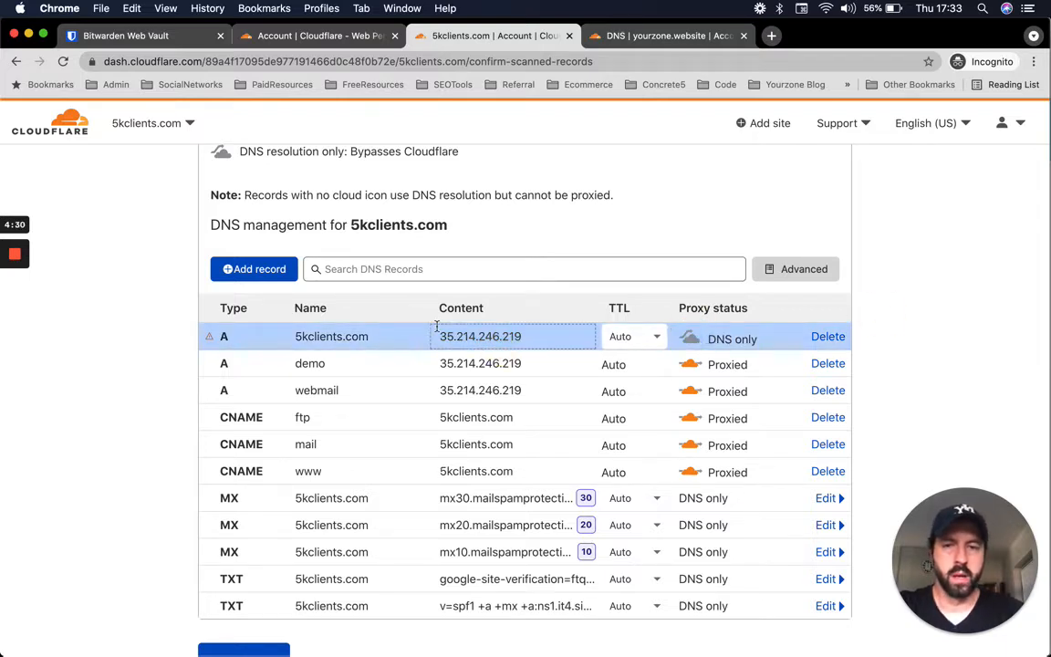
left_click(693, 341)
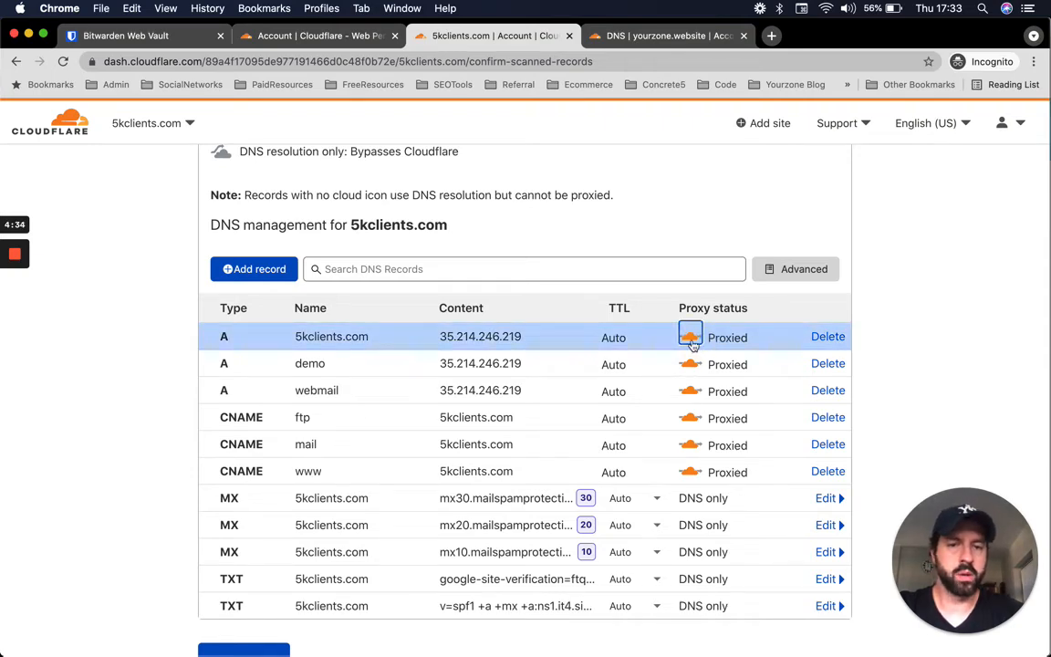
left_click(694, 342)
key("ctrl+Up")
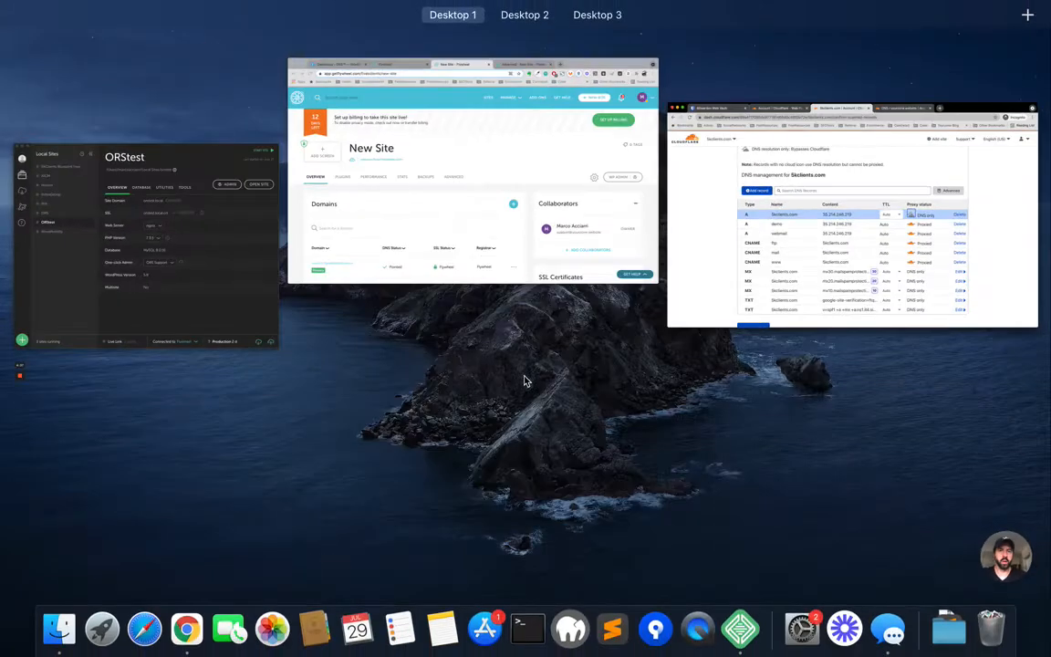
- Check New Site's Advanced settings in Flywheel to confirm Force HTTPS is on
left_click(497, 241)
scroll(333, 338, "down", 2)
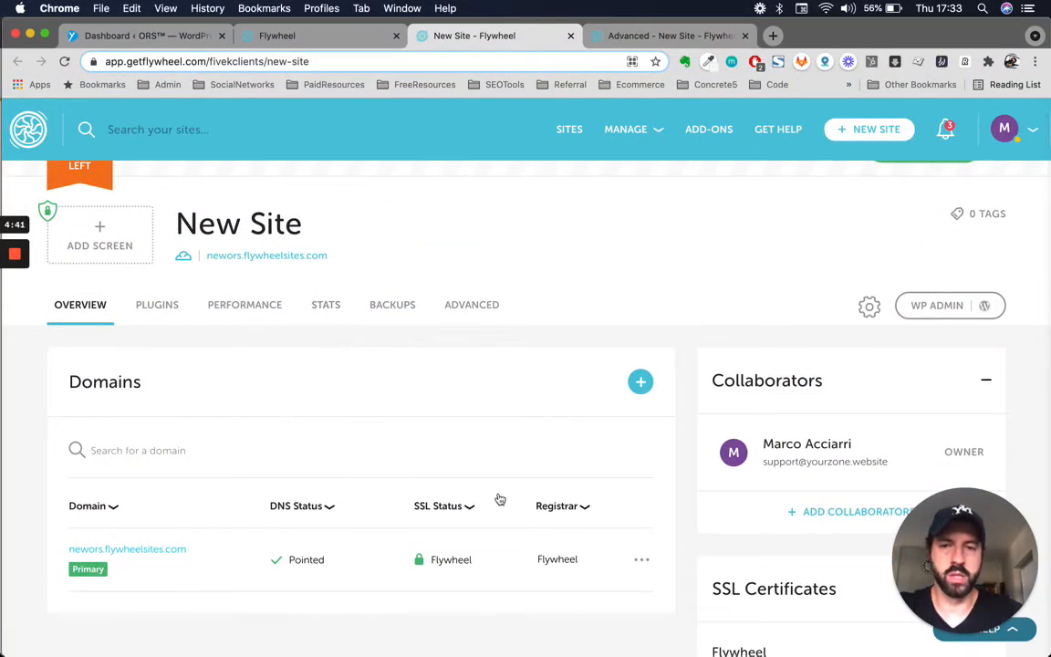
scroll(567, 387, "down", 2)
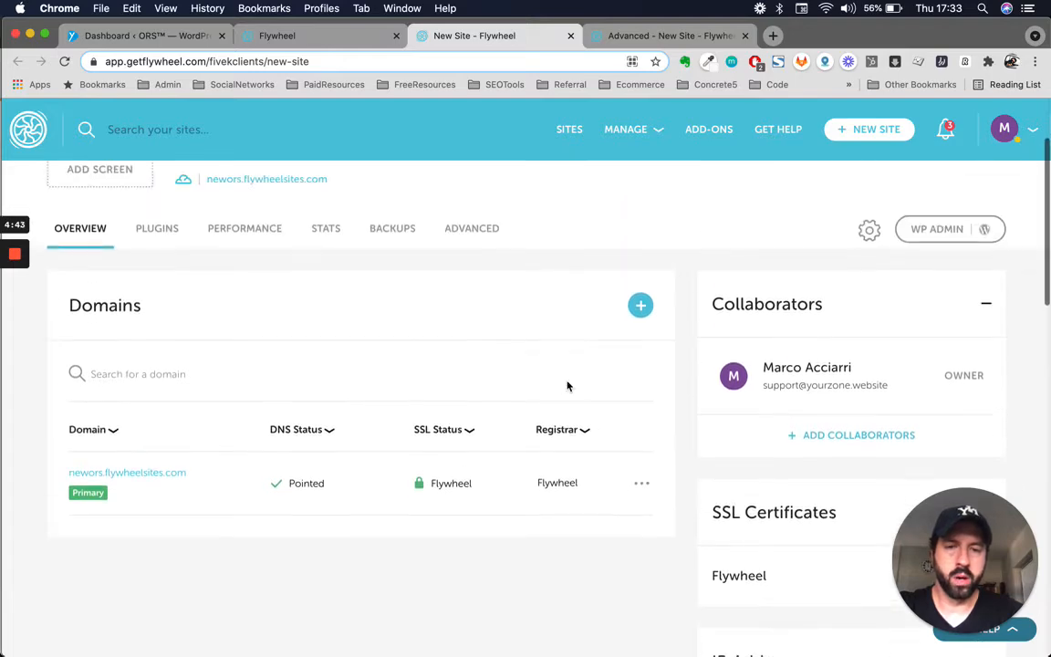
scroll(566, 387, "up", 3)
scroll(540, 420, "down", 1)
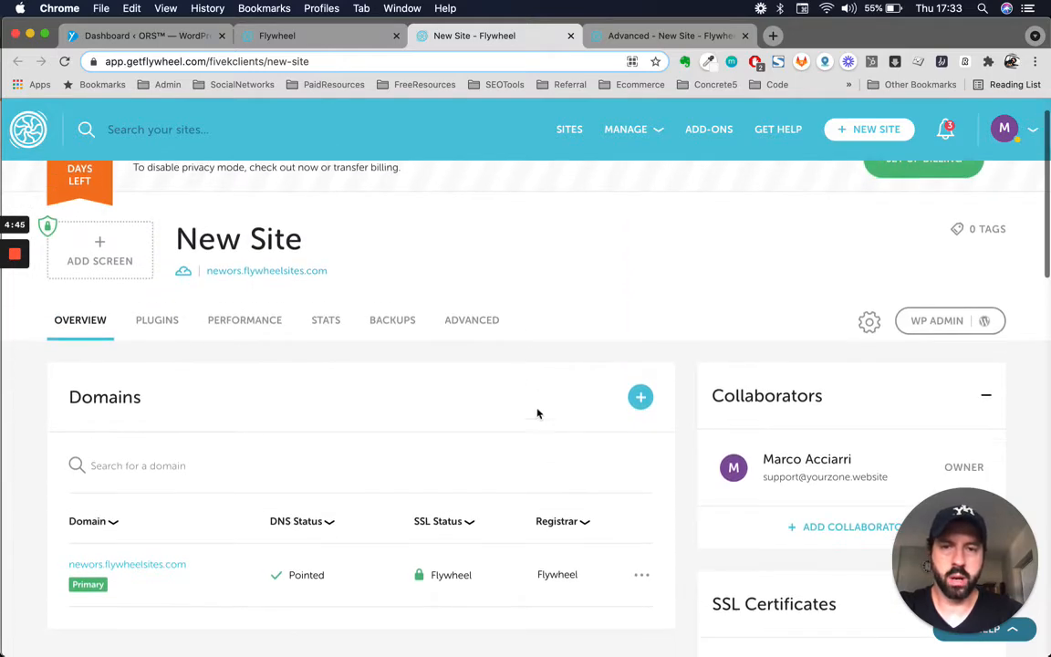
left_click(593, 37)
scroll(541, 240, "down", 2)
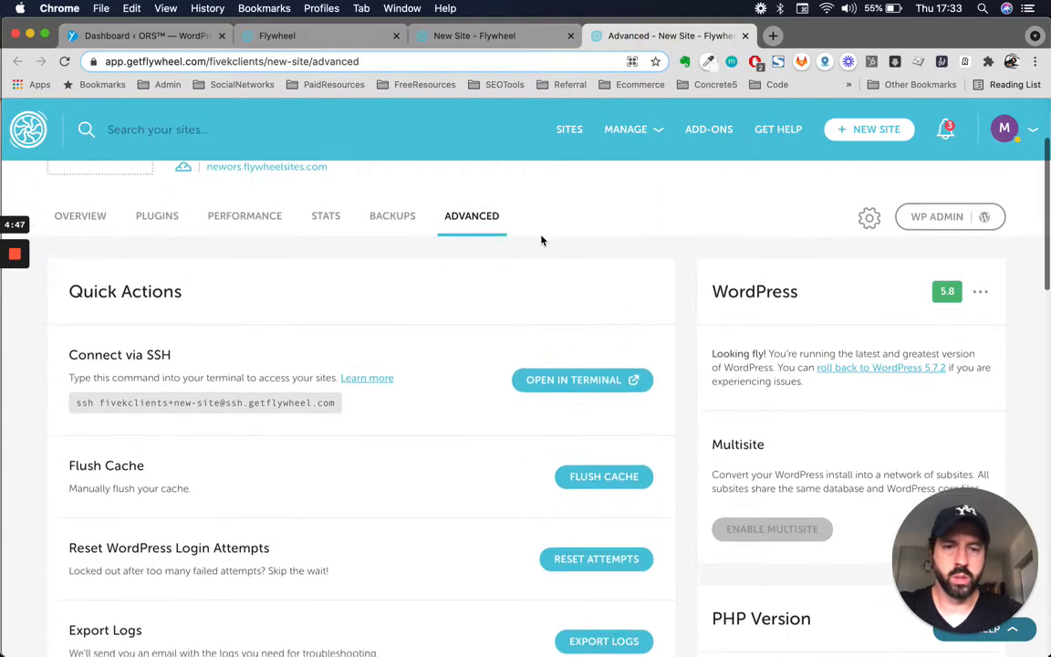
scroll(758, 394, "down", 6)
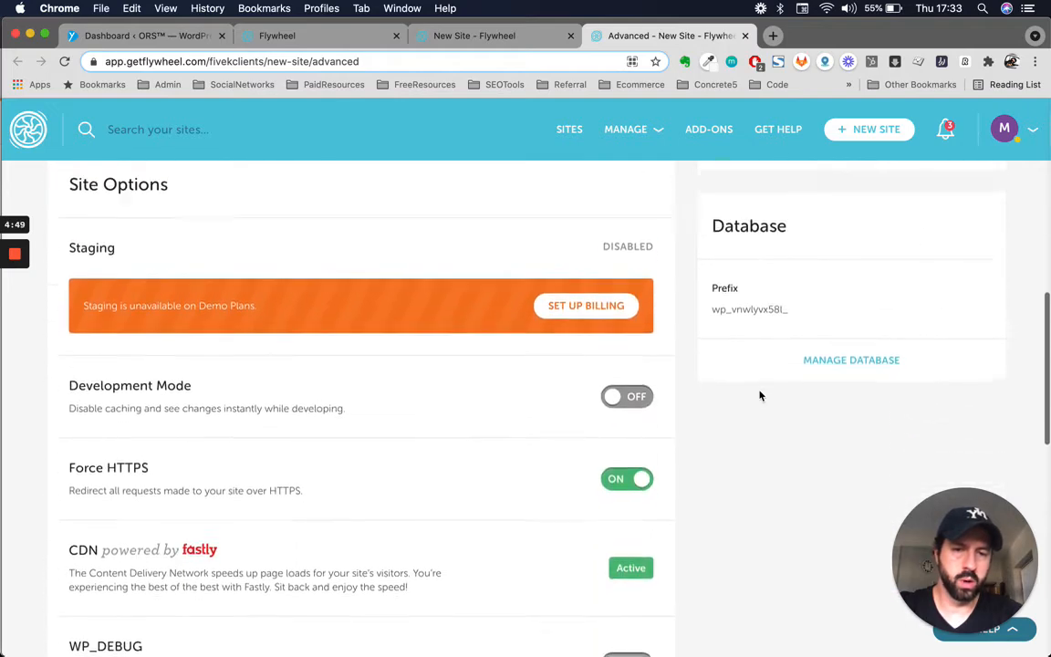
scroll(739, 392, "up", 8)
- Copy New Site's IP address 151.101.194.159 from the overview
left_click(475, 37)
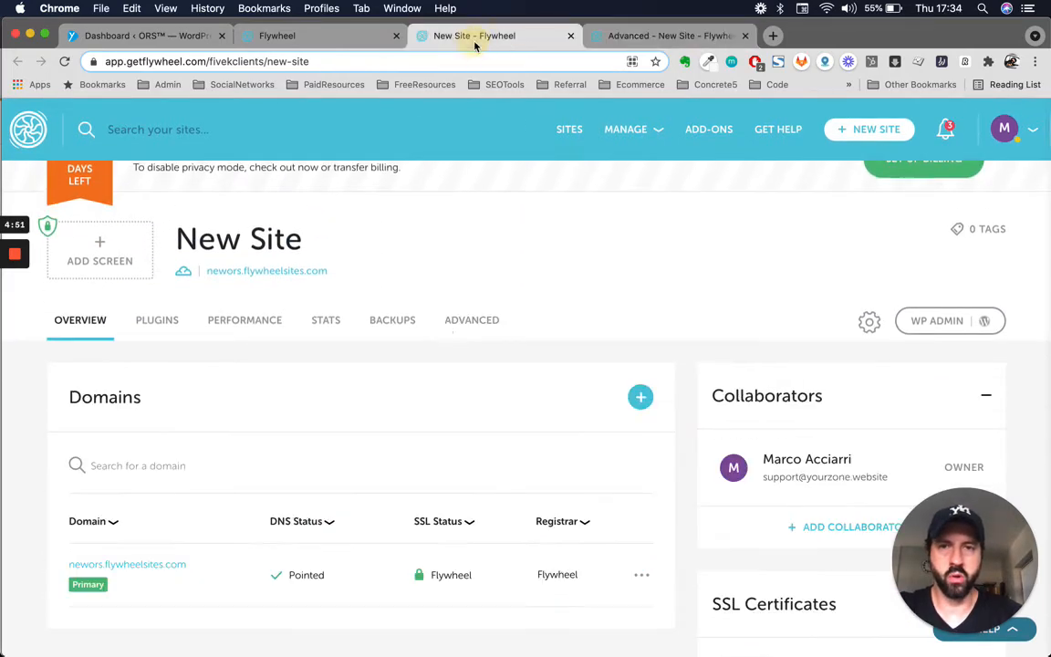
scroll(580, 326, "down", 4)
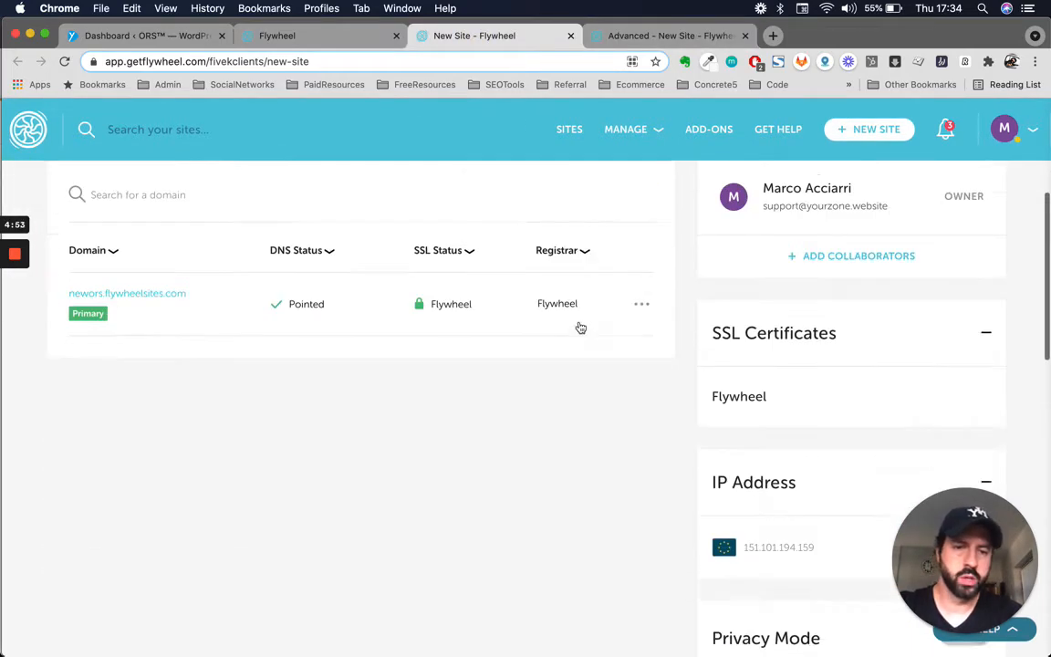
scroll(581, 326, "down", 2)
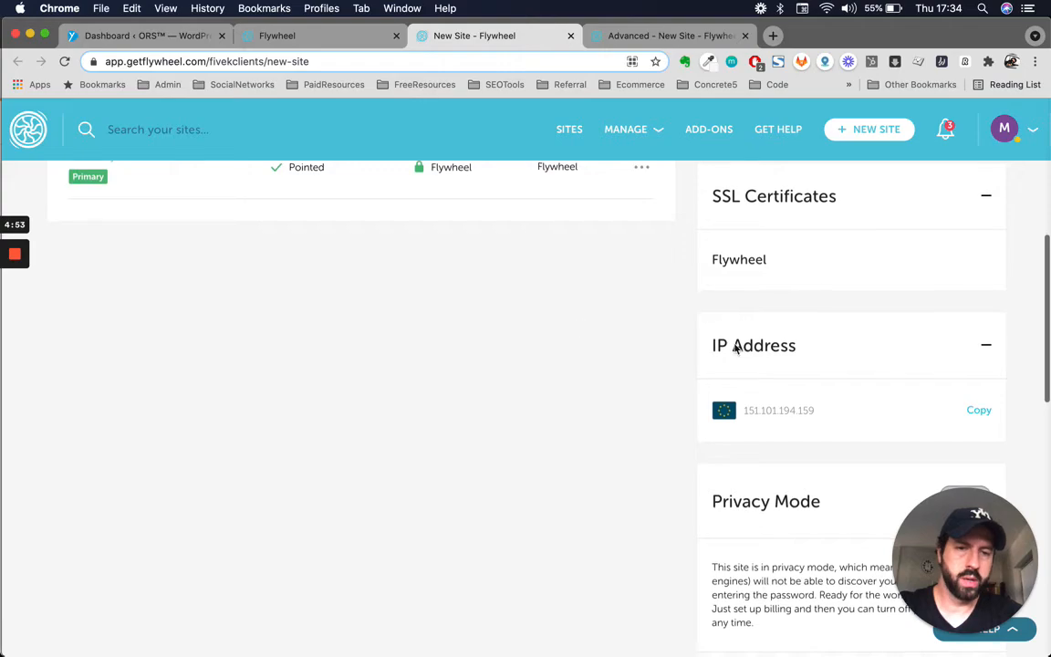
double_click(786, 411)
key("super+c")
key("ctrl+Up")
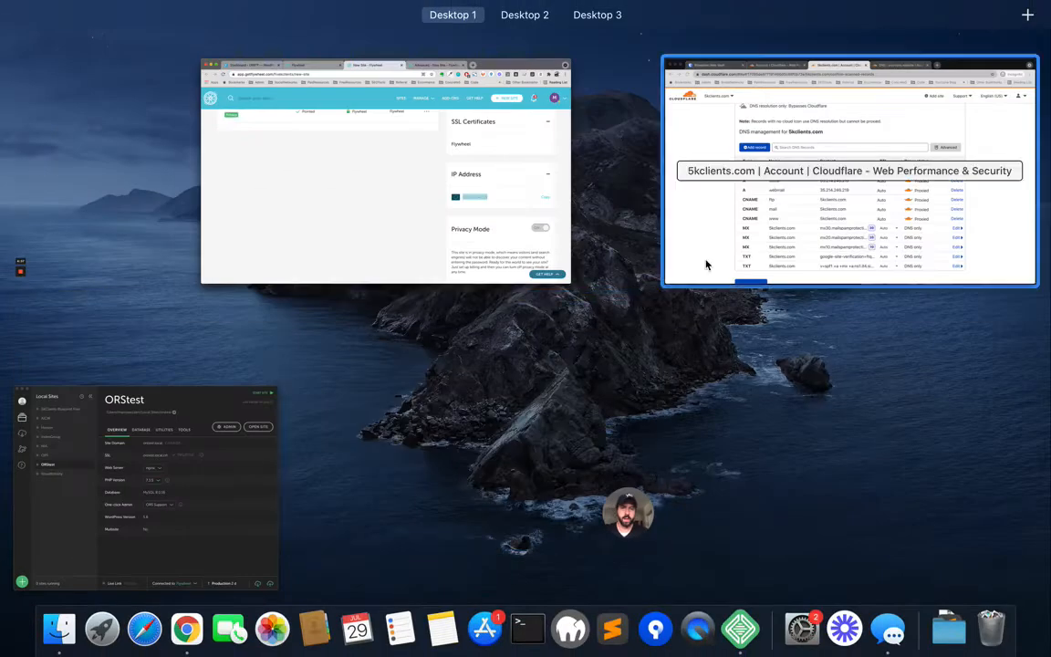
- Paste 151.101.194.159 over the root A record's old IP 35.214.246.219
left_click(705, 265)
left_click(500, 336)
triple_click(500, 335)
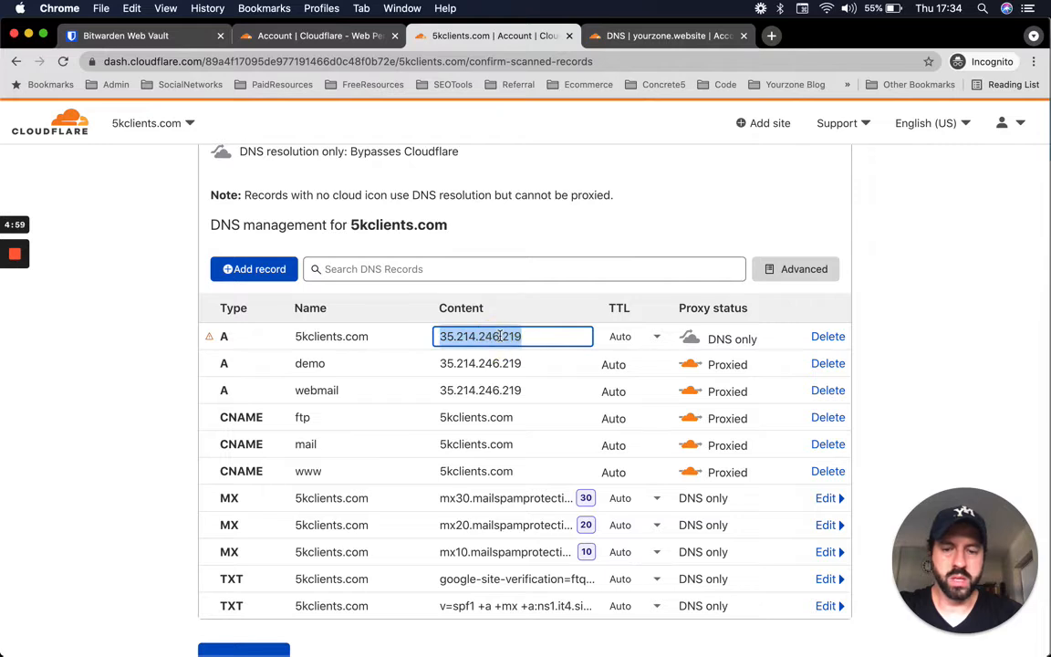
key("super+v")
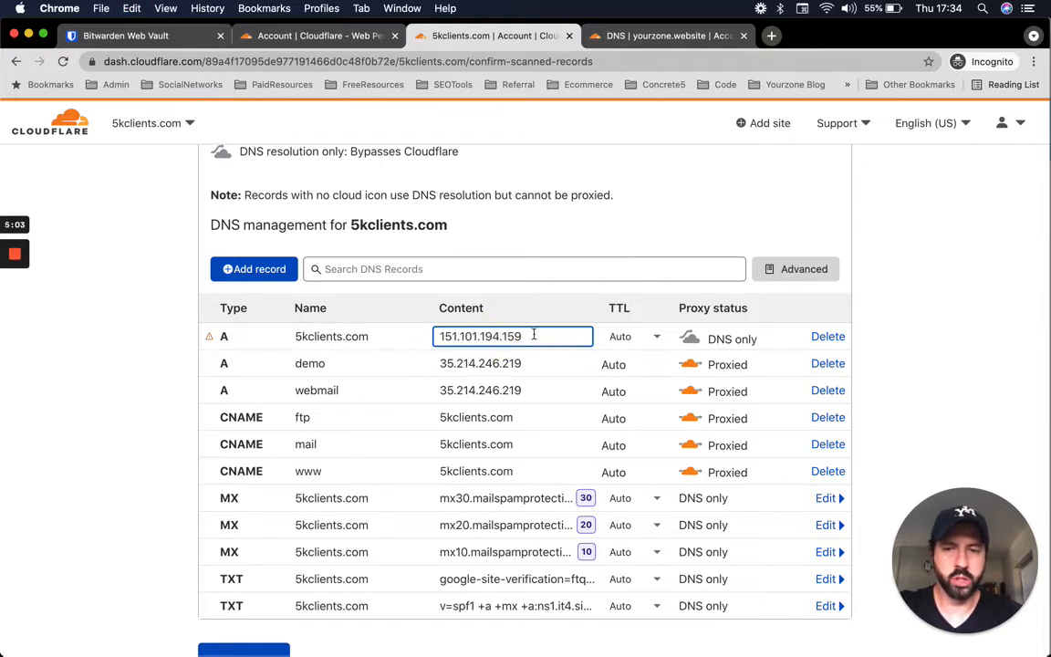
double_click(529, 335)
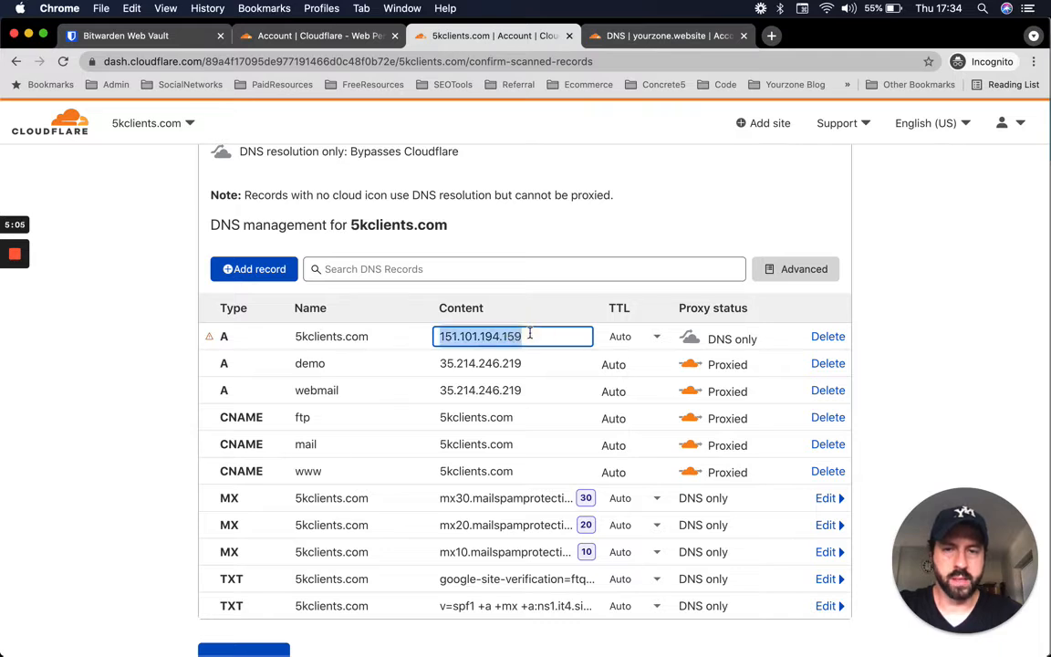
double_click(308, 470)
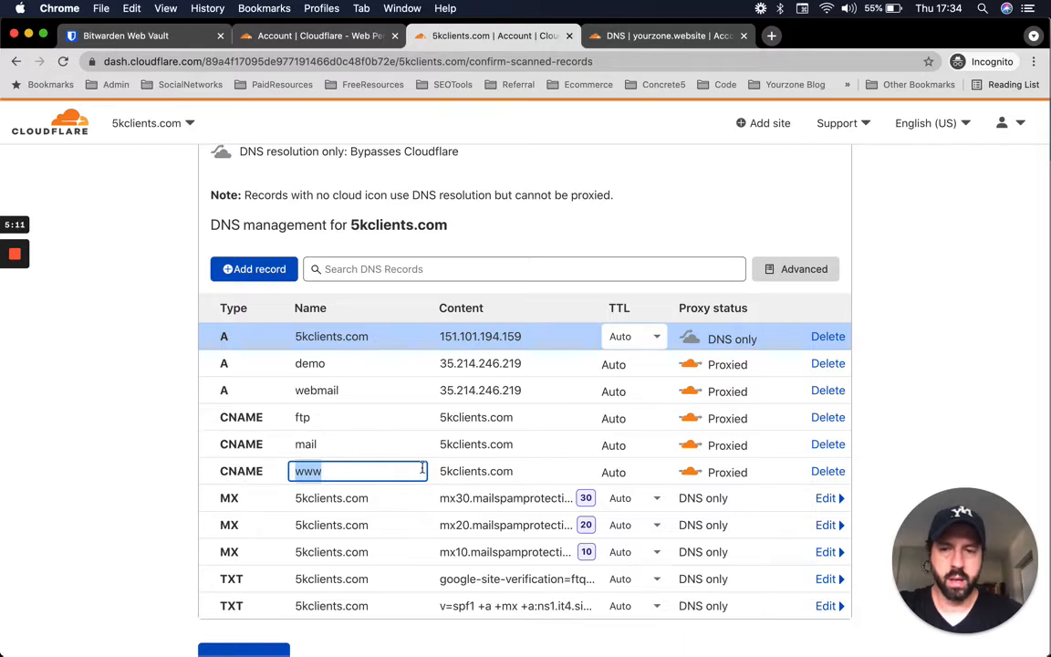
left_click(245, 269)
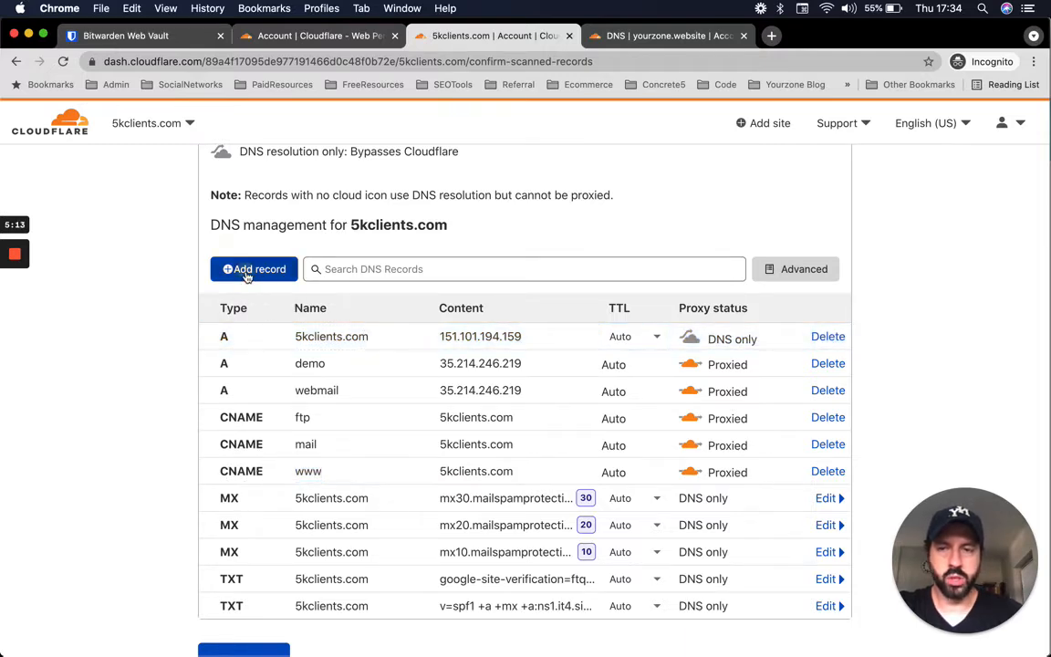
scroll(232, 281, "down", 3)
left_click(248, 212)
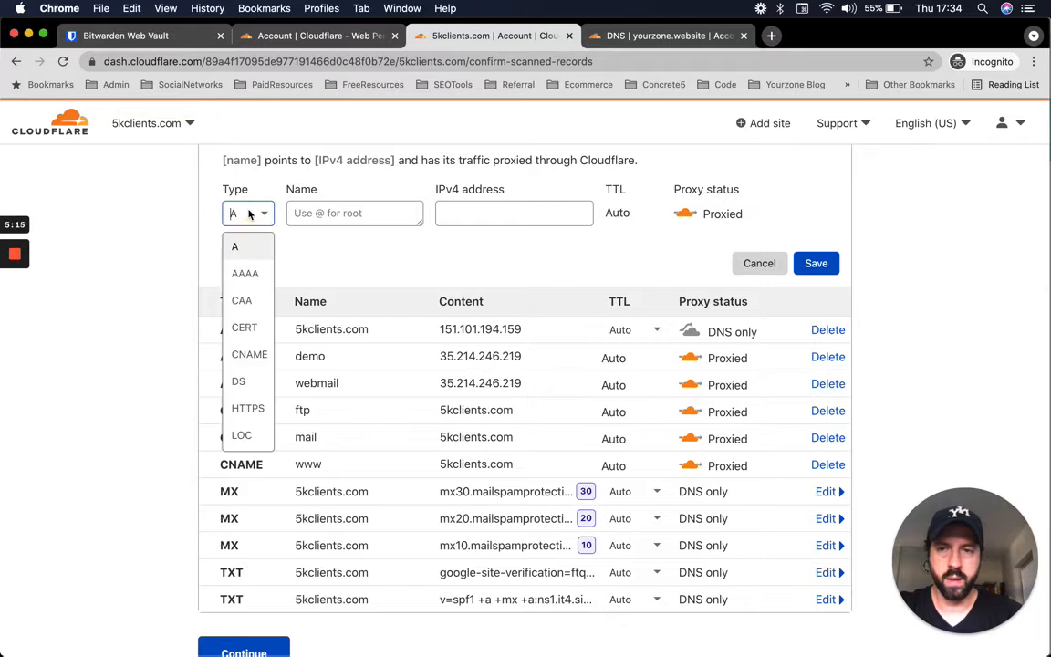
left_click(243, 354)
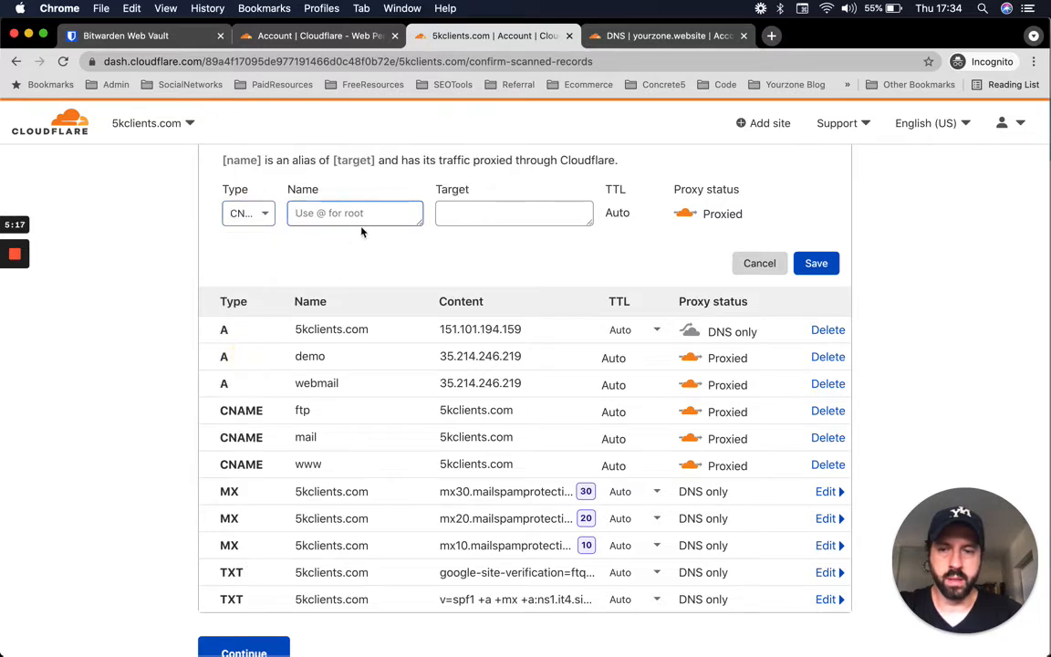
type("www")
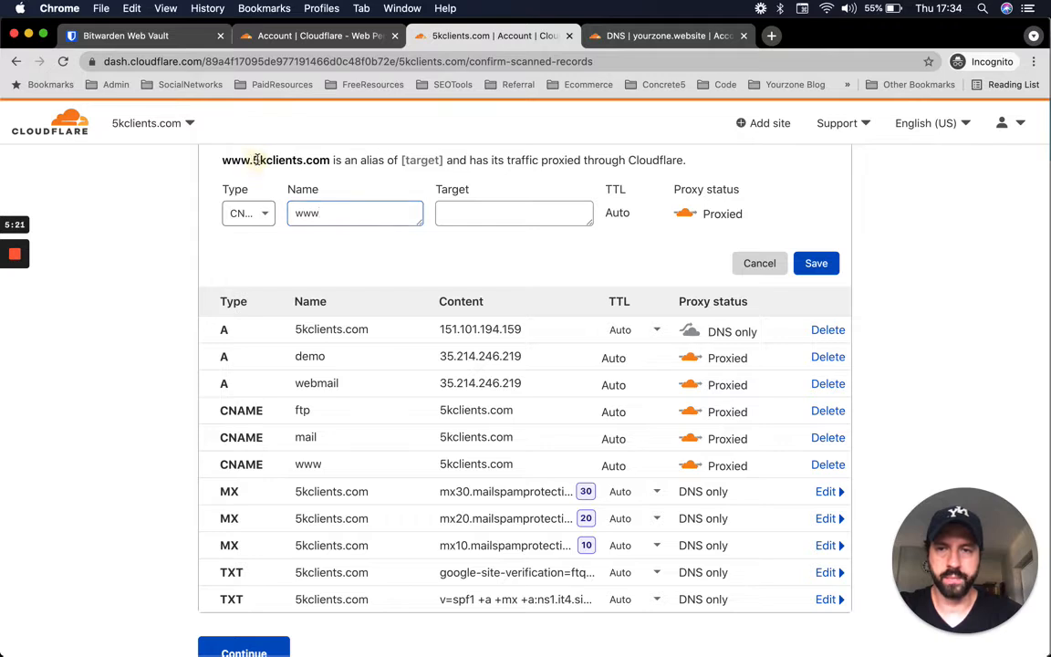
left_click_drag(260, 160, 330, 161)
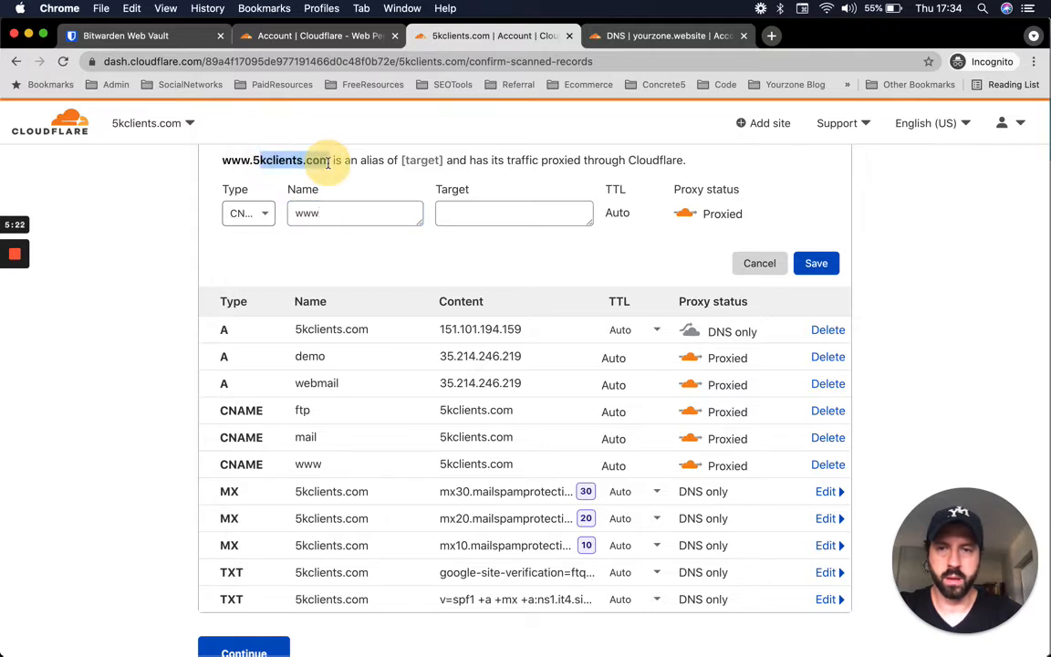
left_click(557, 219)
type("5kclient")
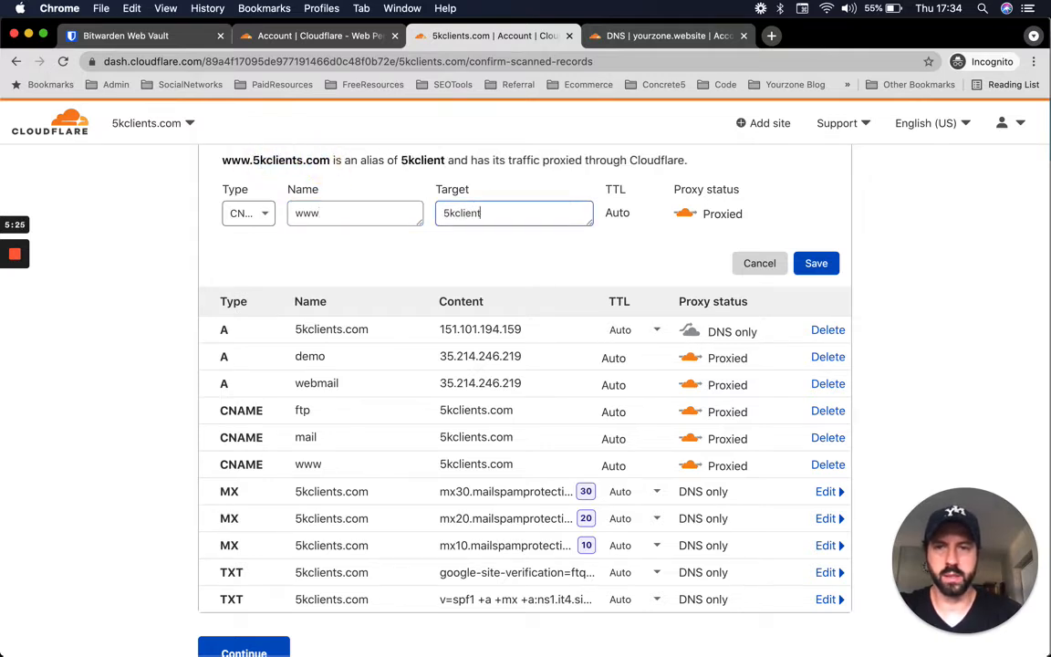
type("s.com")
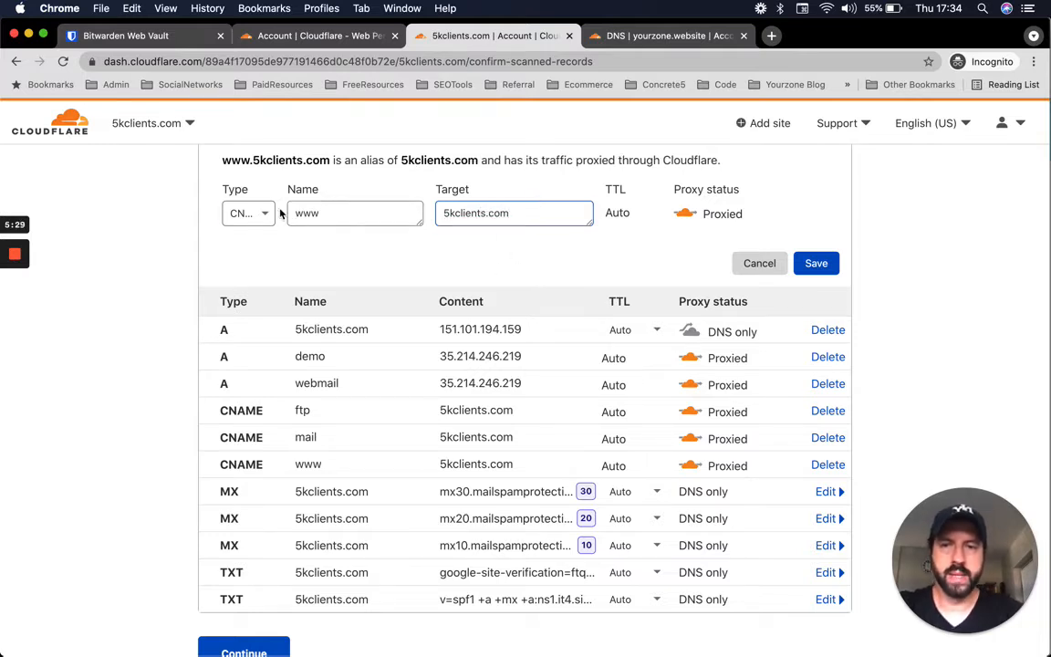
left_click_drag(224, 159, 307, 148)
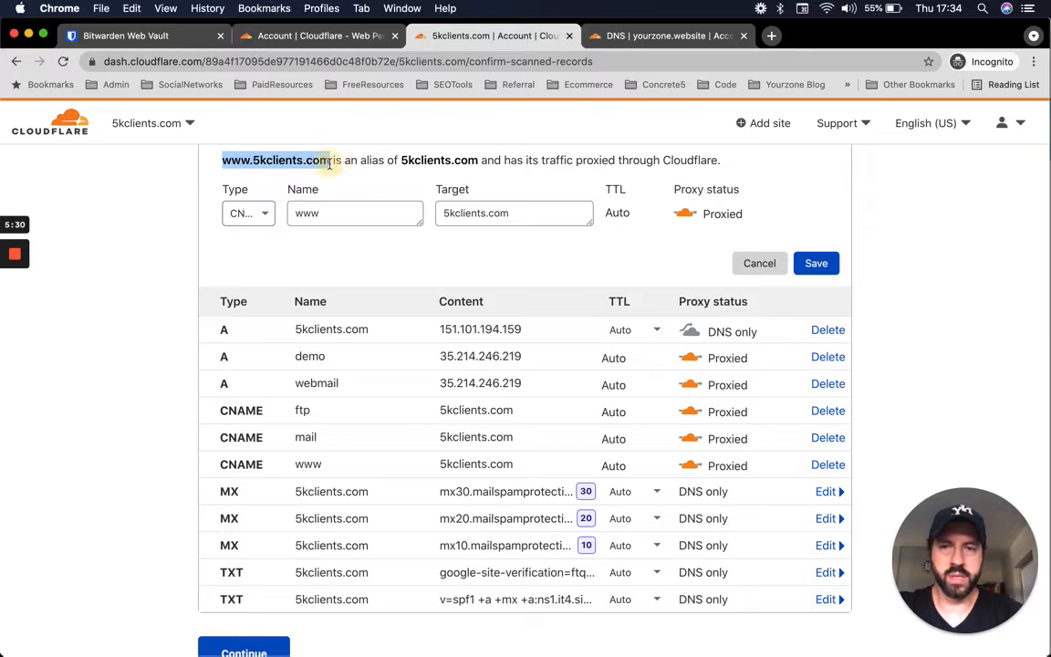
left_click_drag(399, 160, 447, 160)
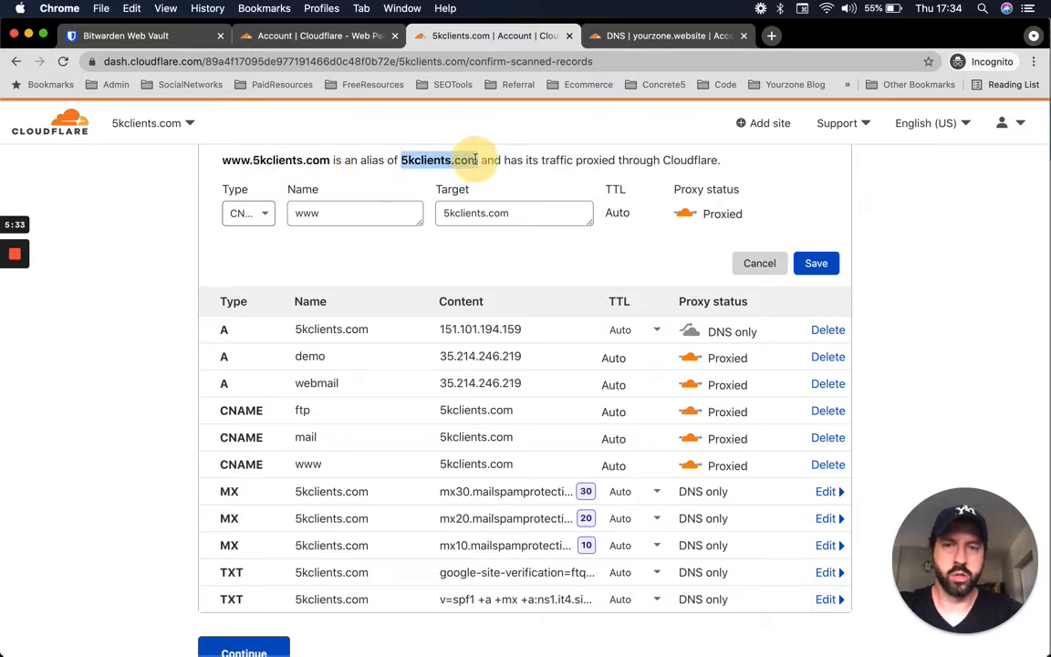
triple_click(440, 329)
scroll(479, 459, "down", 2)
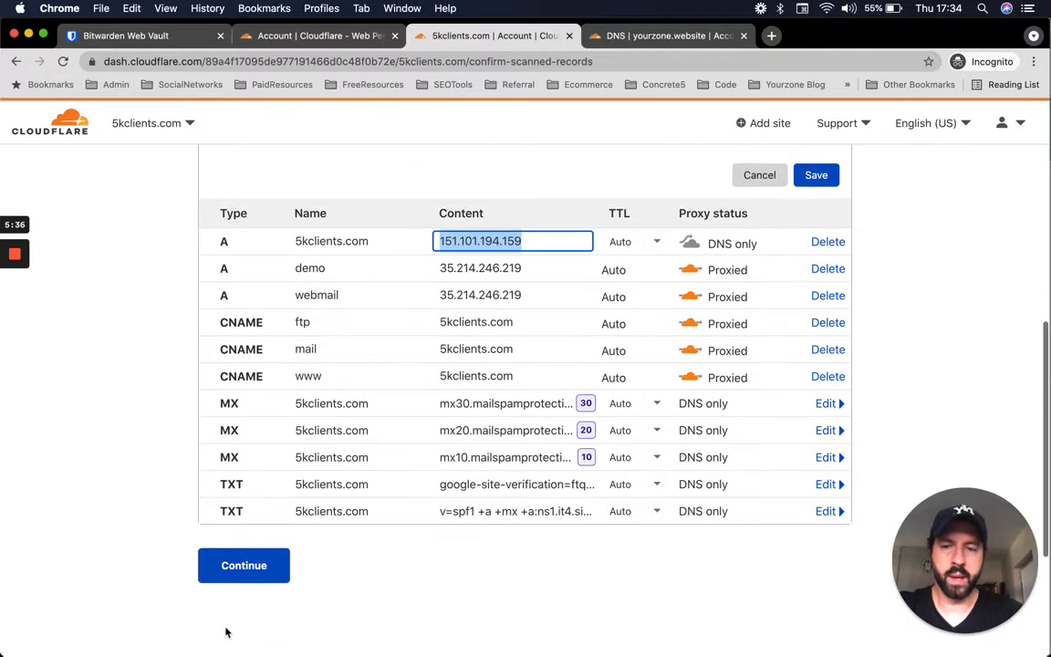
scroll(458, 406, "up", 3)
scroll(522, 359, "up", 1)
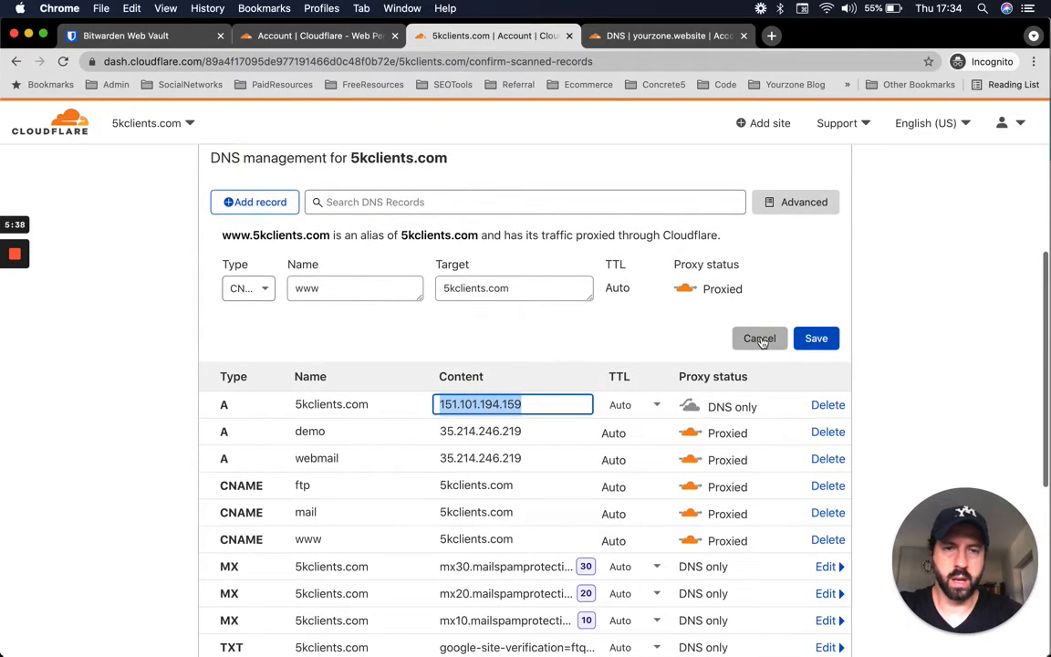
left_click(760, 341)
scroll(395, 305, "up", 1)
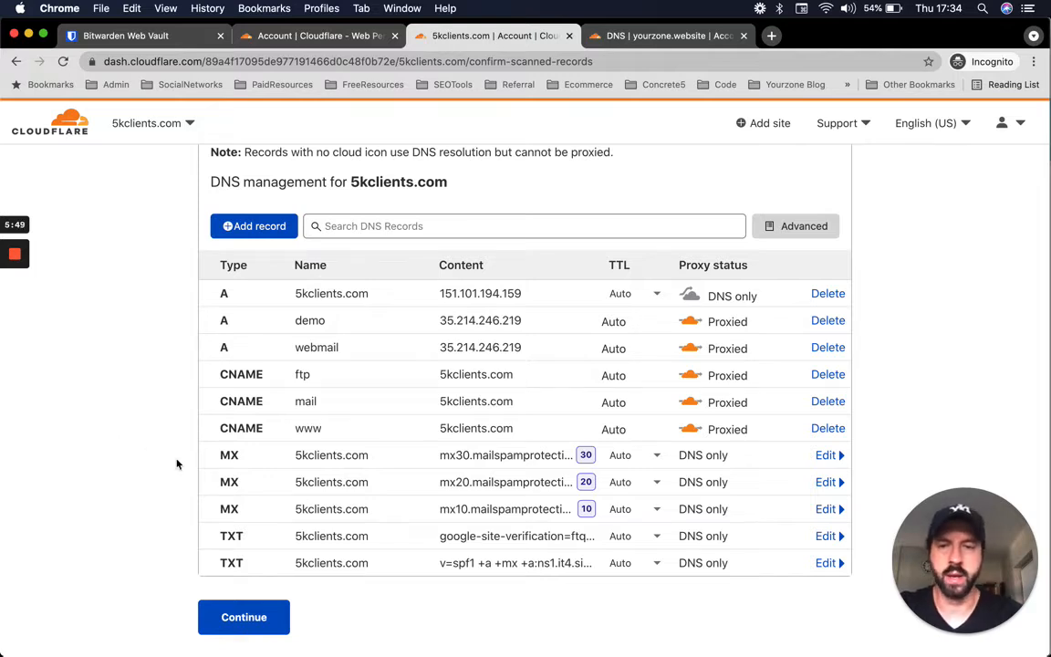
left_click(248, 619)
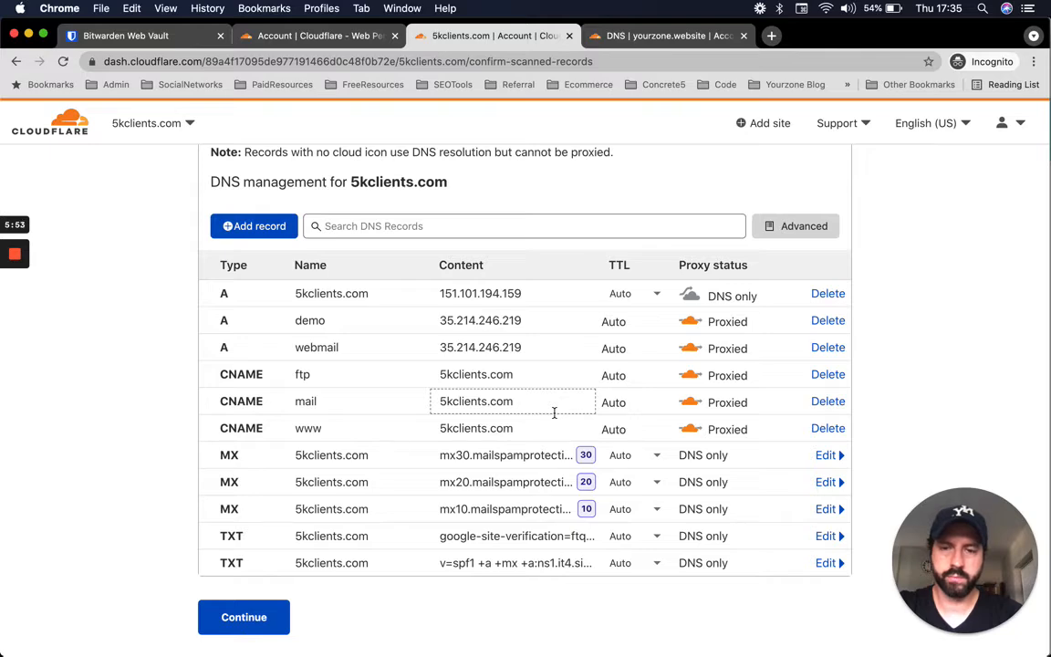
scroll(498, 504, "up", 5)
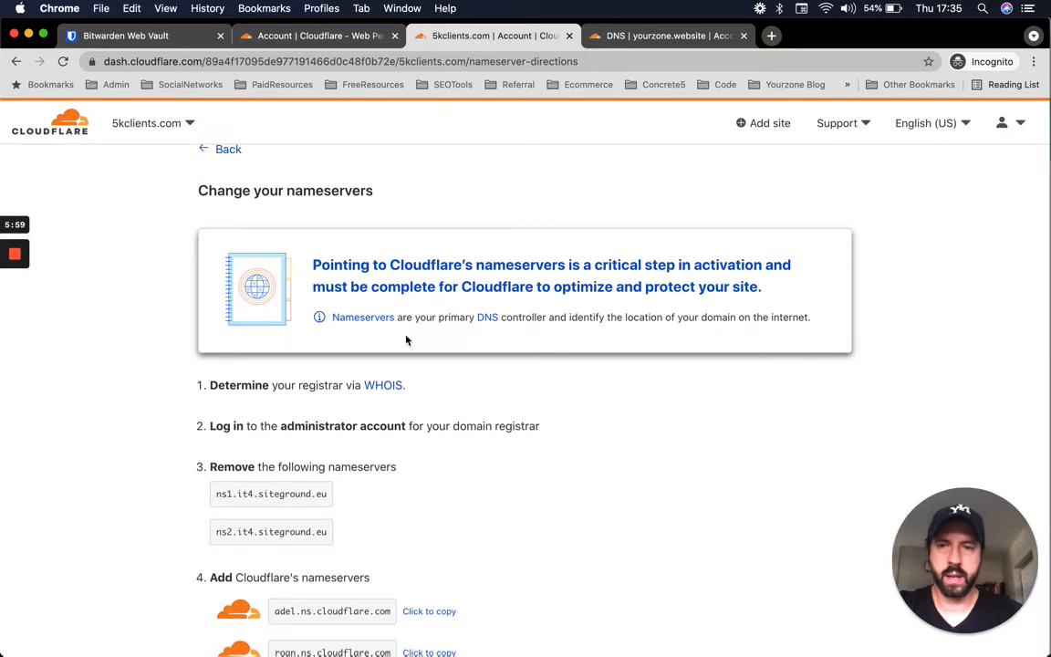
scroll(407, 341, "up", 1)
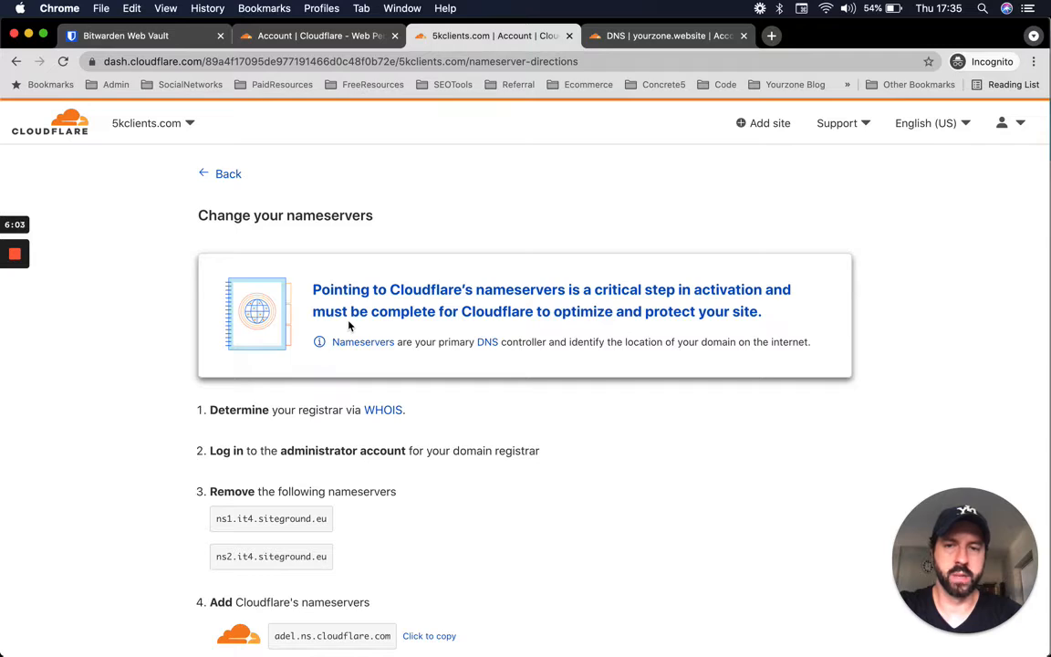
triple_click(599, 308)
scroll(714, 469, "down", 1)
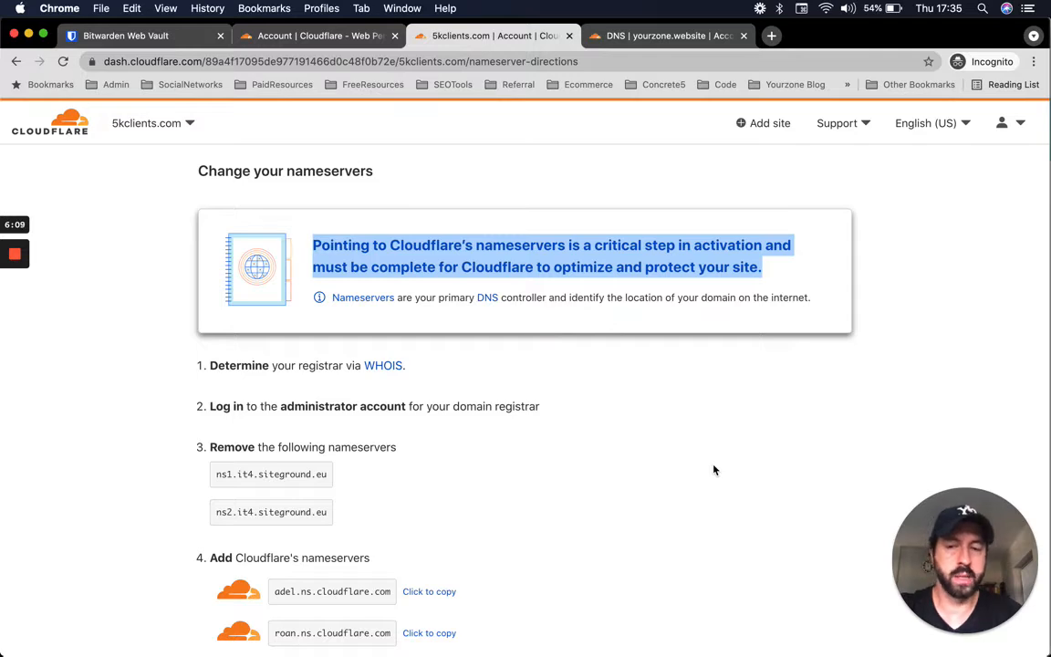
scroll(653, 438, "down", 2)
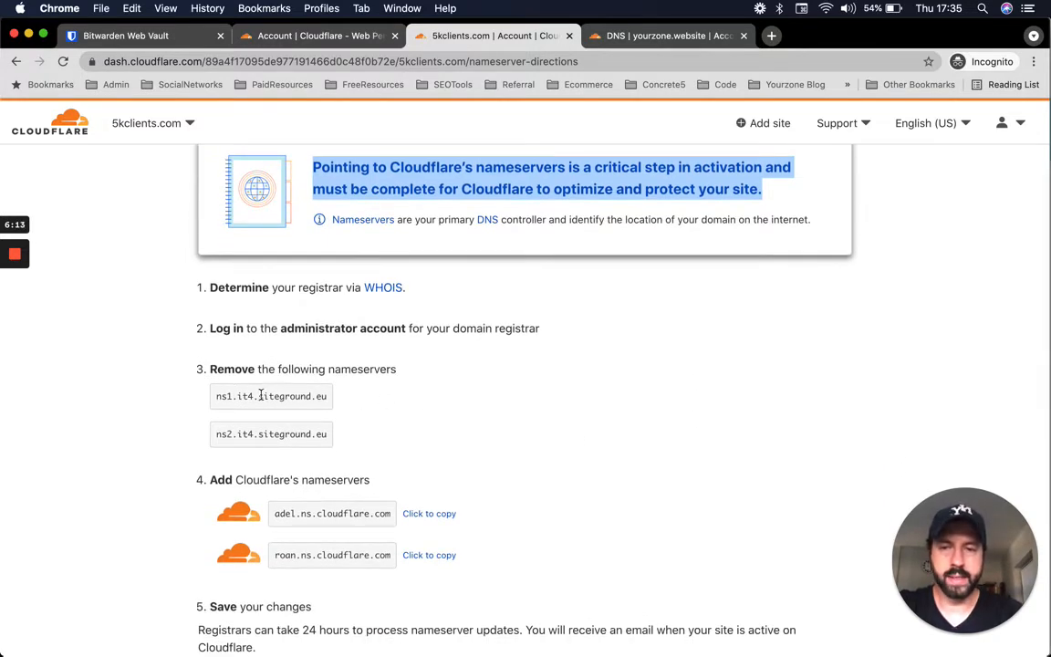
left_click_drag(260, 395, 329, 397)
left_click_drag(261, 435, 328, 435)
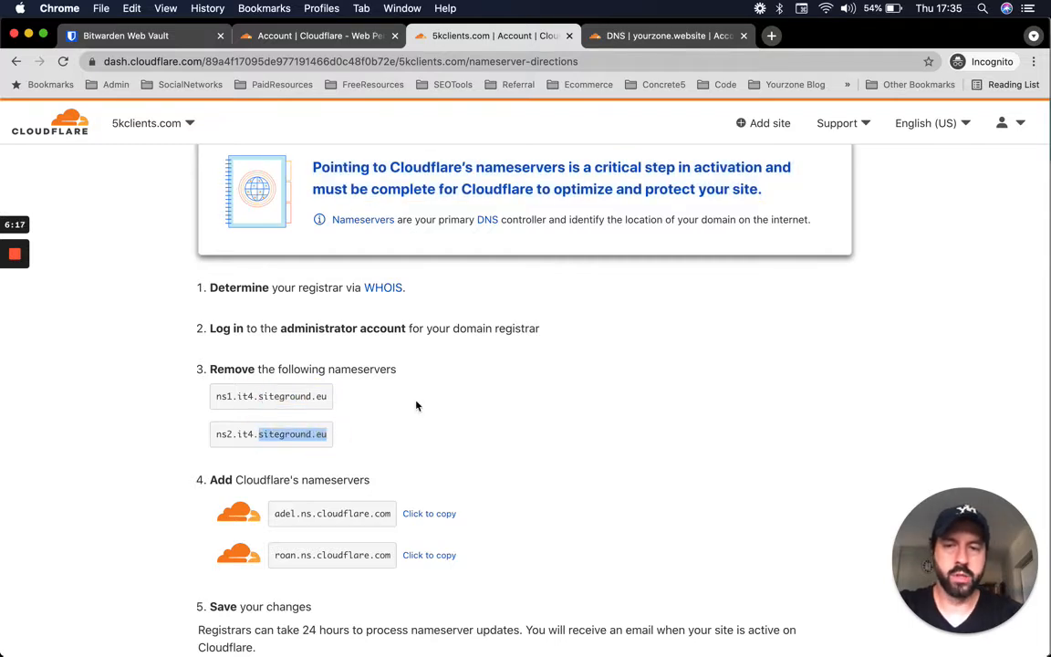
scroll(416, 406, "down", 1)
scroll(416, 406, "up", 1)
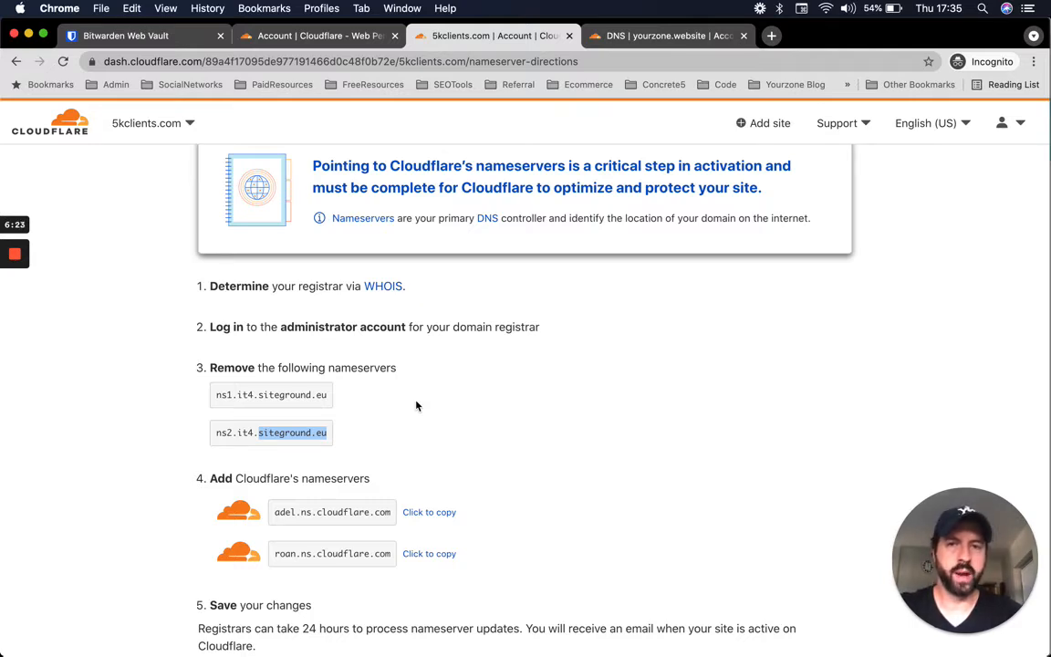
double_click(288, 394)
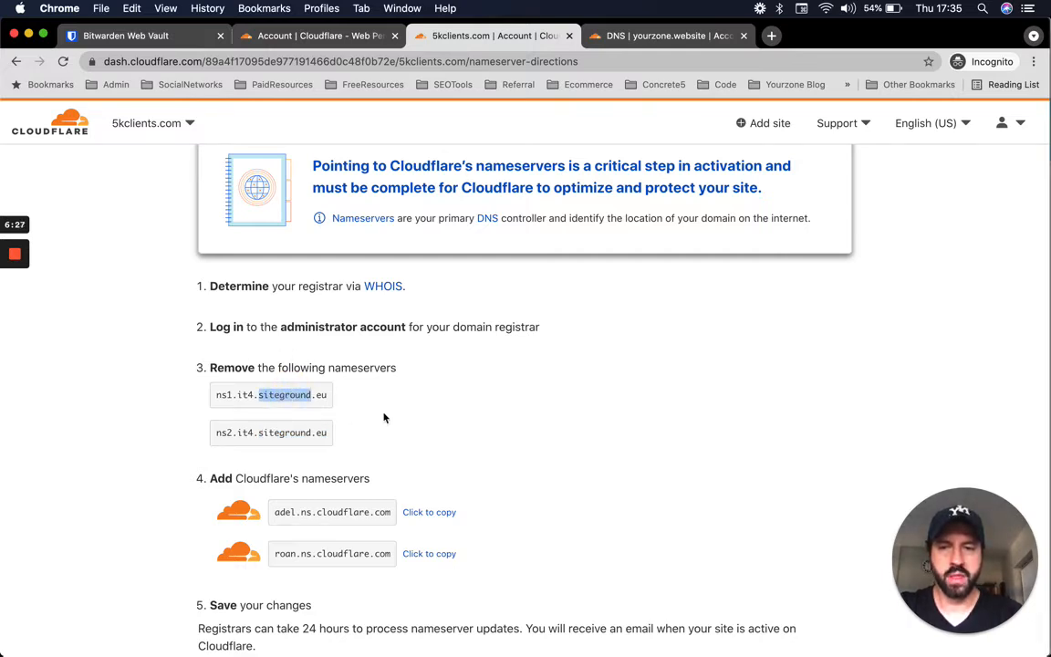
triple_click(274, 395)
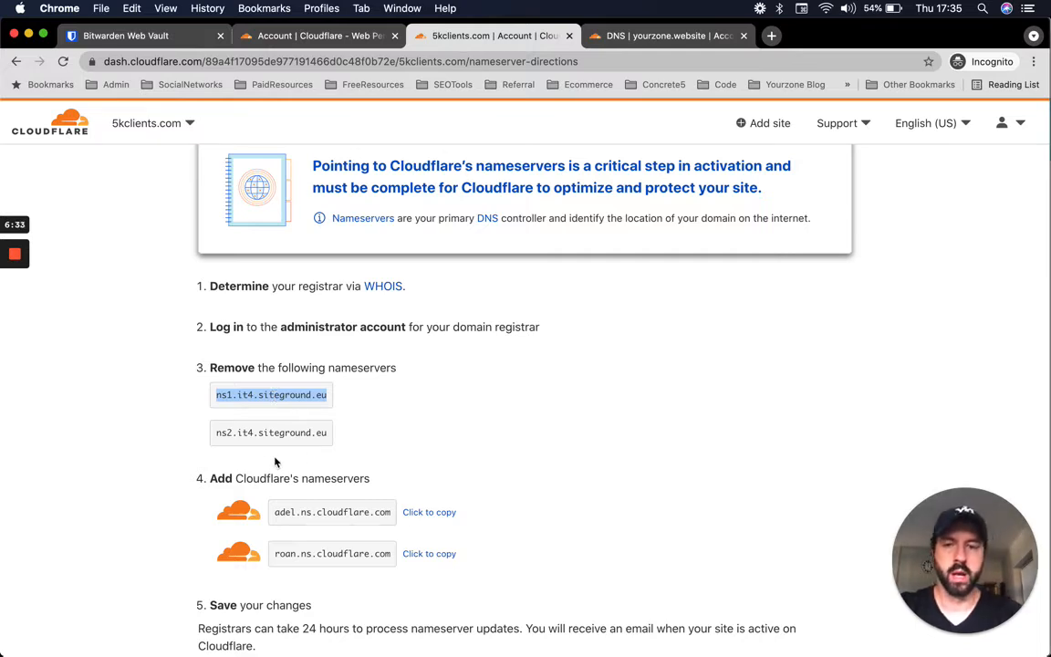
triple_click(296, 432)
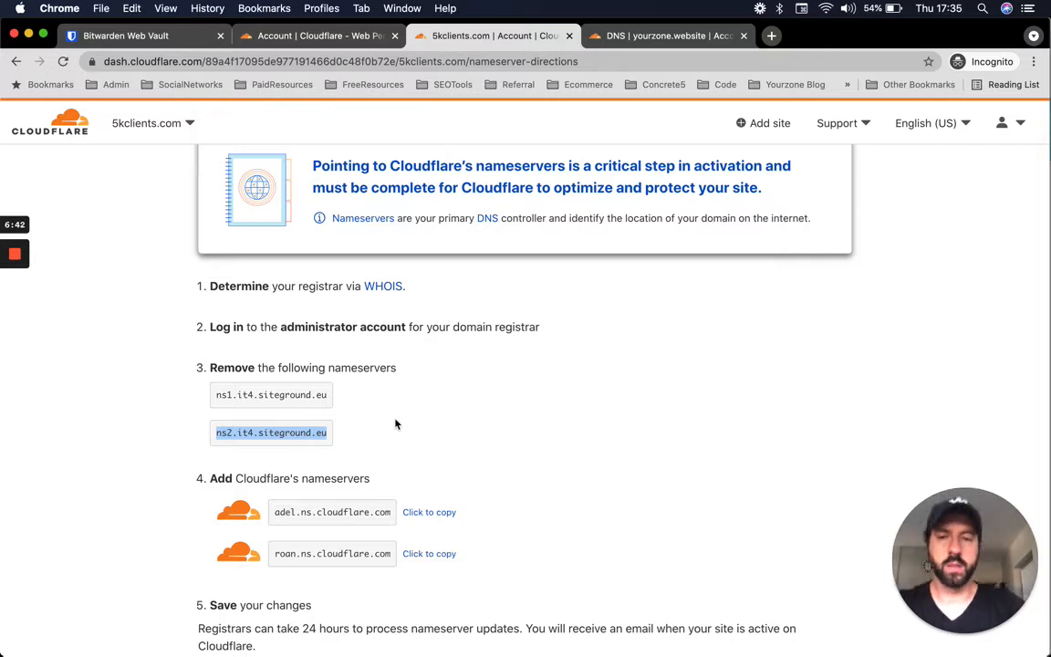
scroll(395, 423, "down", 2)
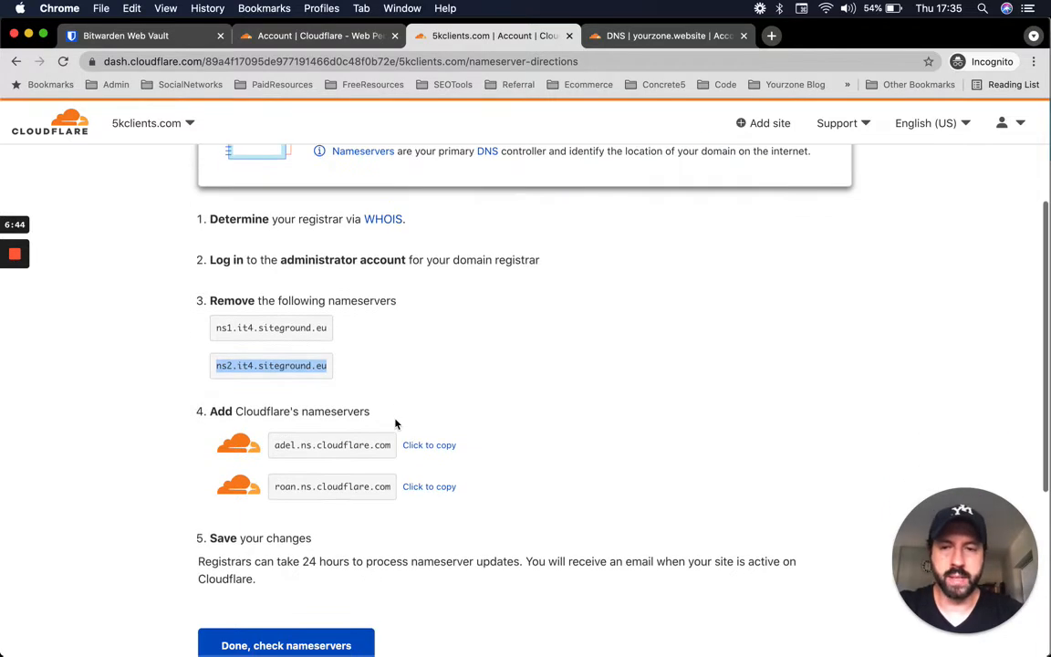
double_click(304, 444)
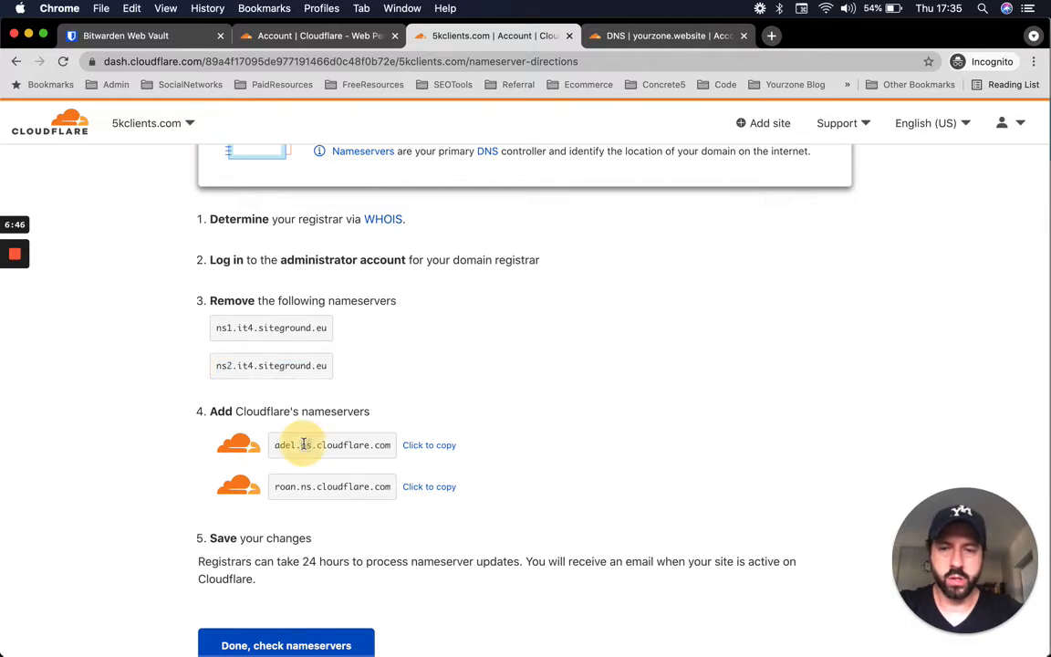
triple_click(328, 445)
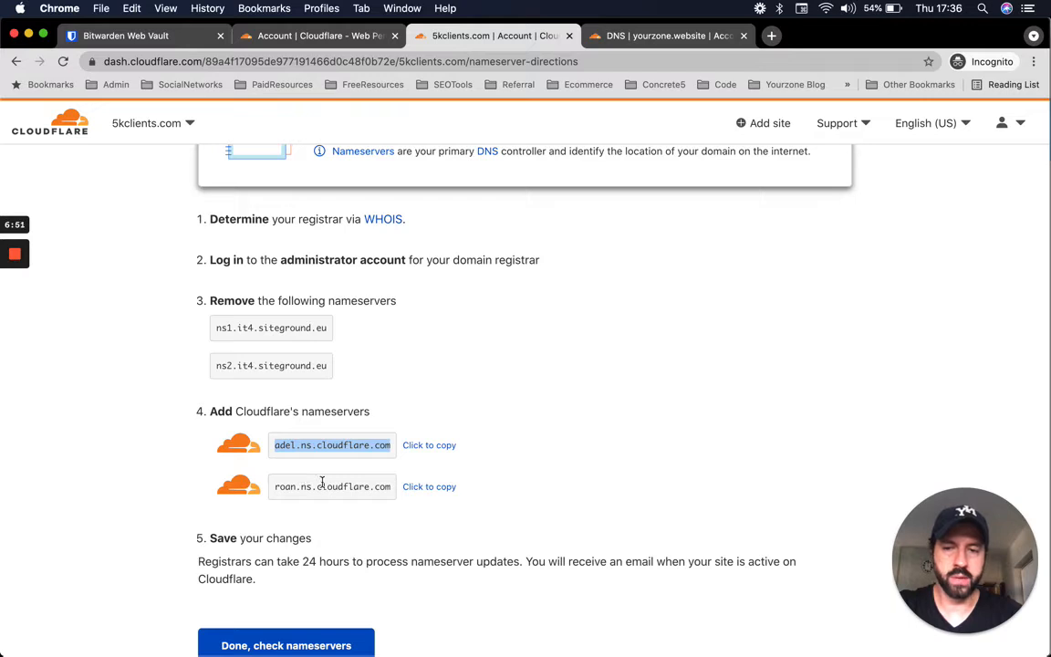
double_click(343, 445)
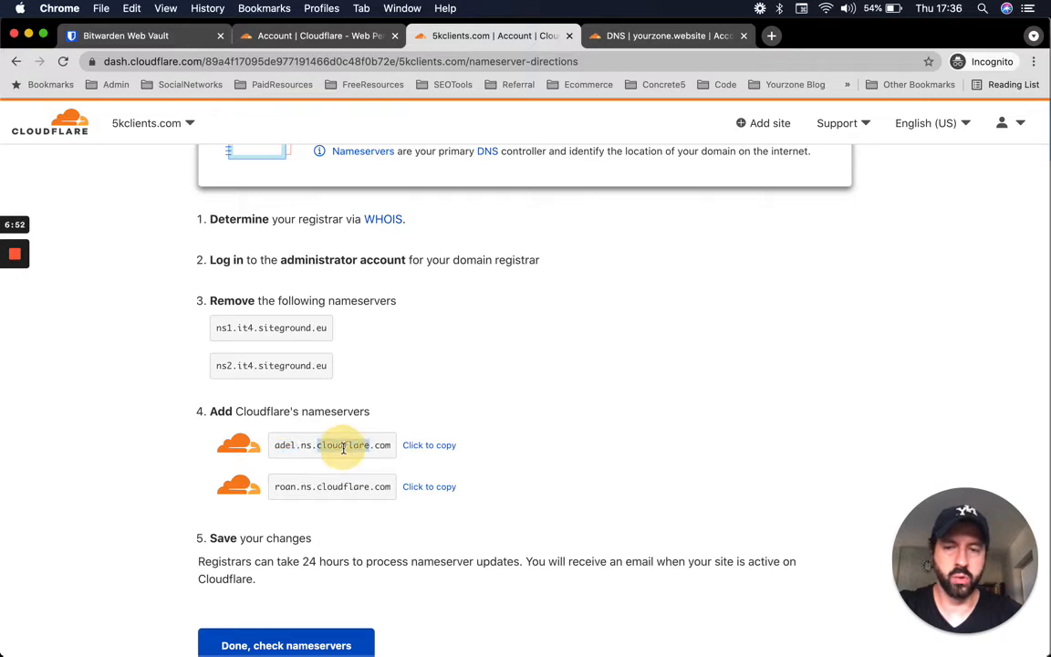
triple_click(220, 327)
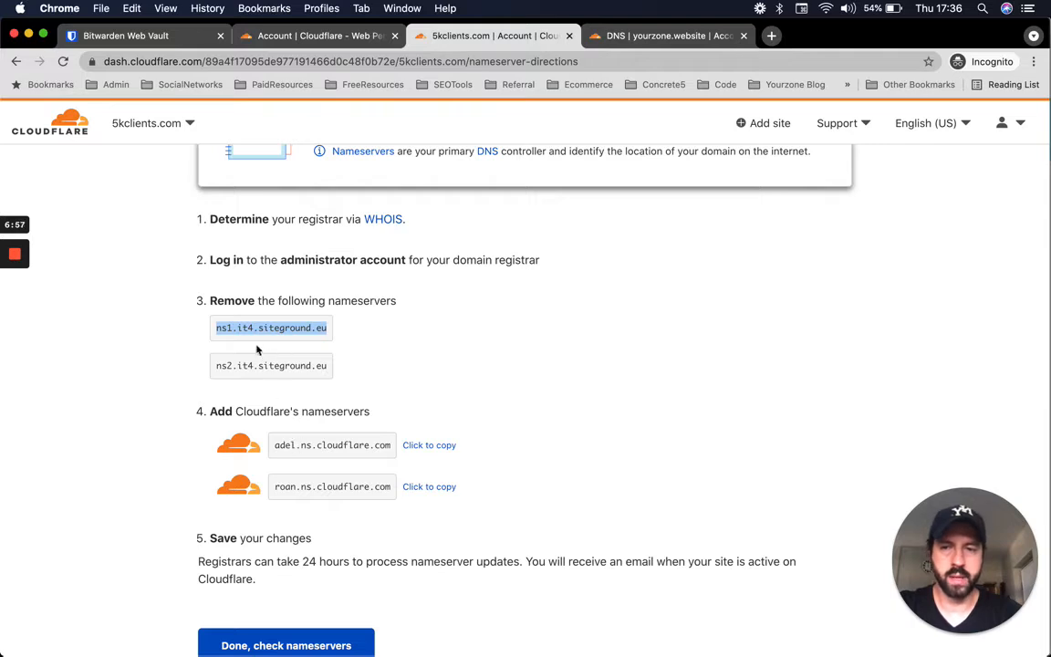
triple_click(283, 445)
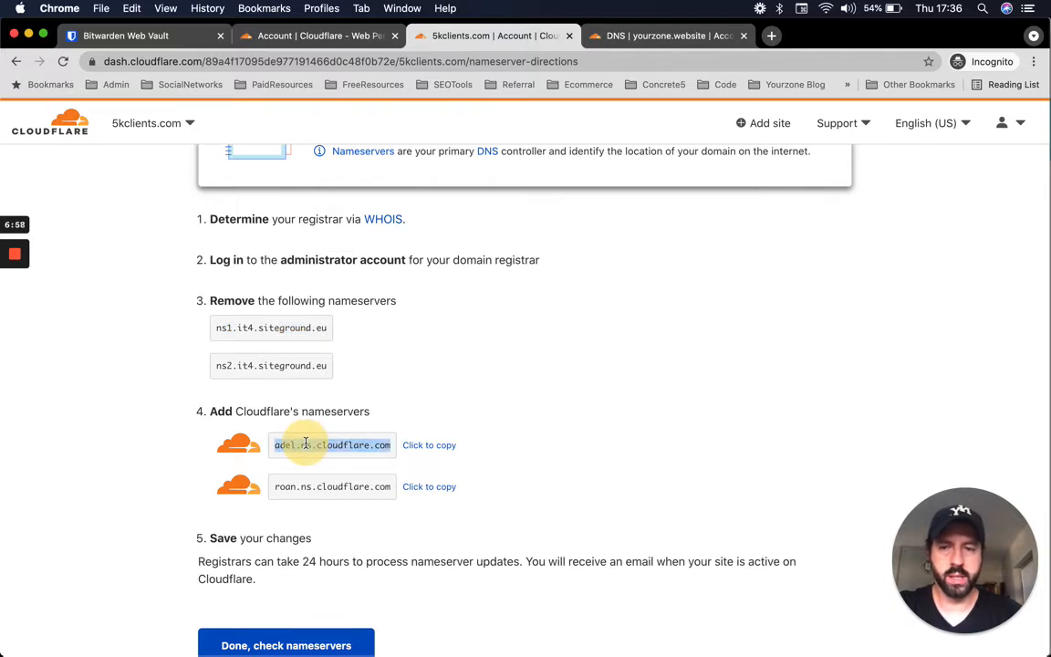
triple_click(263, 366)
left_click(321, 490)
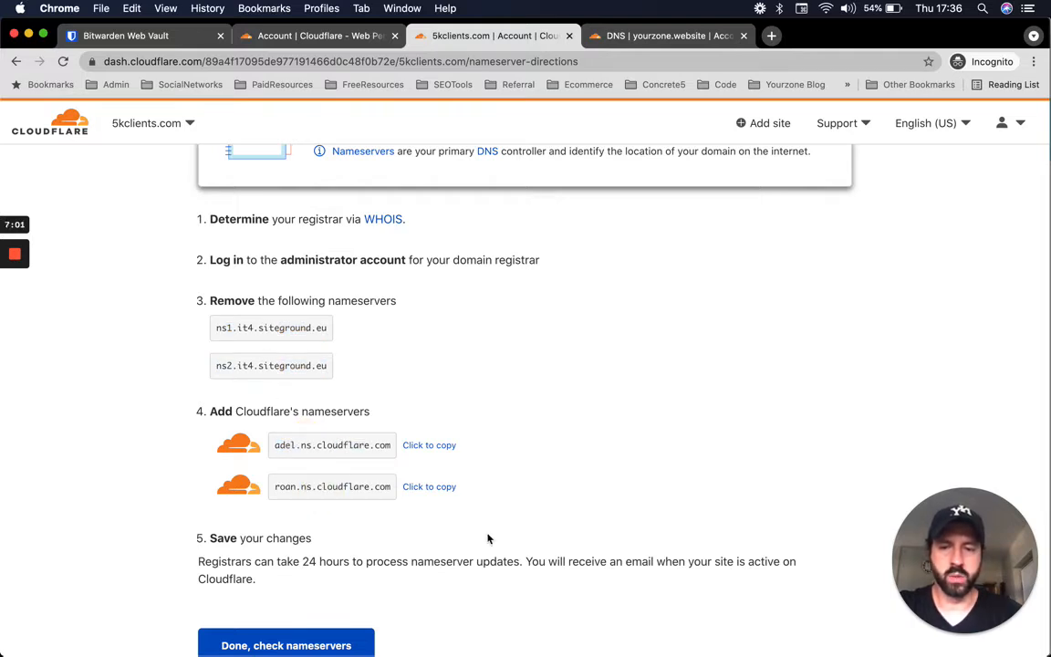
scroll(488, 538, "down", 2)
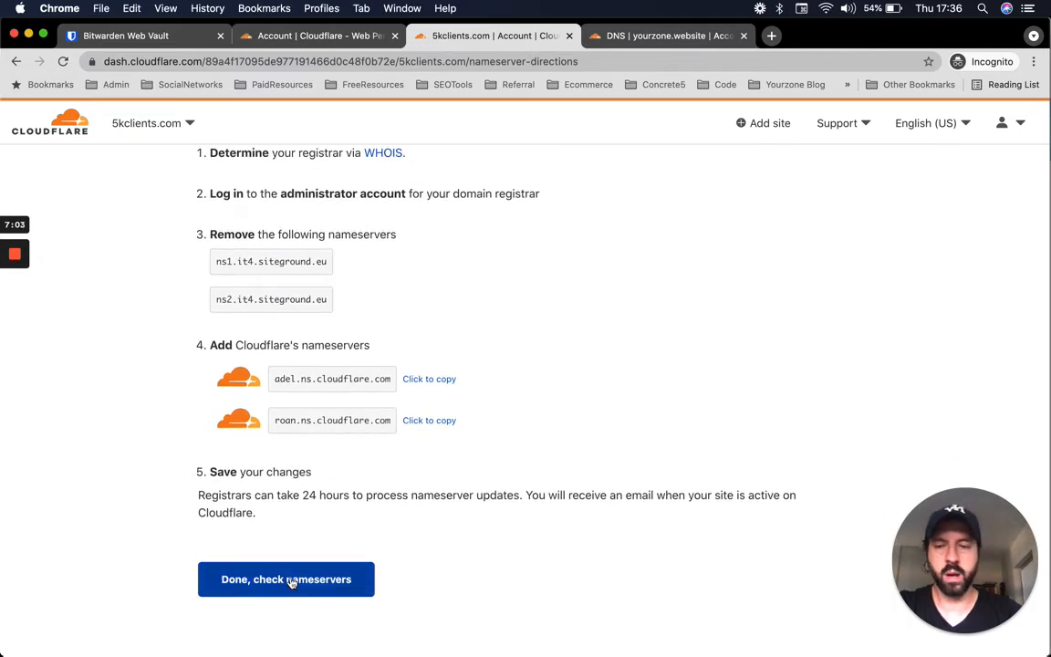
- Mark nameservers done and start the Quick Start Guide at Automatic HTTPS Rewrites
left_click(290, 580)
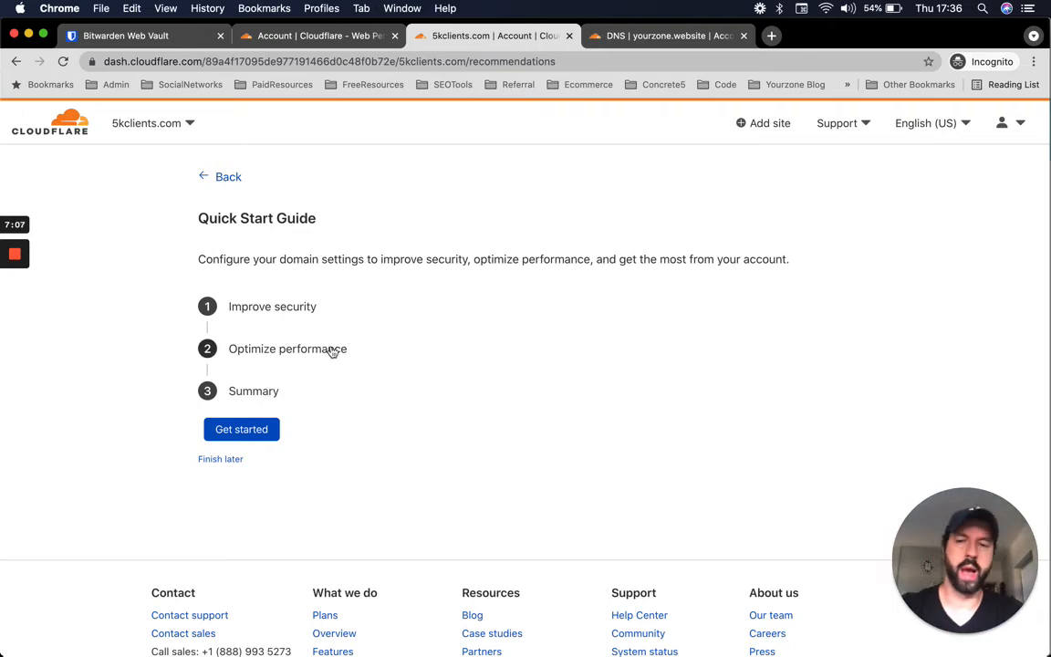
left_click(241, 430)
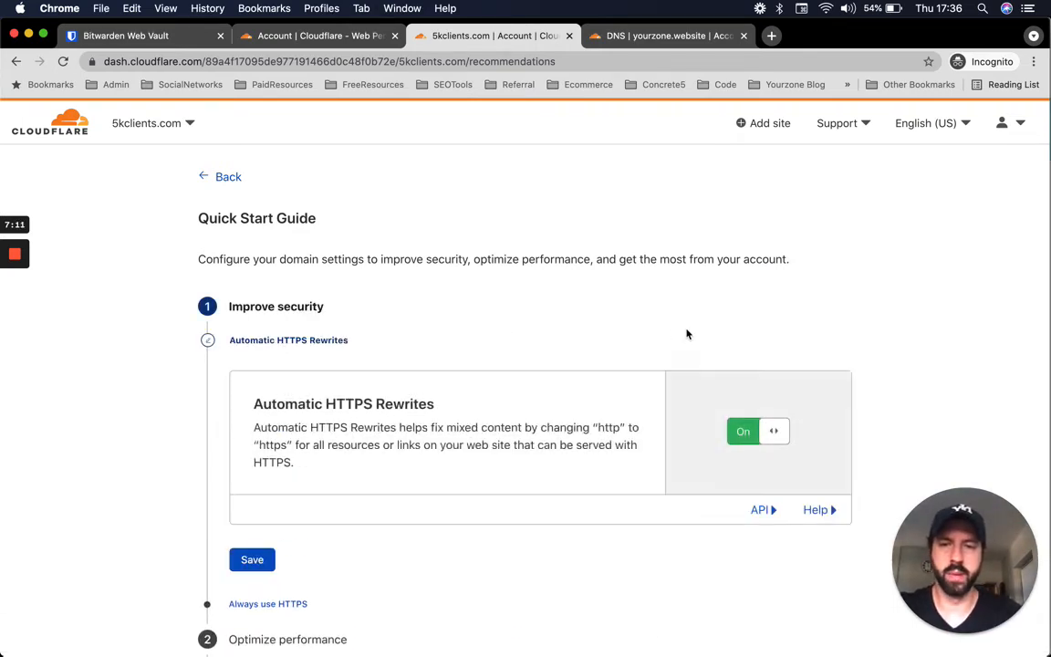
scroll(688, 334, "down", 2)
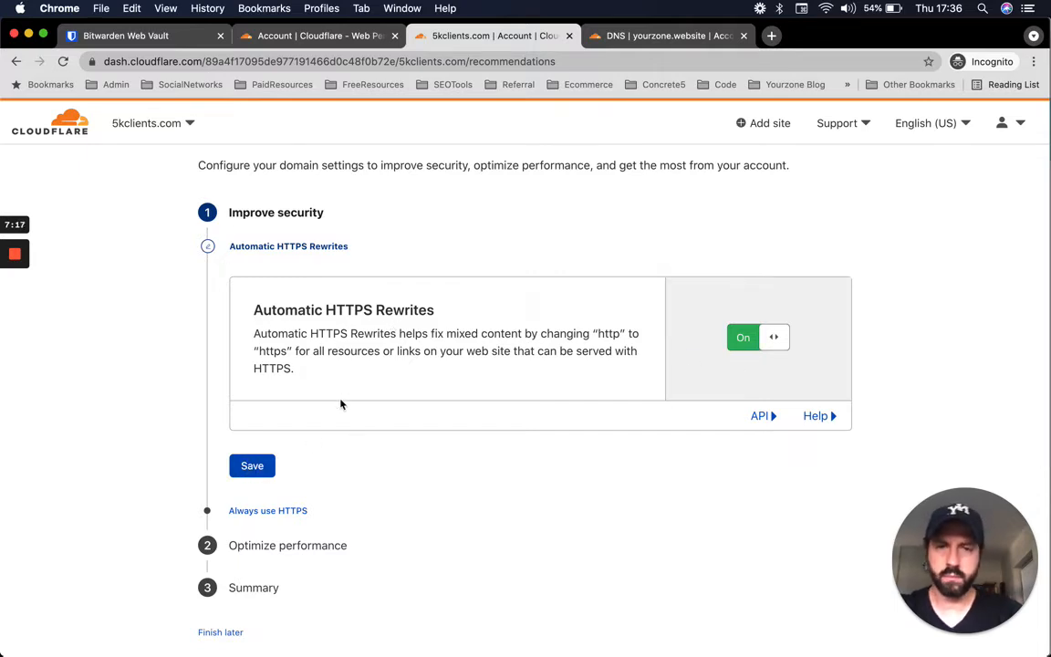
key("ctrl+Up")
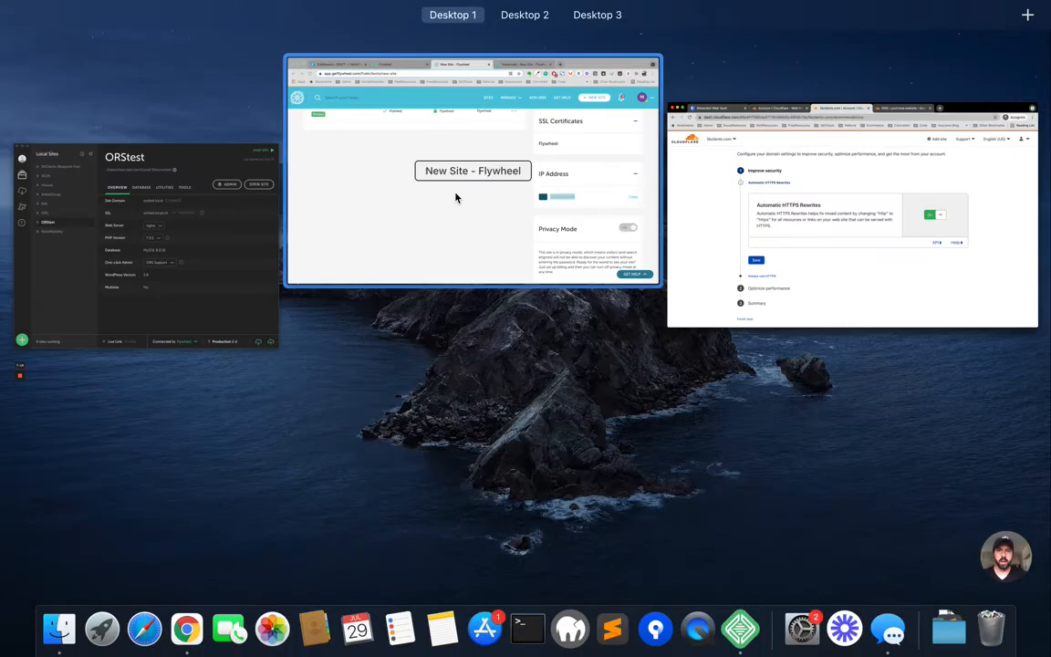
- Verify Force HTTPS in New Site's Flywheel advanced settings, then go back to Cloudflare
left_click(456, 197)
scroll(349, 313, "up", 5)
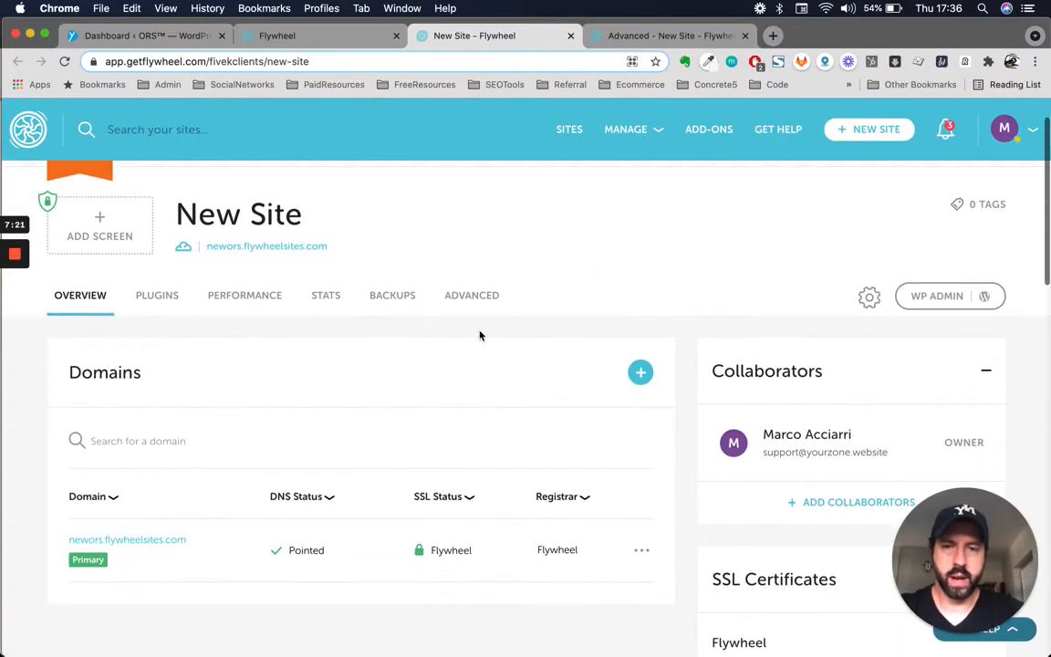
left_click(472, 297)
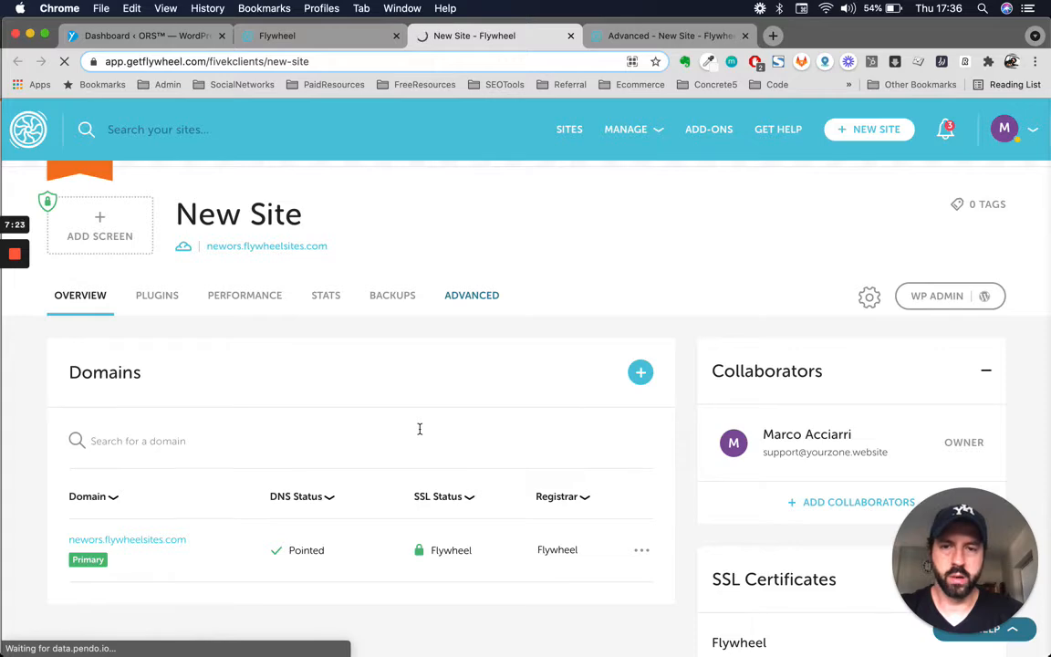
left_click(629, 36)
scroll(479, 317, "down", 4)
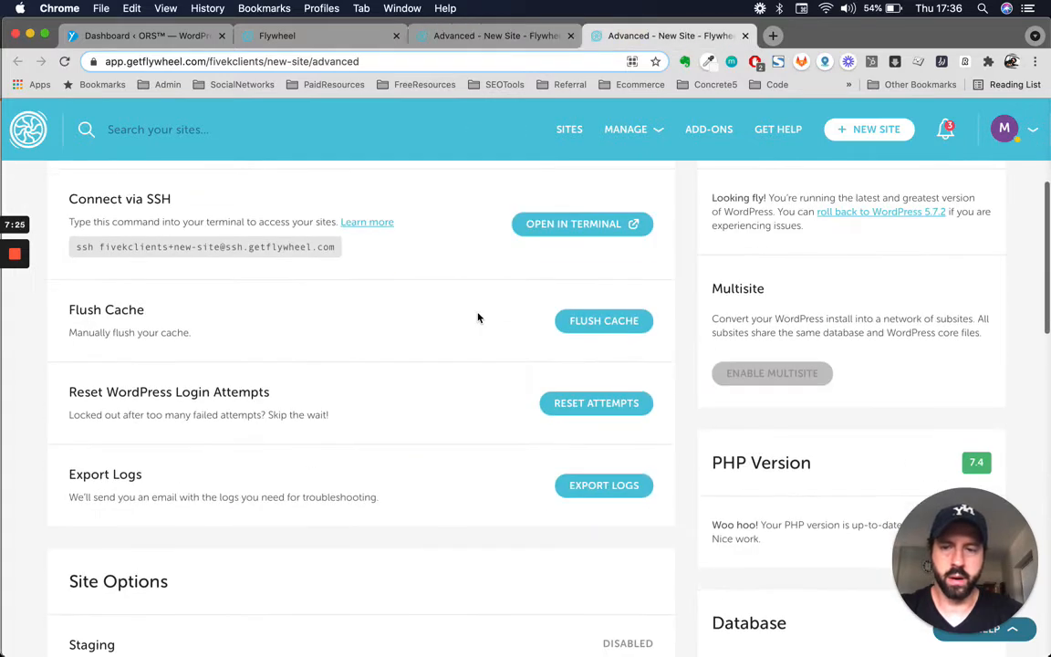
scroll(478, 318, "down", 6)
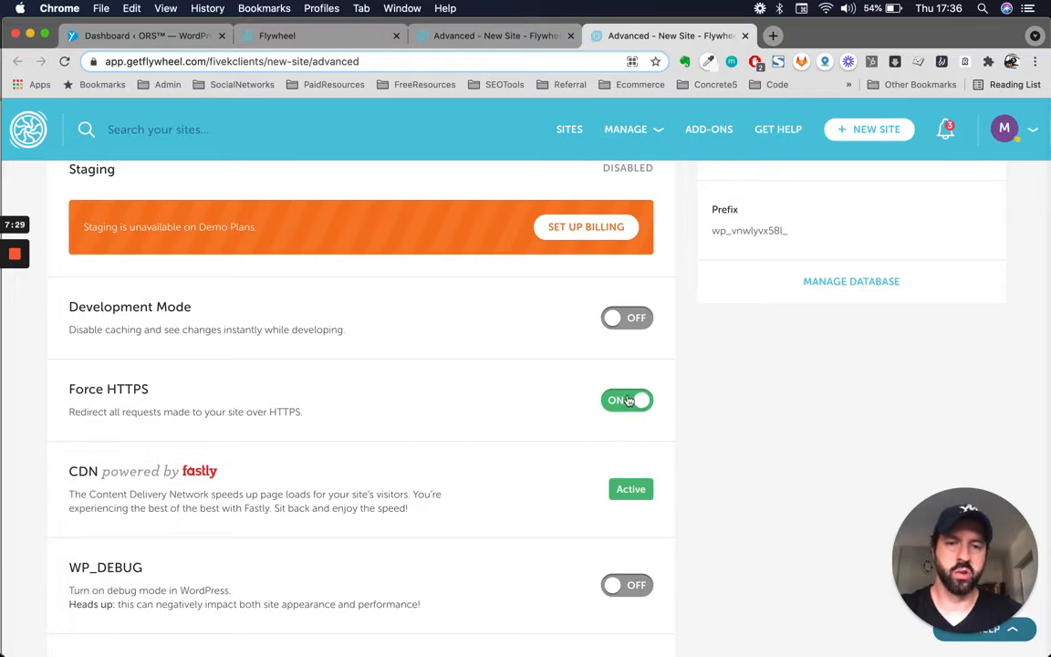
key("ctrl+Up")
left_click(669, 207)
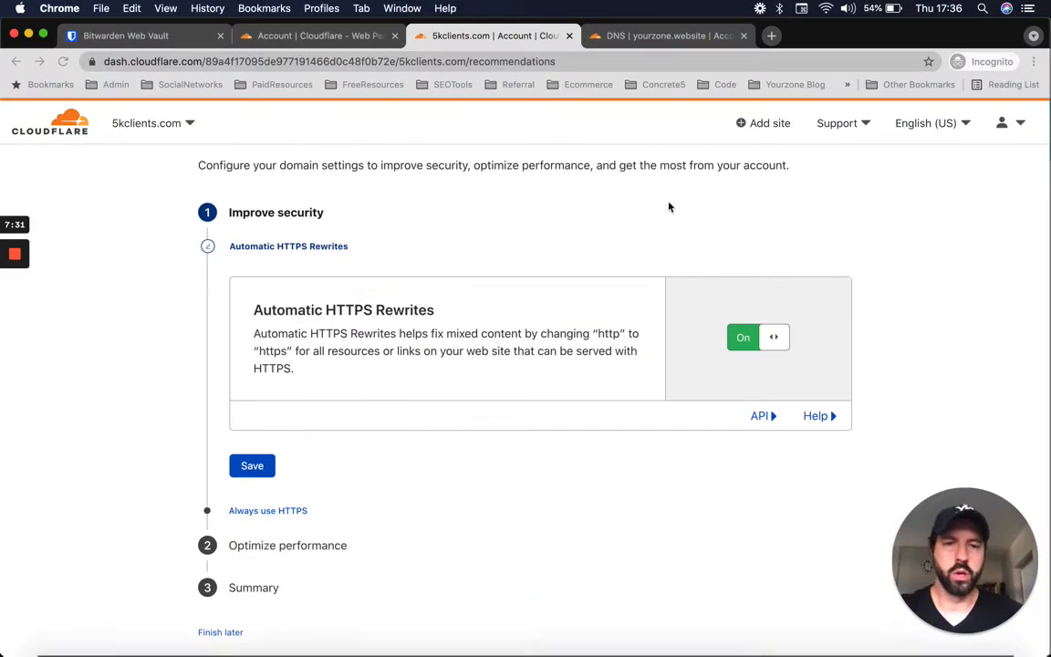
- Save Automatic HTTPS Rewrites as off, leaving Always use HTTPS off
left_click(747, 338)
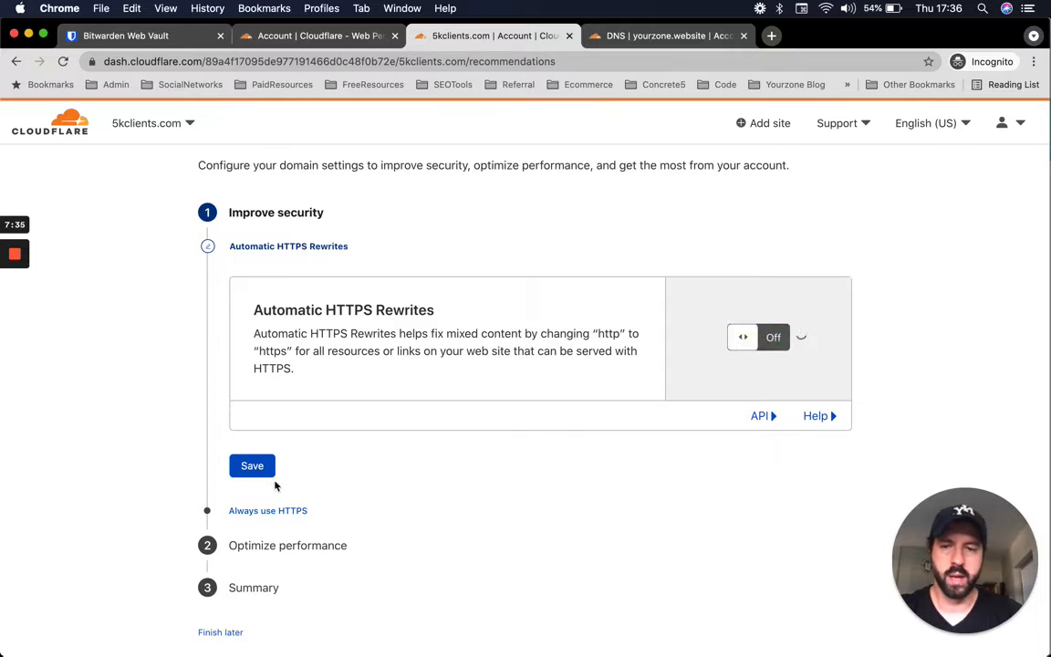
scroll(272, 481, "down", 1)
left_click(252, 439)
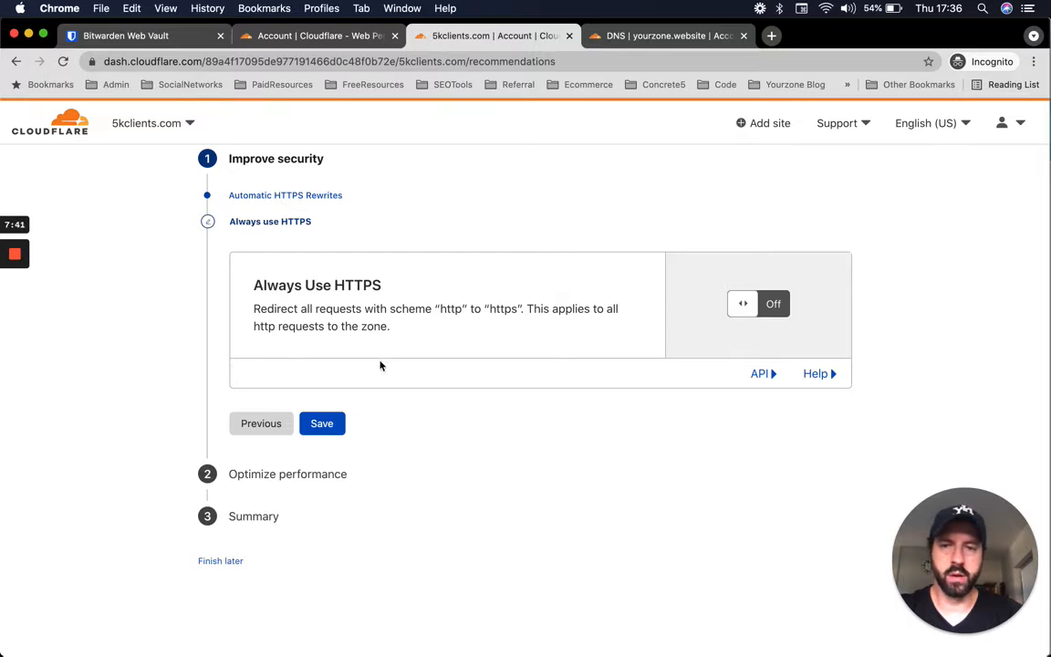
left_click(286, 475)
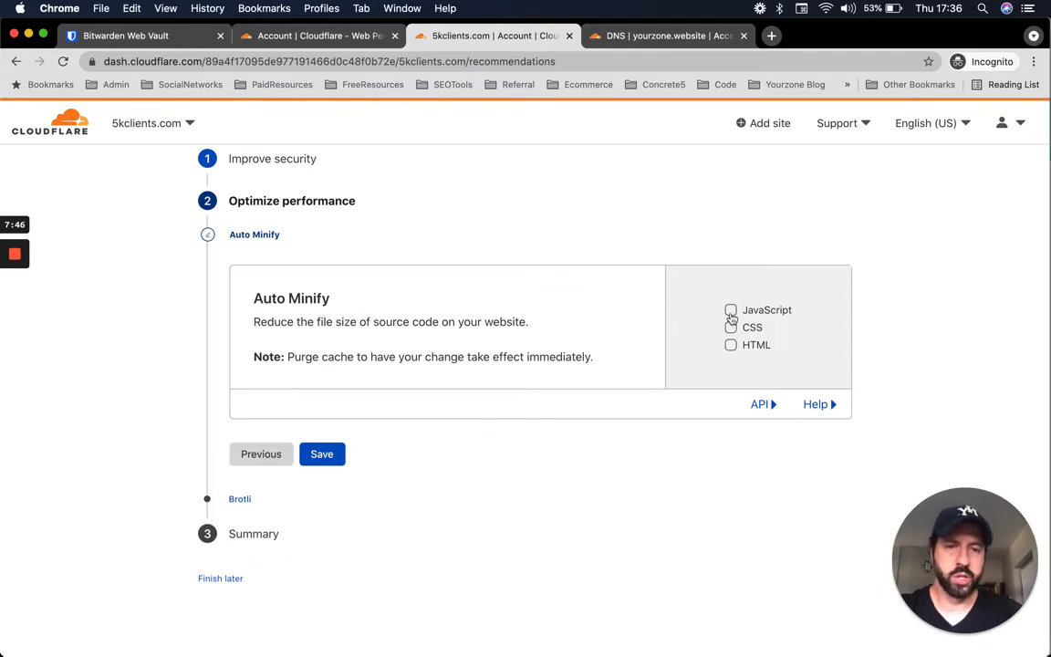
- Save Auto Minify with nothing selected, keep Brotli on, and finish the Quick Start Guide
left_click(731, 311)
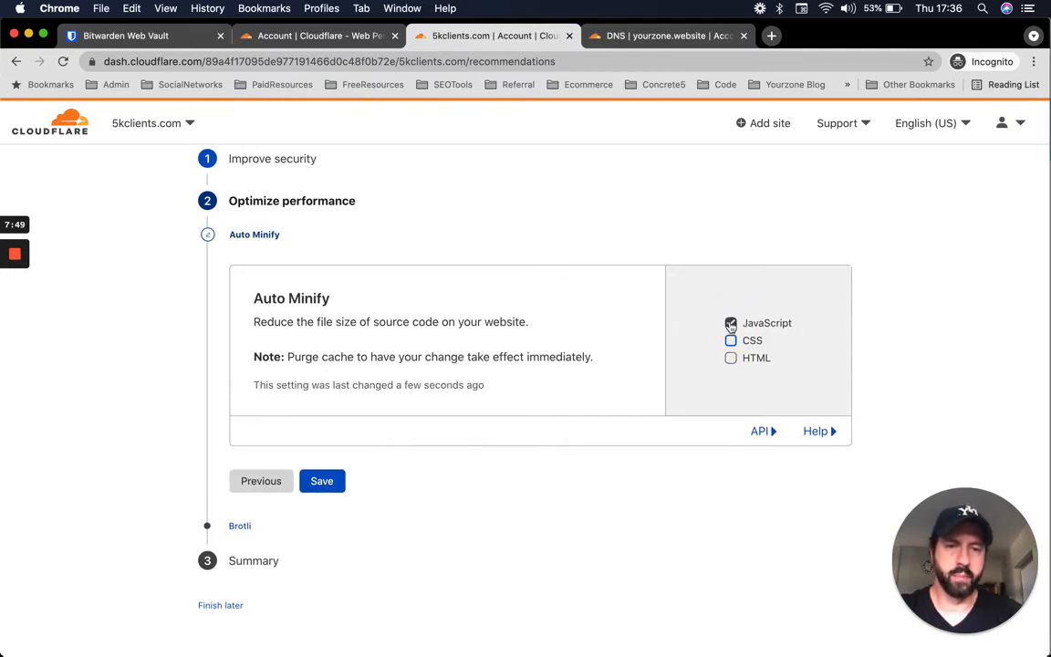
left_click(731, 324)
left_click(730, 341)
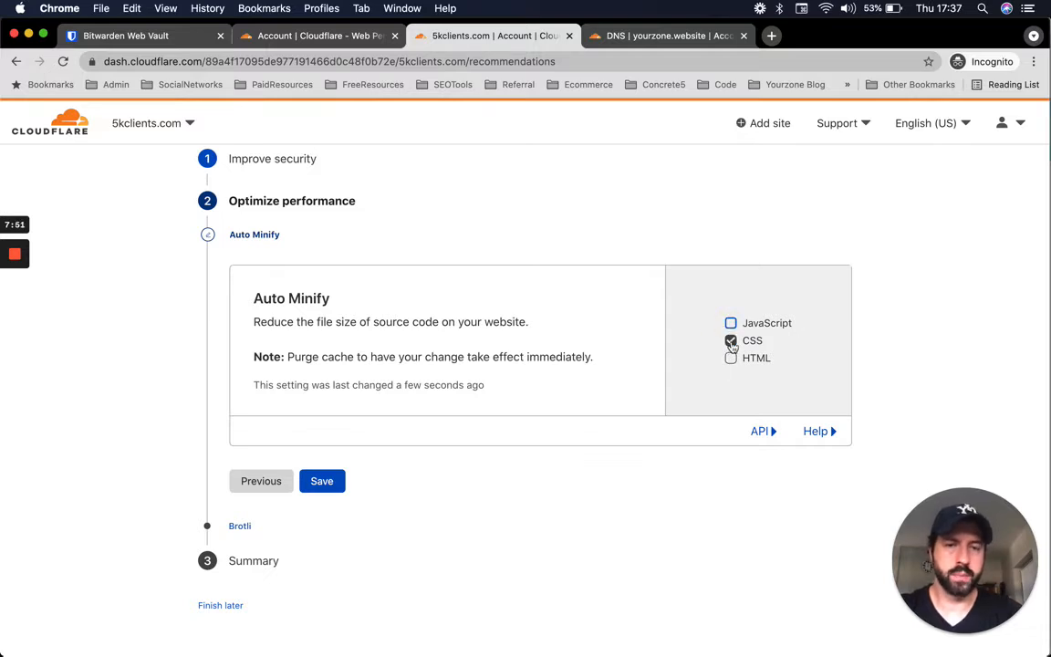
left_click(730, 340)
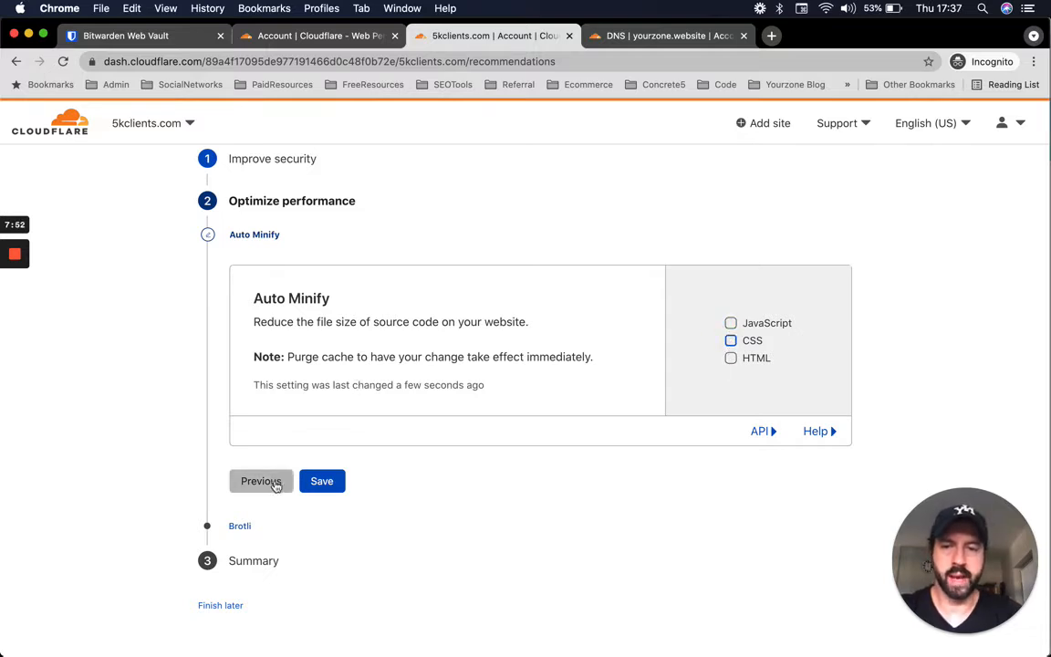
left_click(321, 480)
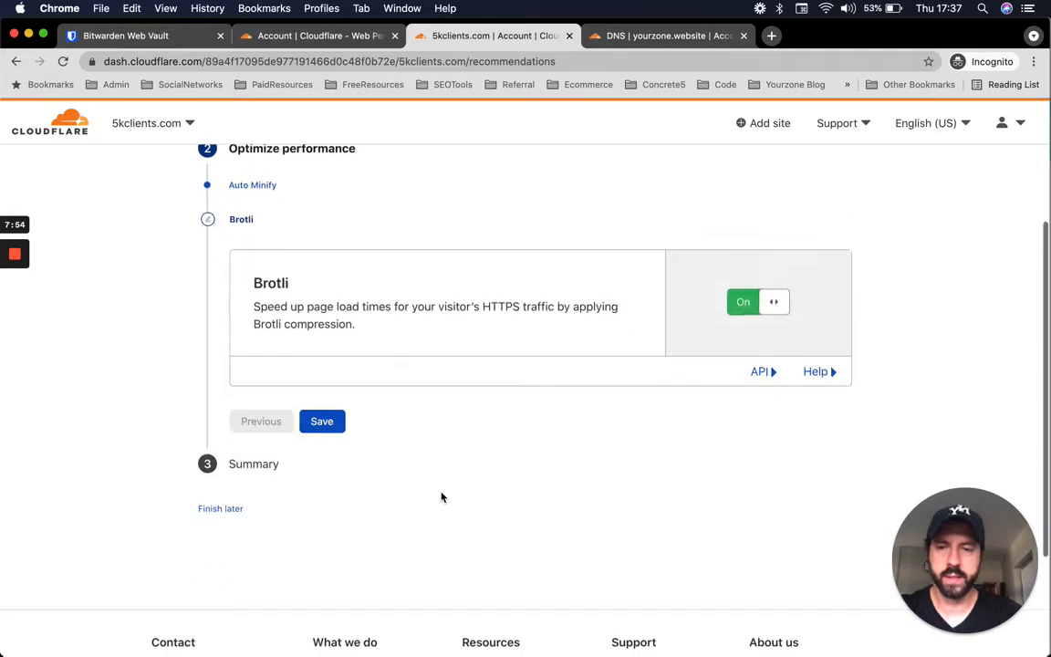
scroll(394, 357, "up", 2)
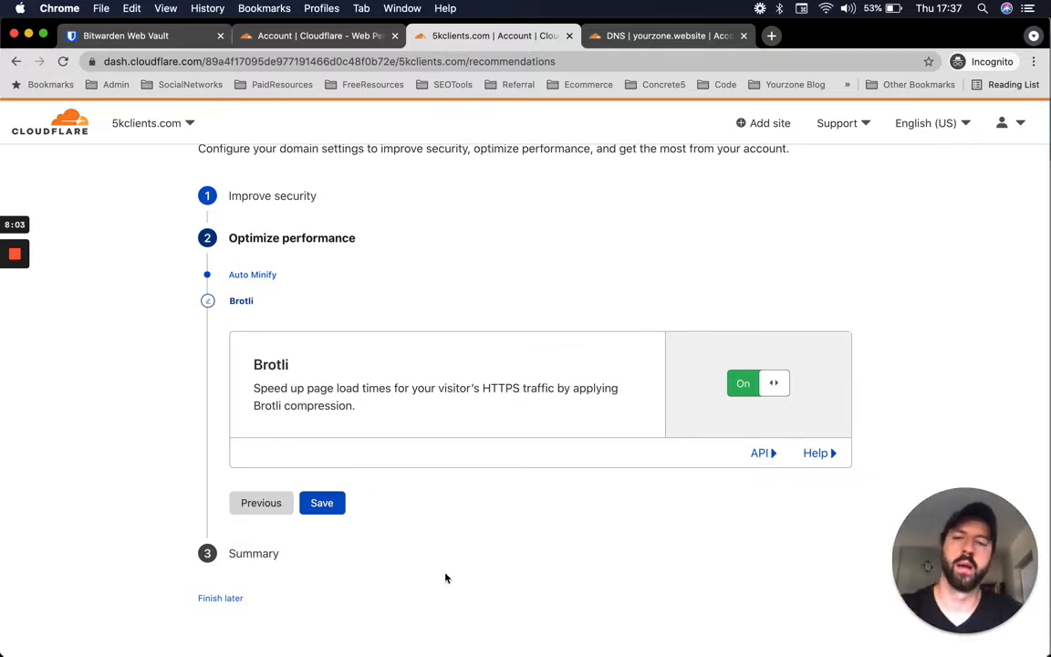
left_click(324, 502)
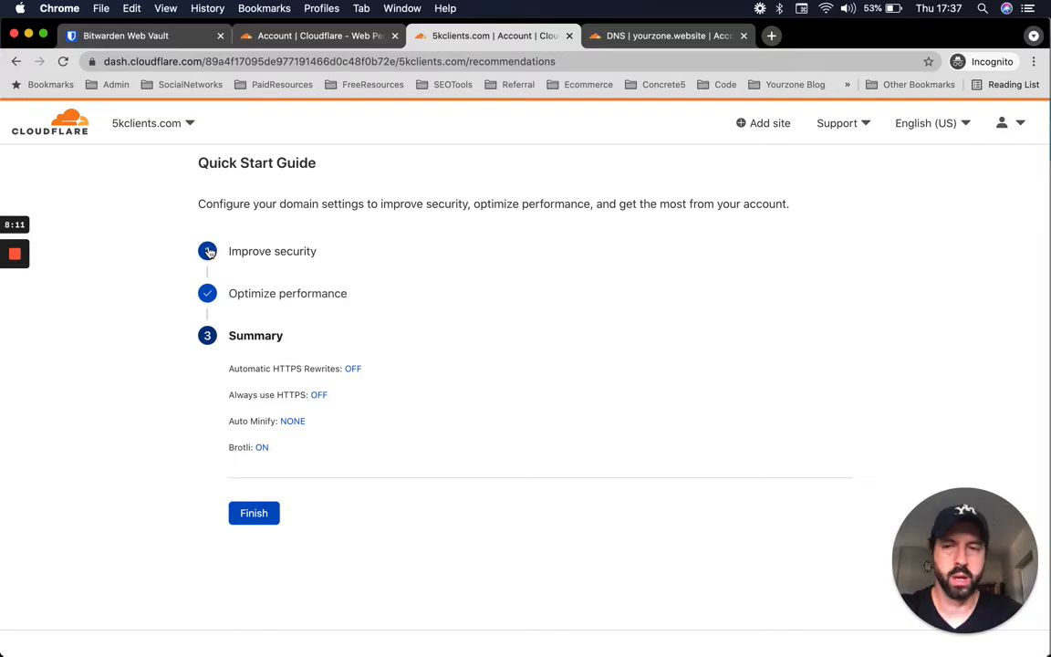
scroll(401, 516, "up", 1)
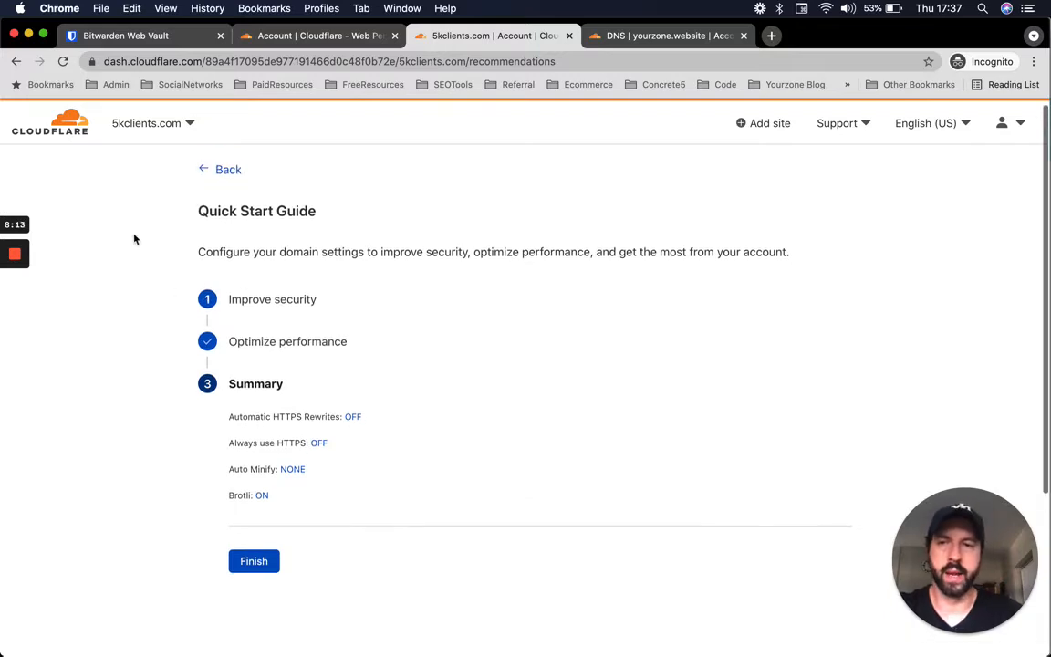
left_click(264, 560)
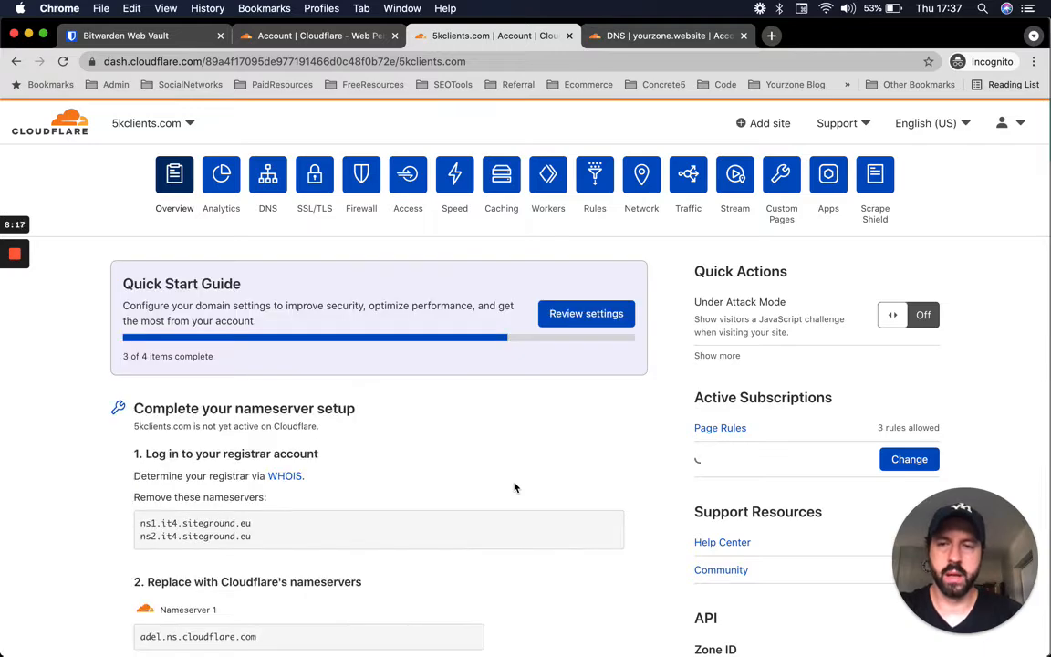
- Glance at the Flywheel window, then return to the Cloudflare browser
scroll(538, 447, "down", 2)
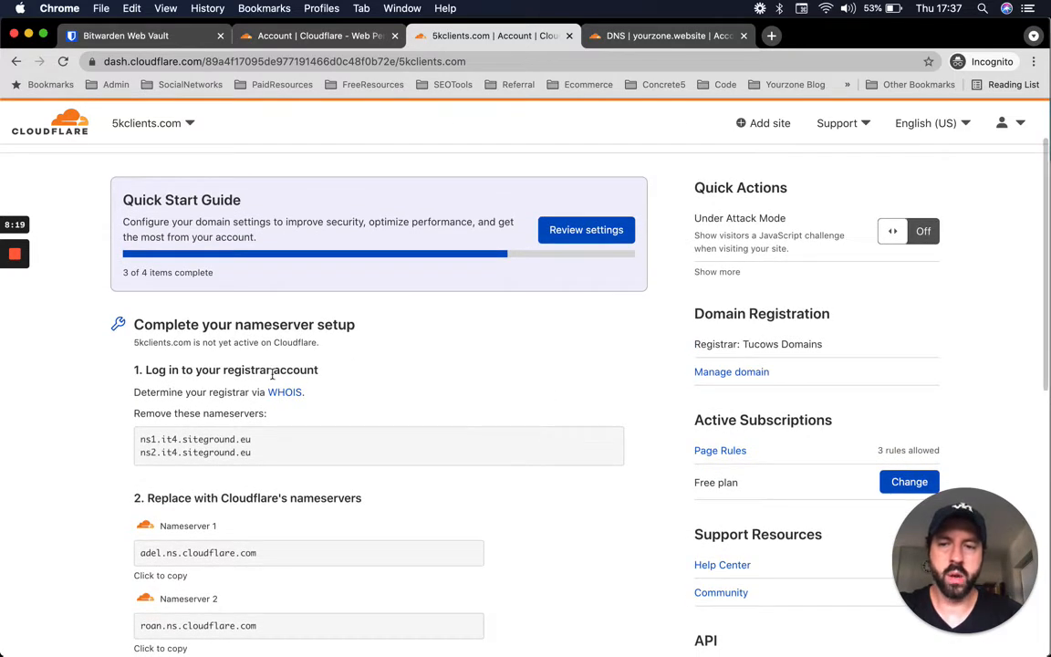
scroll(442, 432, "down", 1)
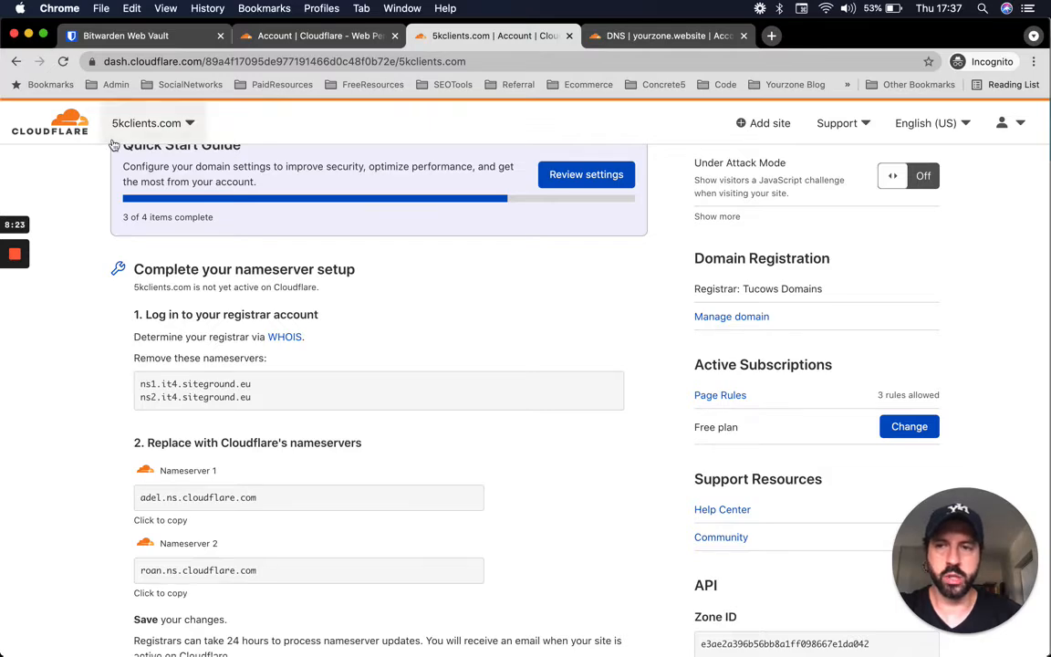
scroll(152, 276, "up", 3)
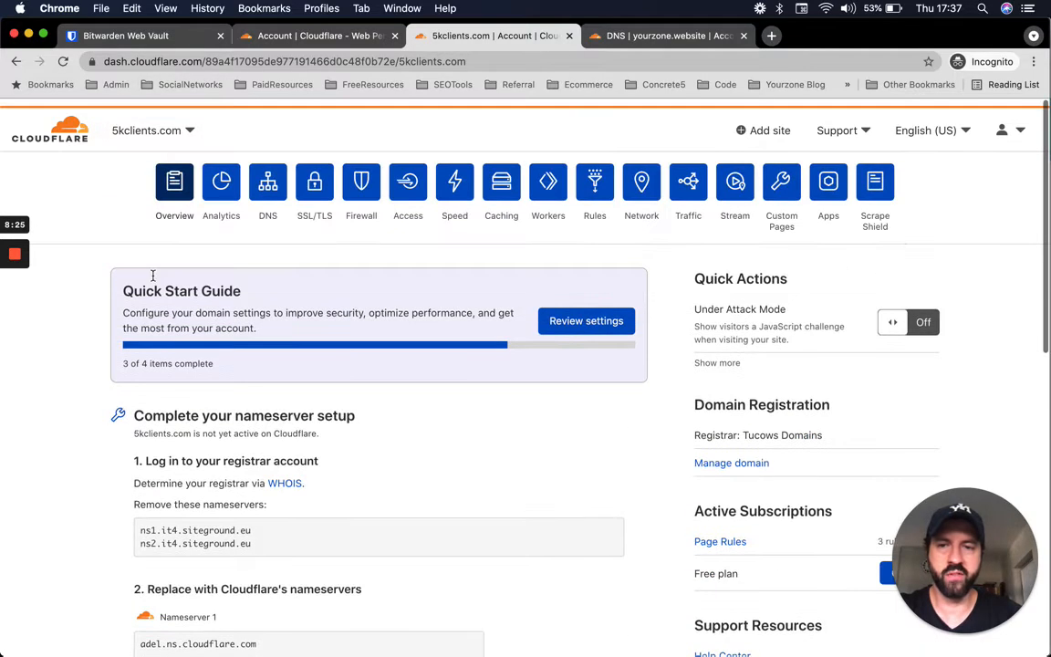
scroll(418, 404, "down", 8)
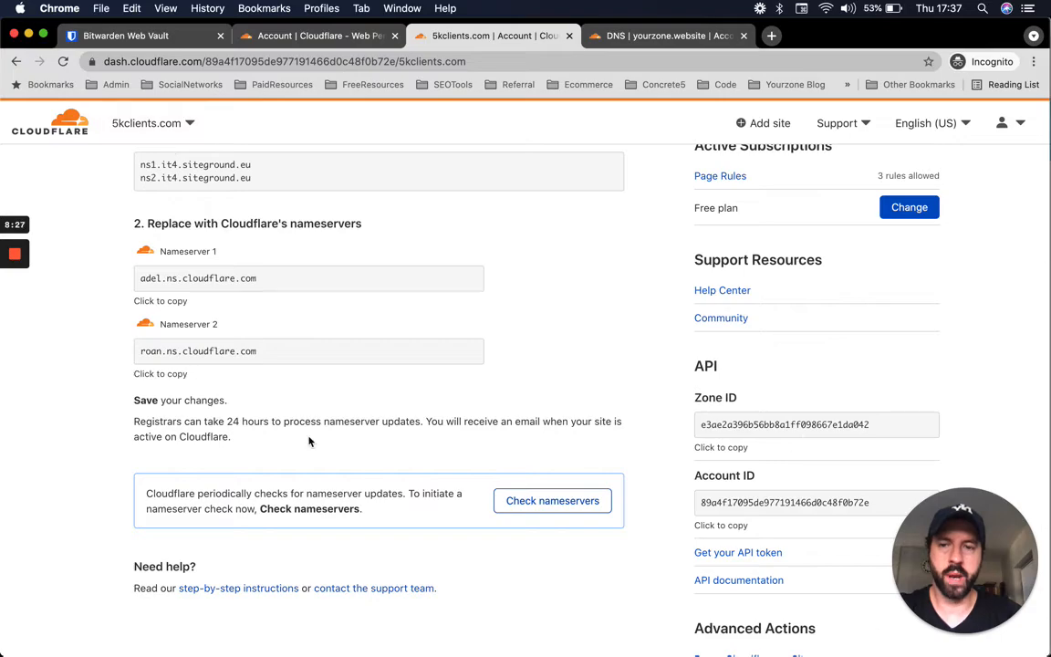
key("ctrl+Up")
left_click(378, 94)
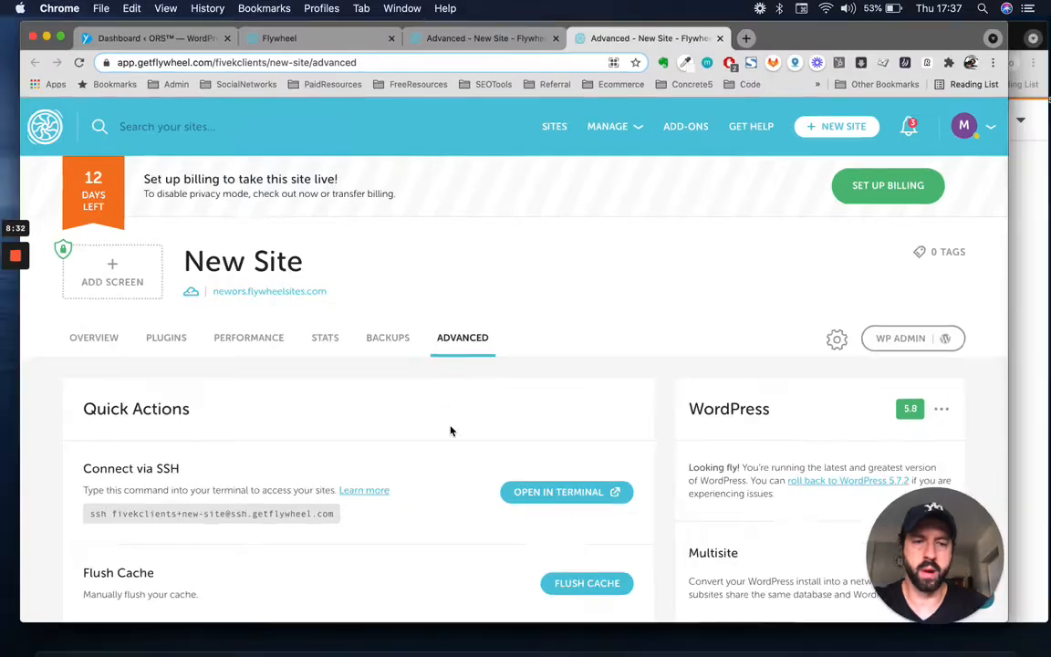
key("ctrl+Up")
left_click(727, 258)
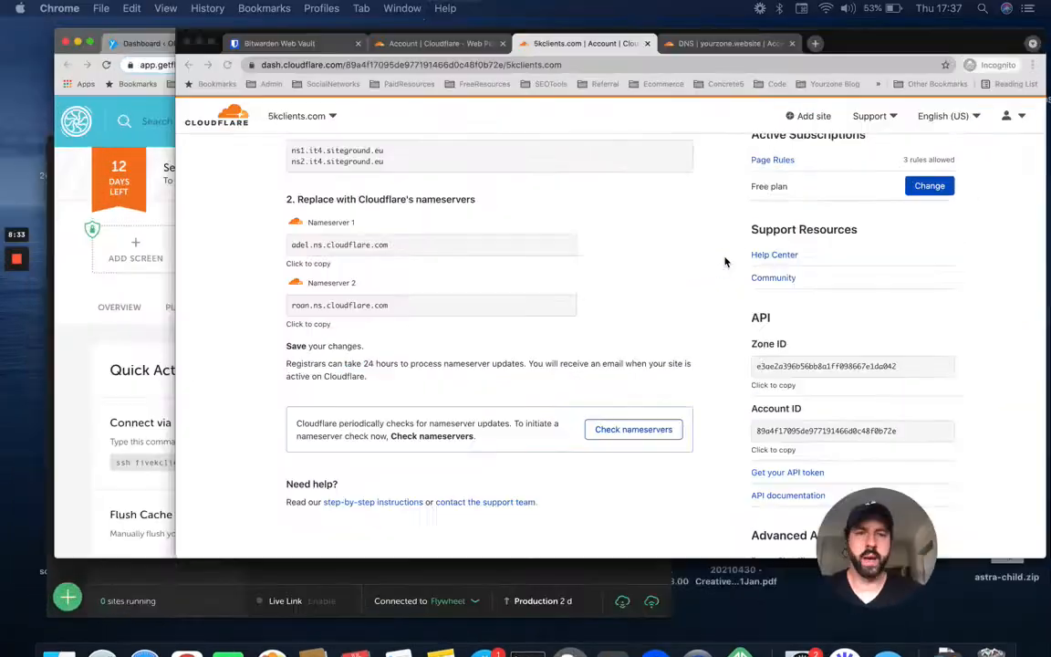
- Review the ors A record in yourzone.website's DNS and select its IP address
left_click(663, 38)
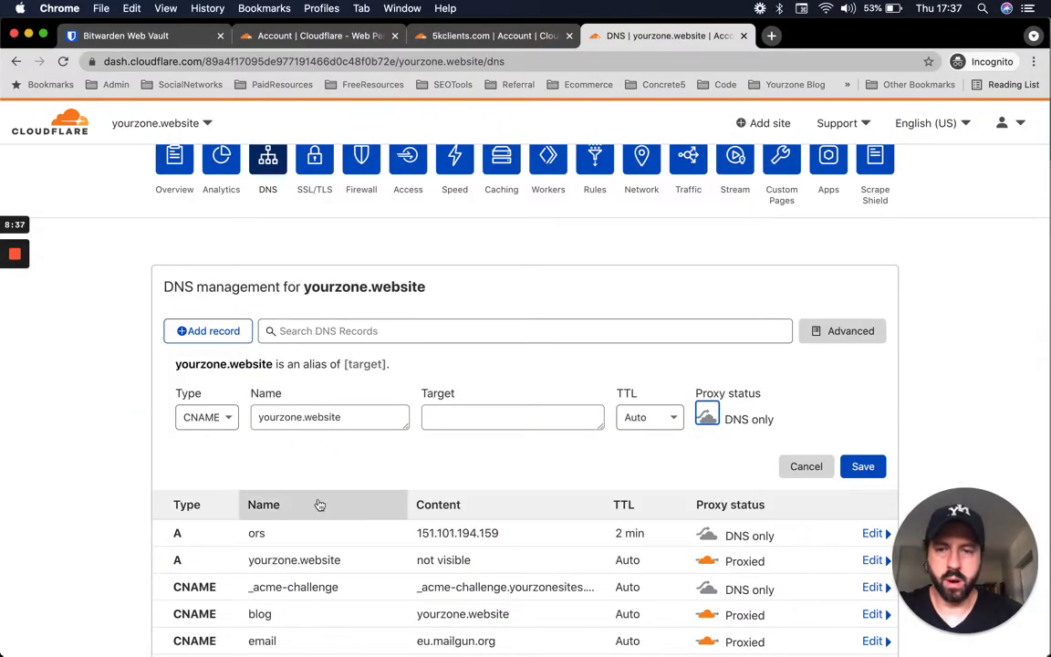
left_click(299, 542)
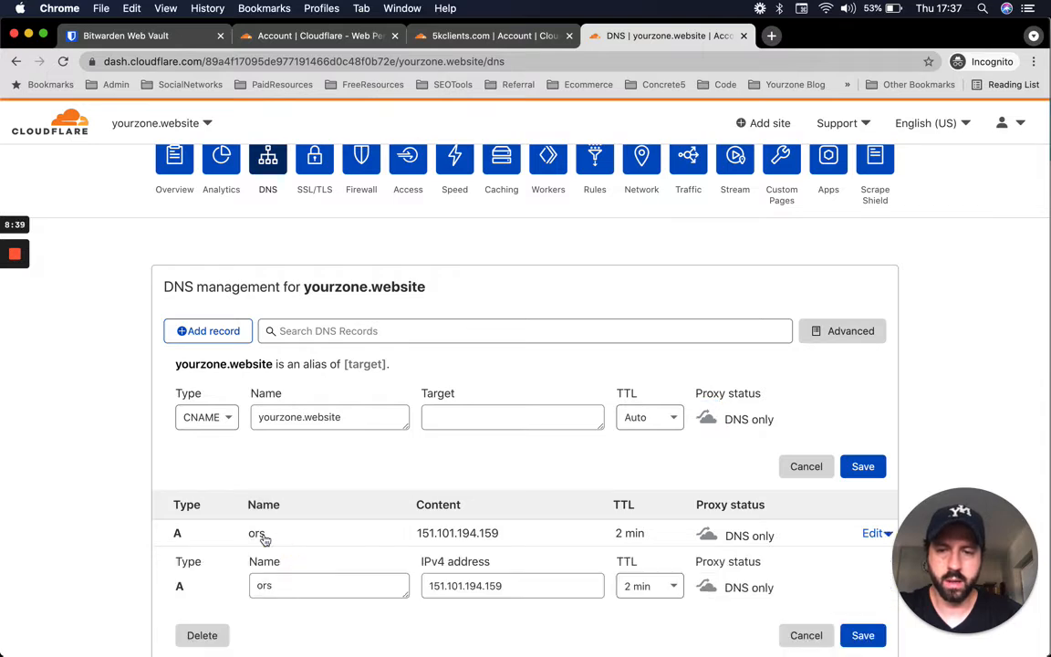
left_click(260, 535)
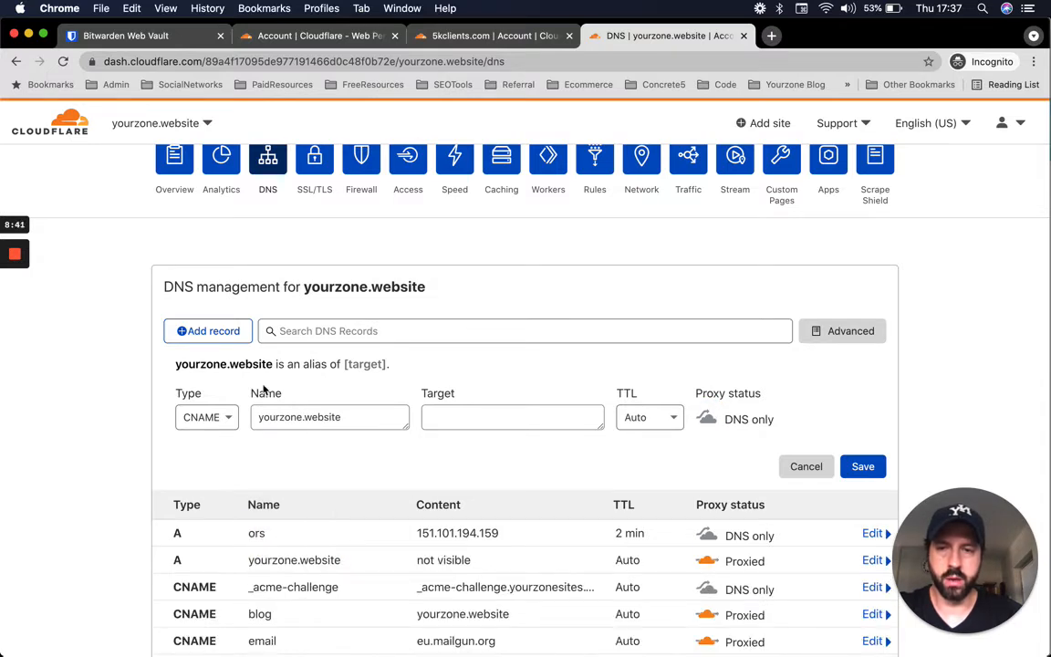
scroll(303, 498, "down", 1)
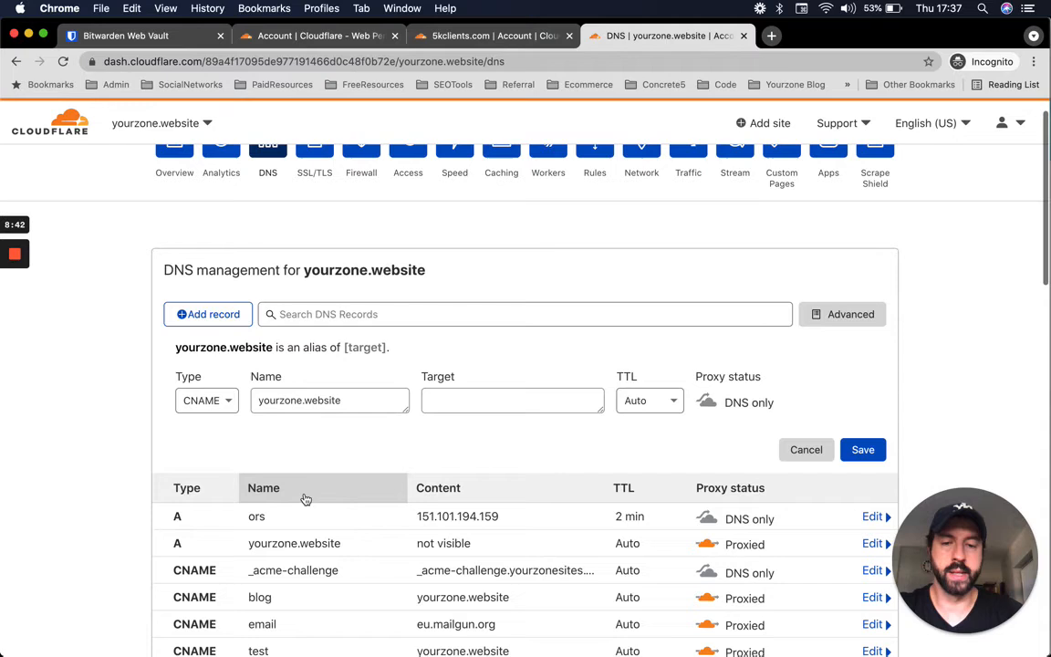
left_click(471, 515)
left_click_drag(429, 568, 504, 569)
scroll(503, 492, "down", 2)
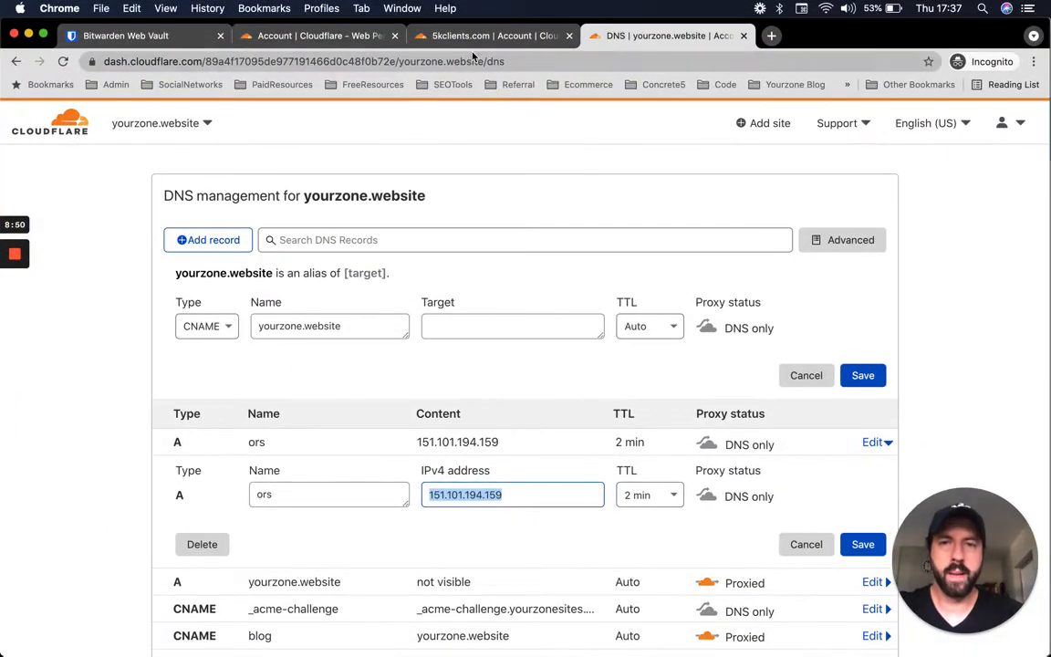
- Back on the 5kclients.com page, request a fresh nameserver check
left_click(433, 38)
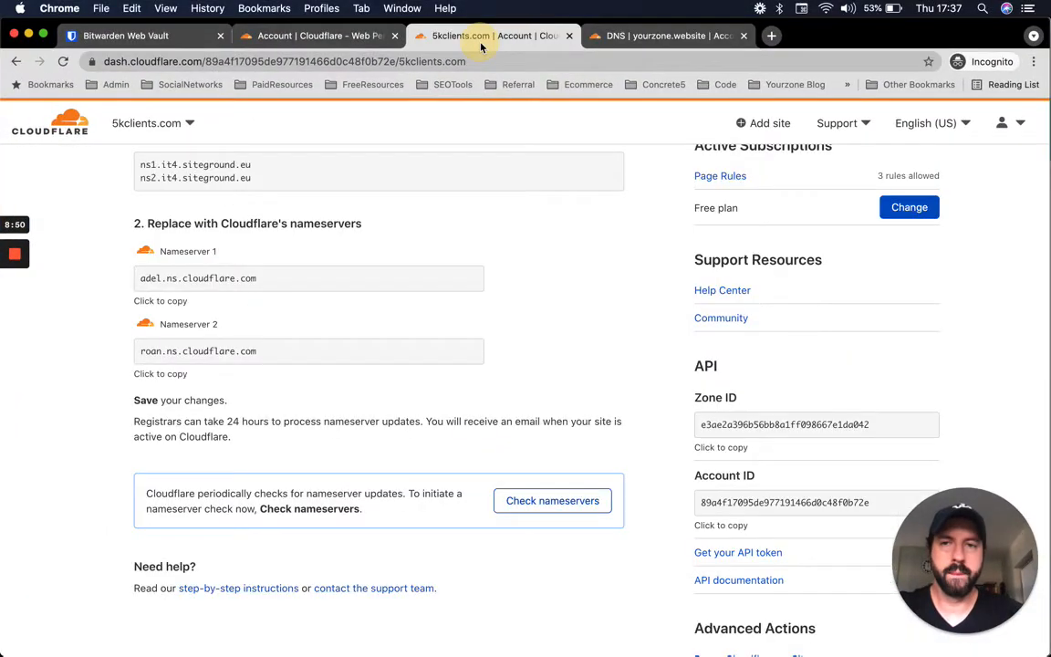
left_click(346, 37)
left_click(421, 36)
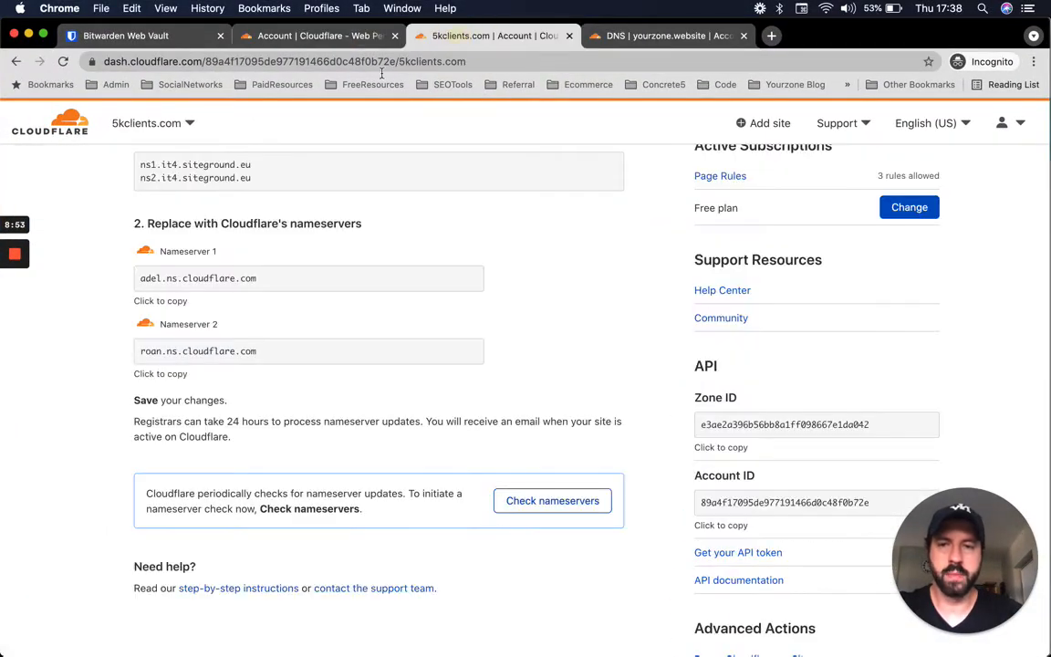
scroll(342, 375, "up", 3)
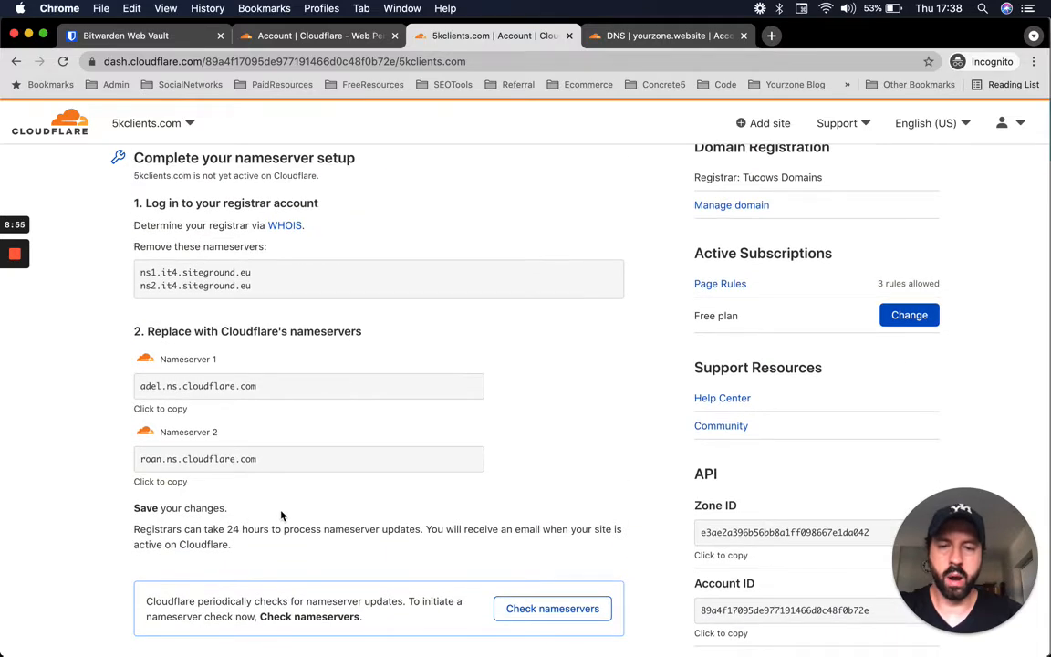
scroll(281, 516, "down", 1)
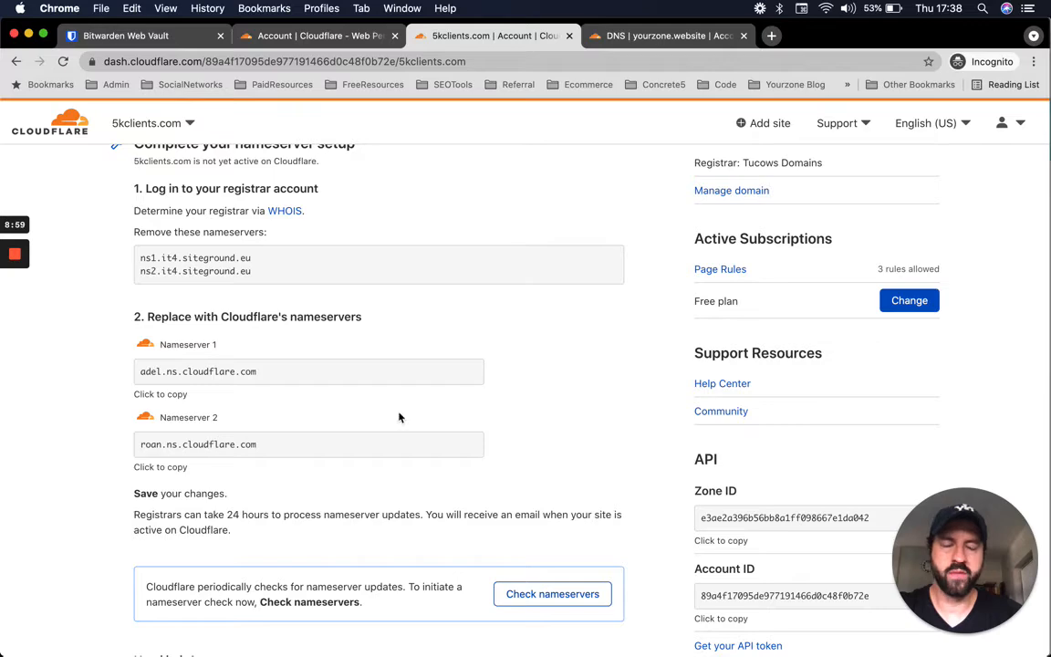
scroll(480, 437, "down", 2)
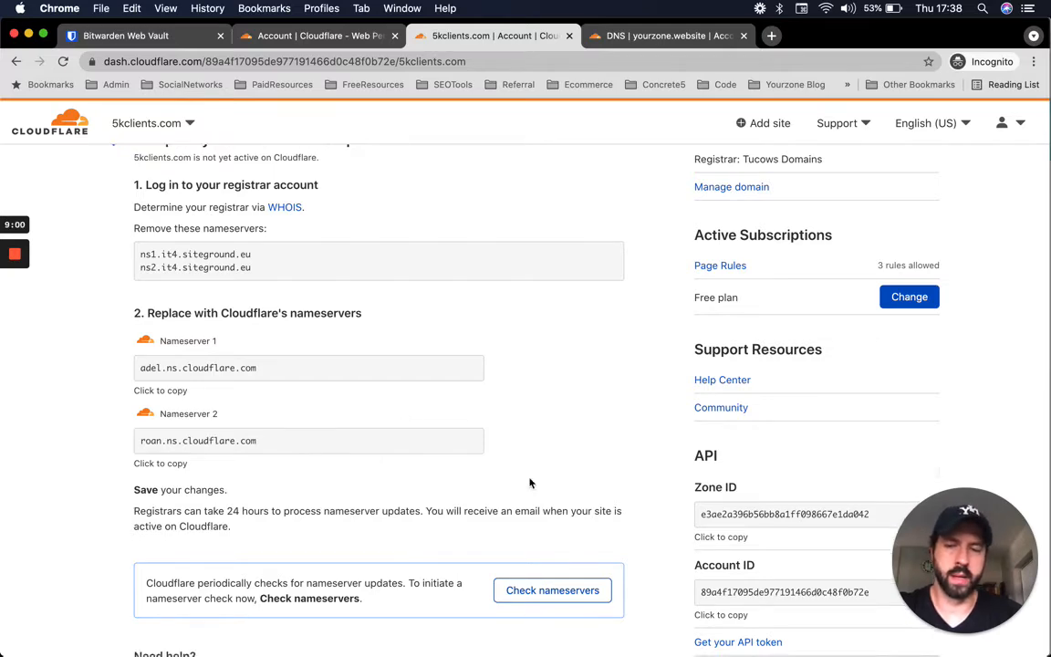
left_click(547, 542)
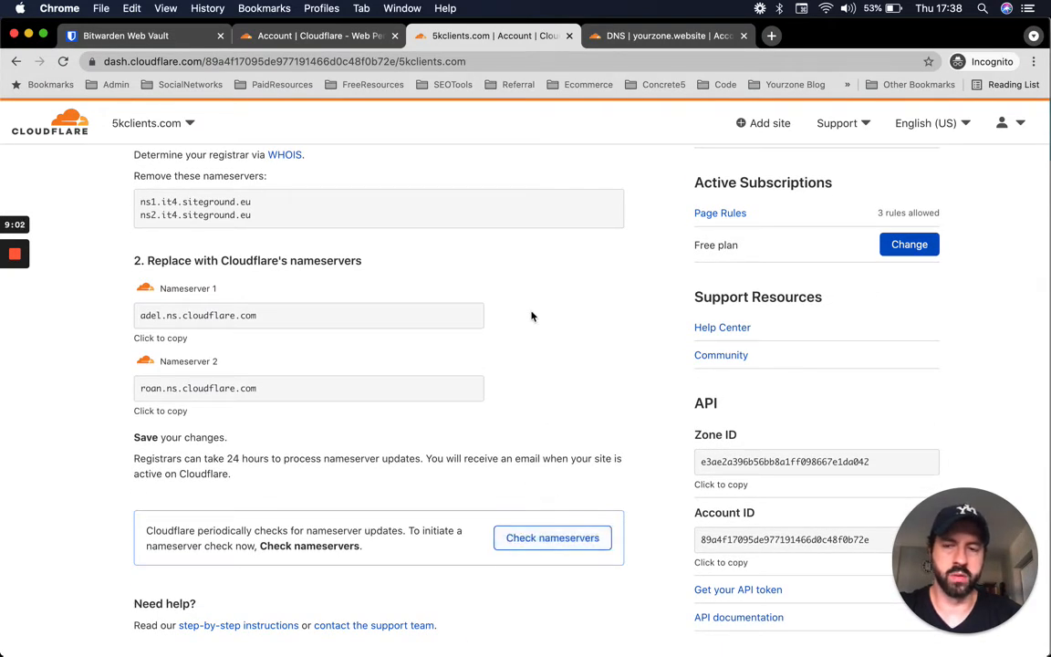
scroll(530, 314, "up", 5)
scroll(497, 372, "up", 2)
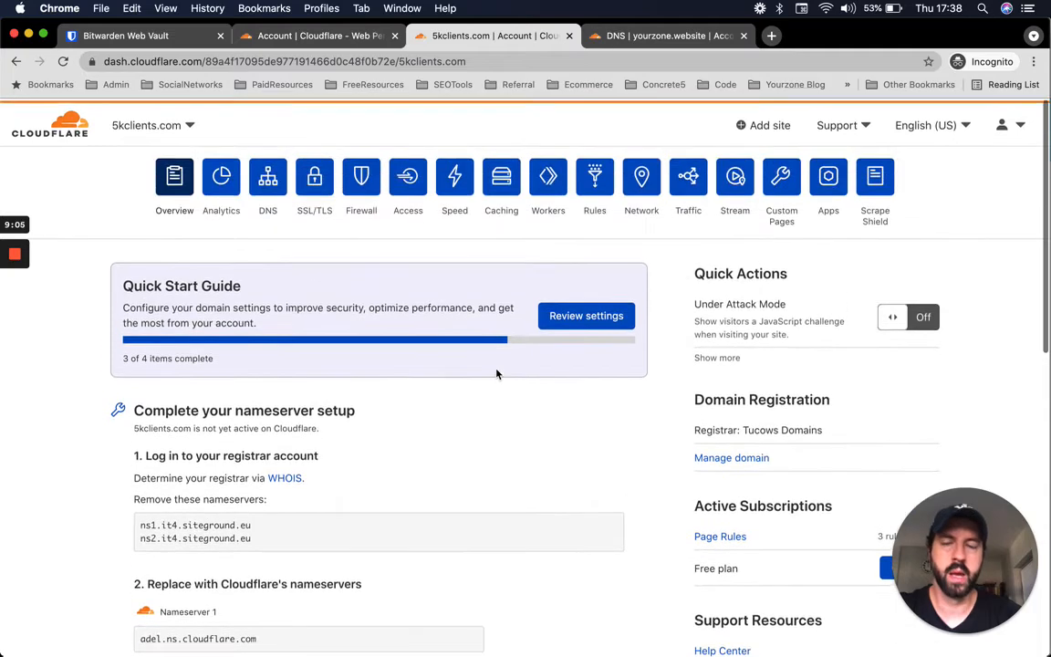
scroll(479, 479, "down", 5)
scroll(424, 496, "down", 4)
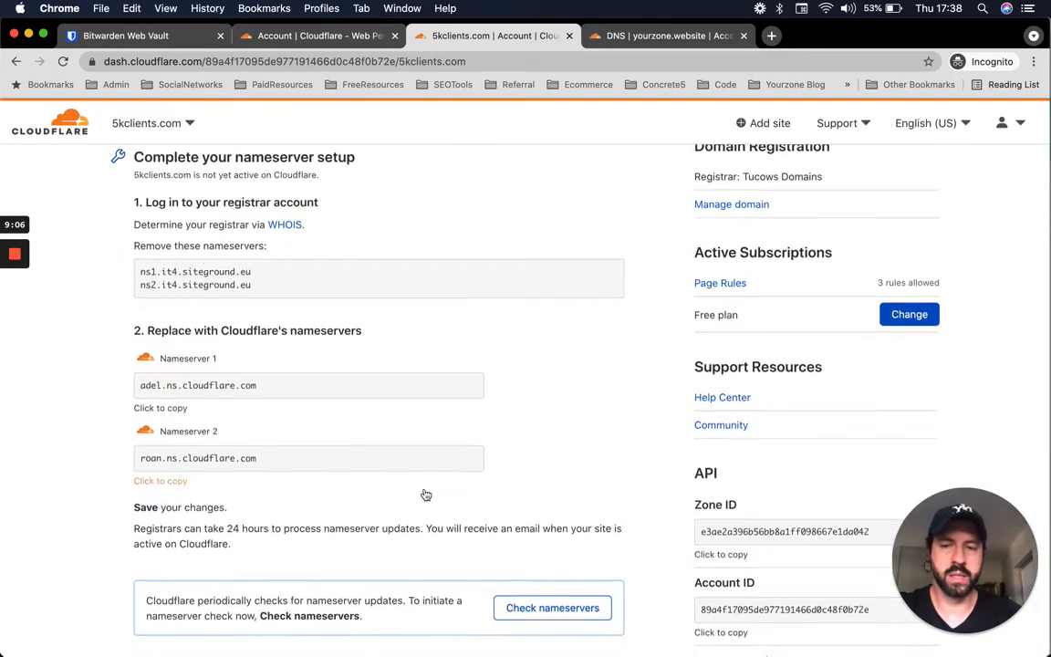
scroll(454, 240, "up", 8)
scroll(454, 240, "up", 1)
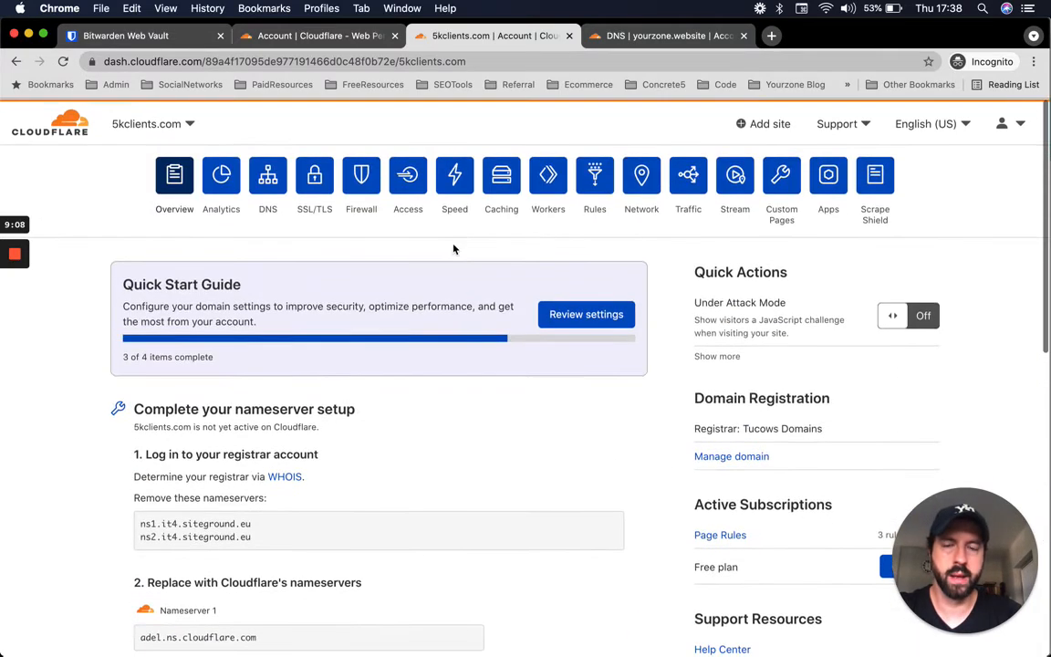
key("ctrl+Up")
left_click(478, 213)
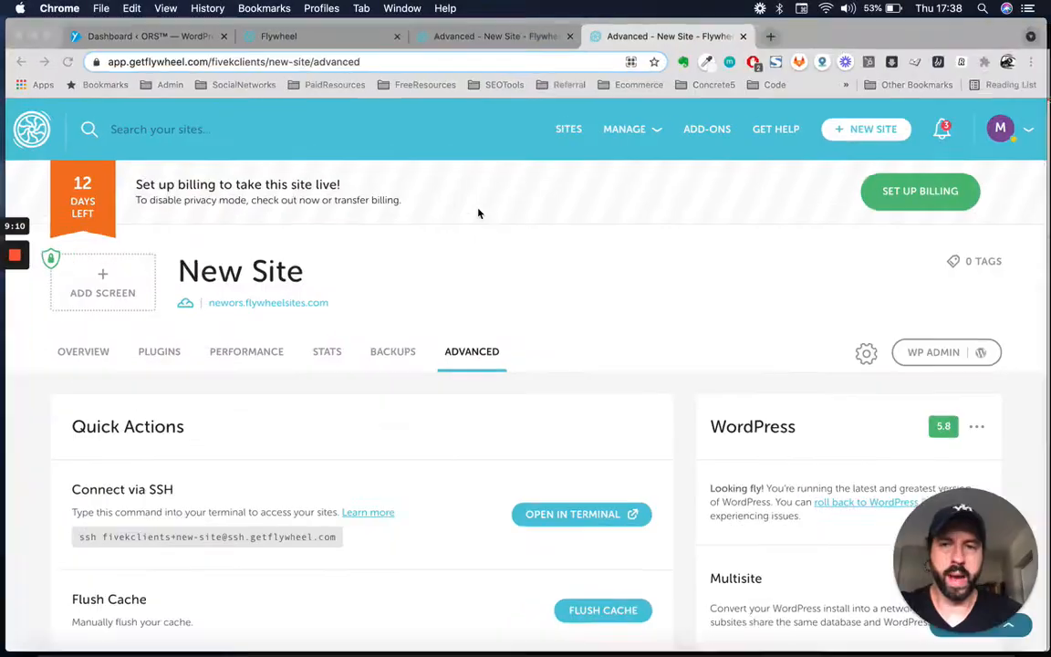
scroll(363, 410, "down", 1)
scroll(363, 413, "up", 1)
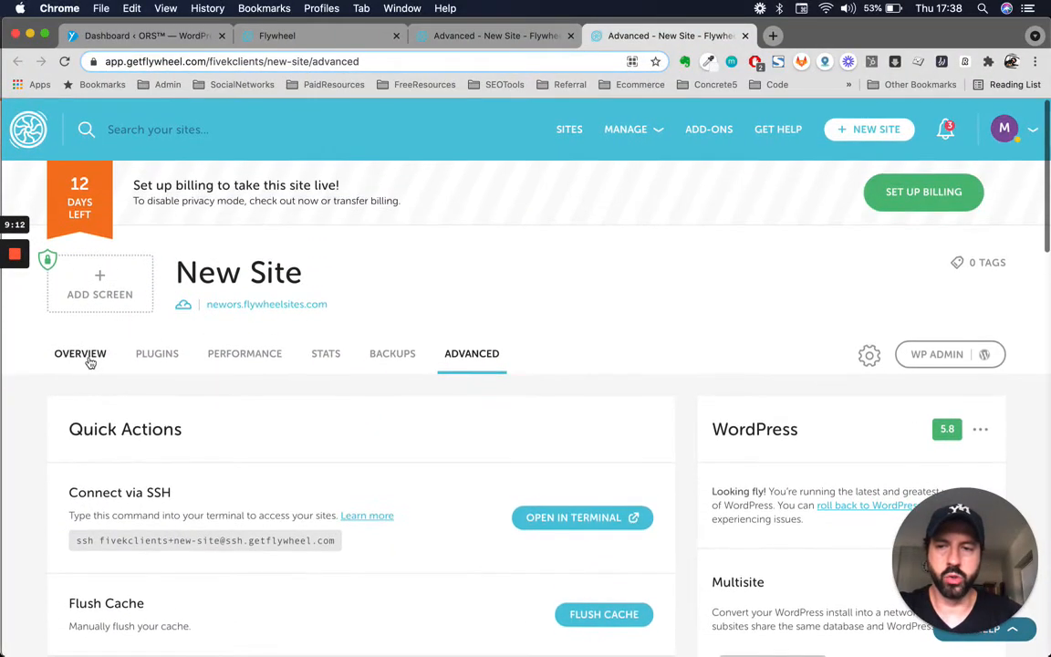
key("super+alt+Left")
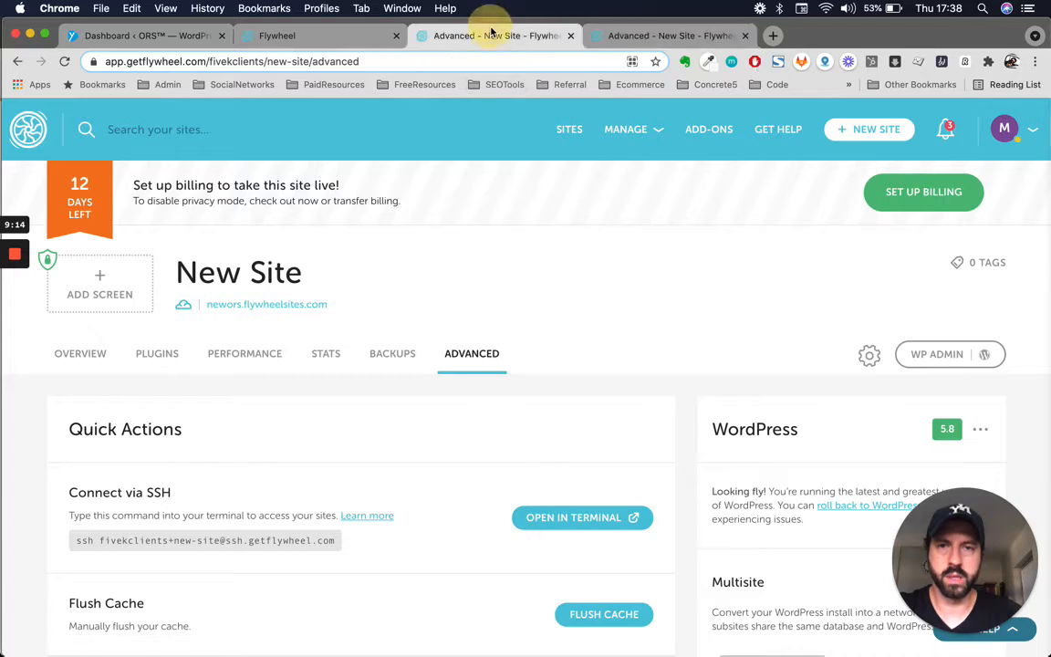
left_click(76, 353)
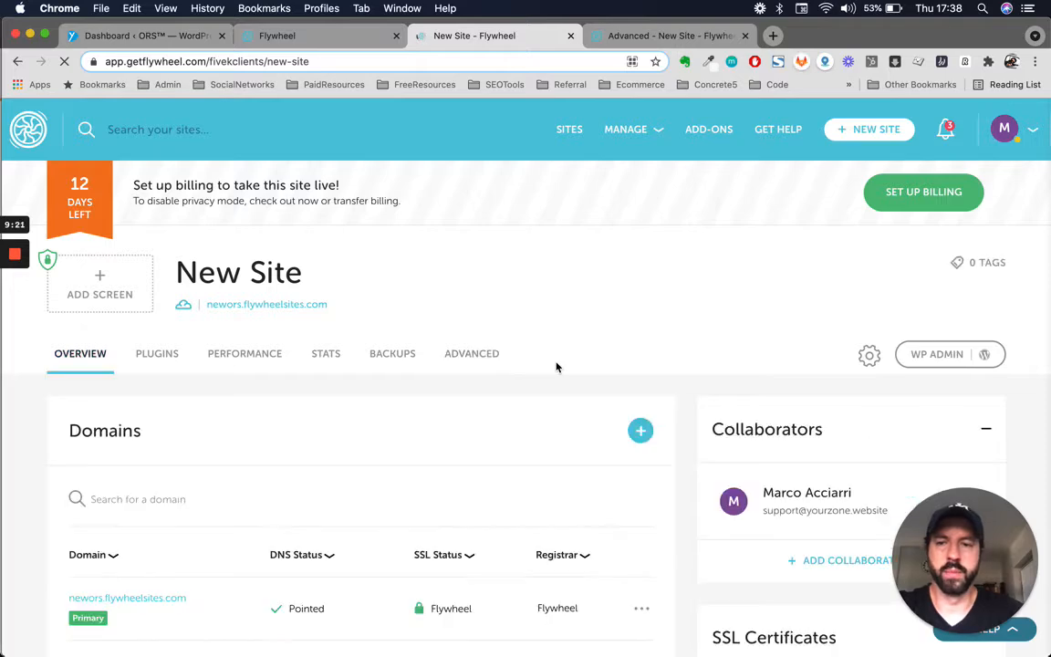
scroll(556, 367, "down", 2)
scroll(556, 367, "up", 1)
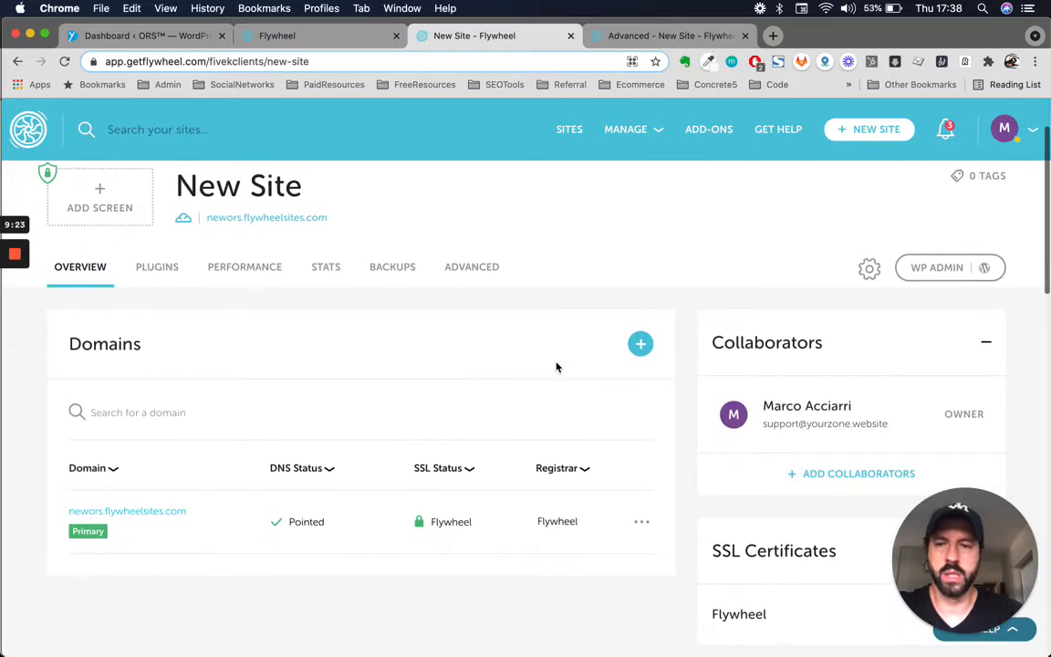
left_click(637, 345)
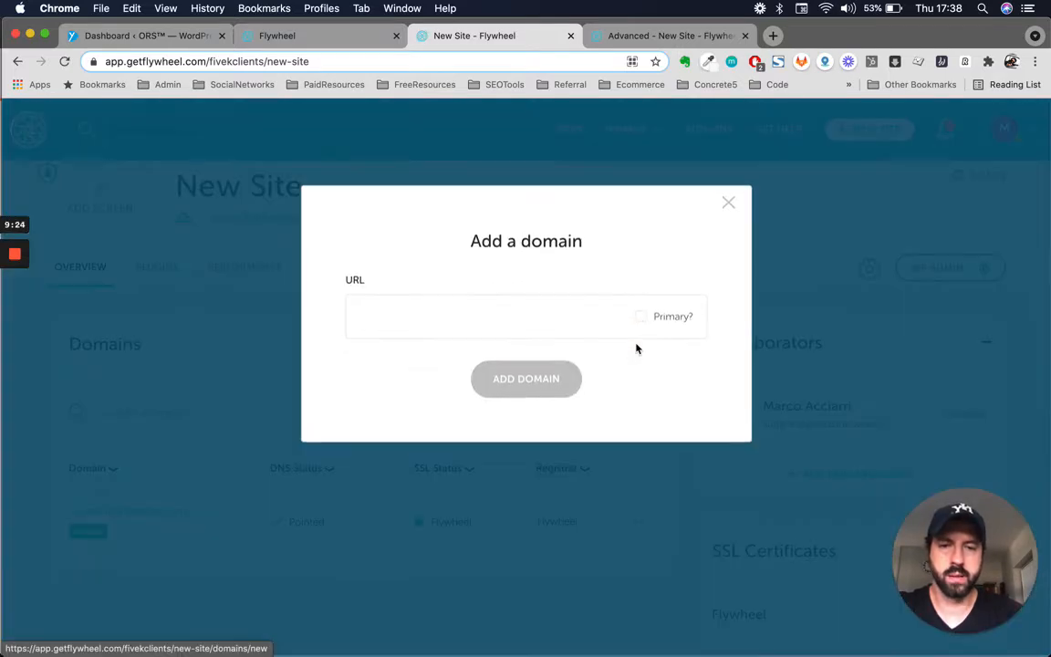
left_click(554, 321)
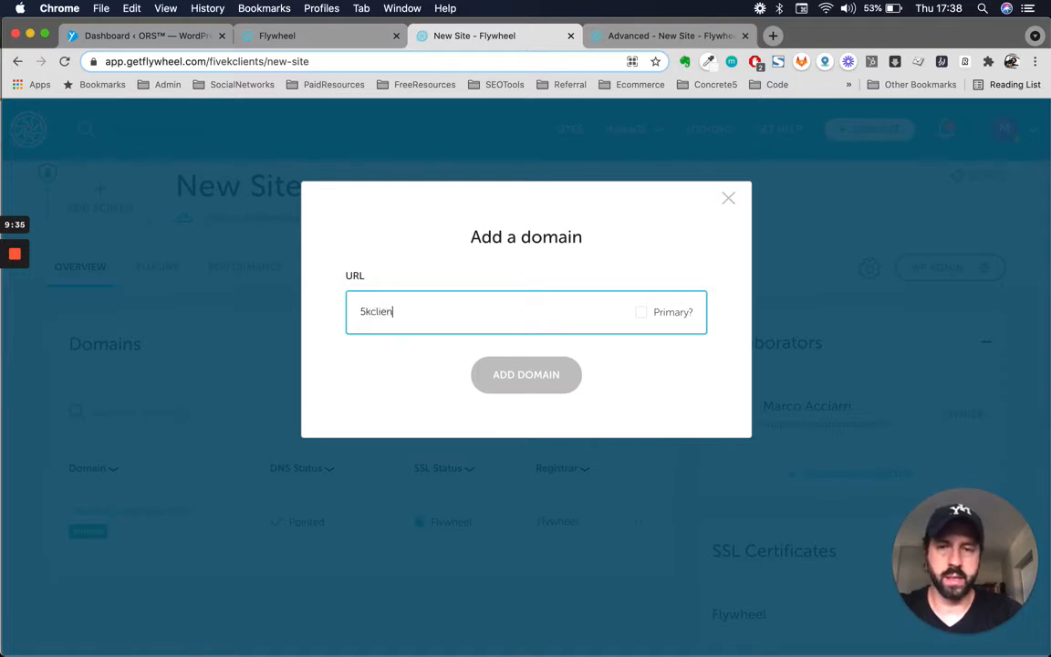
type("om")
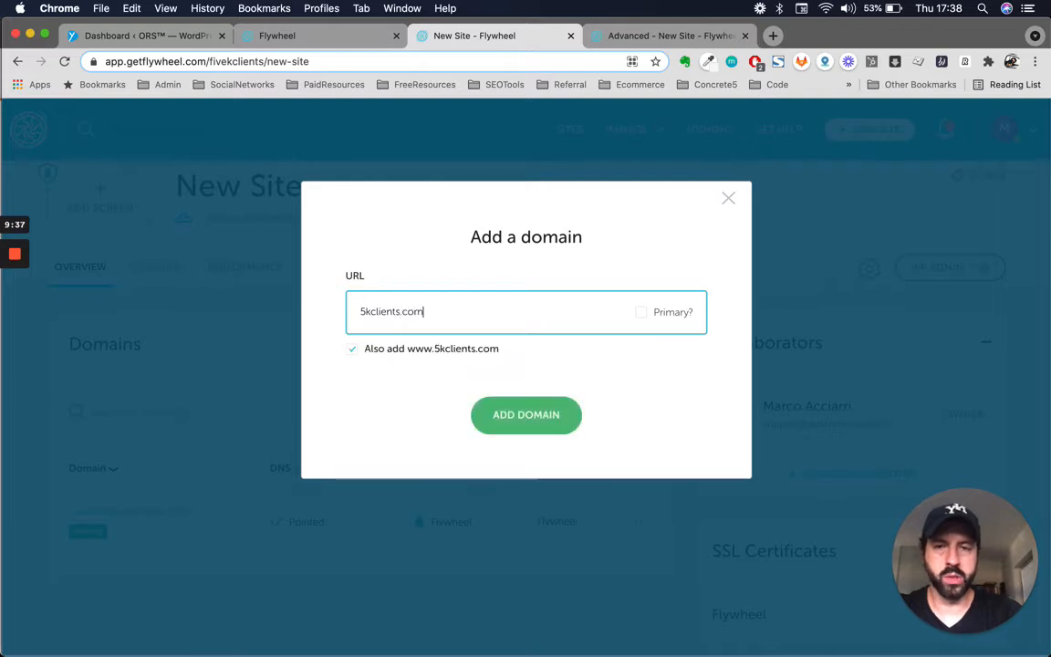
left_click_drag(420, 312, 369, 320)
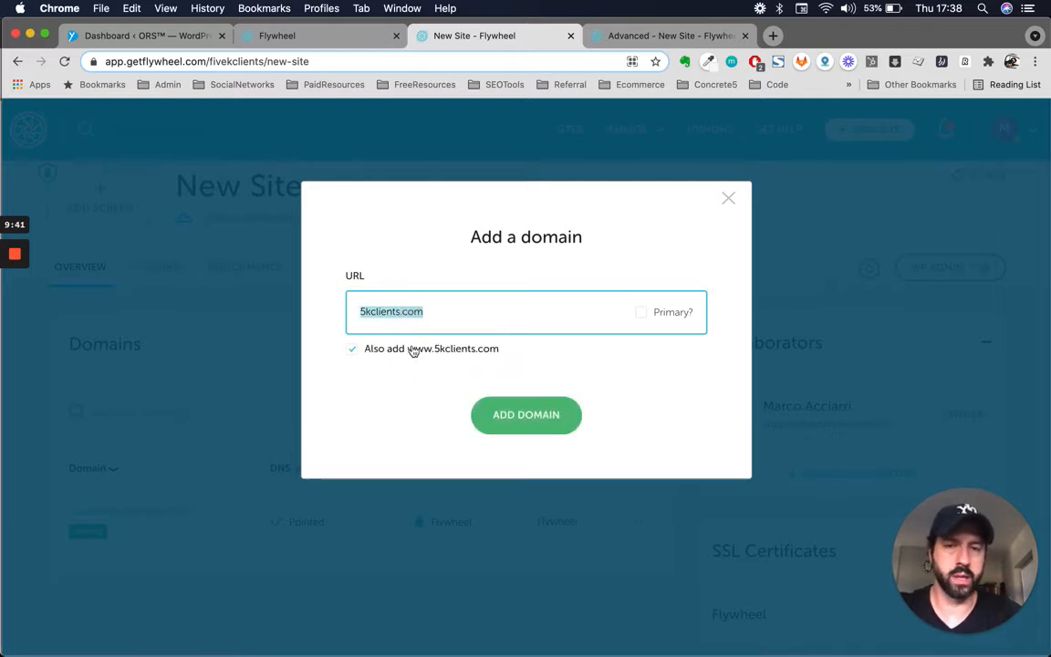
left_click(449, 315)
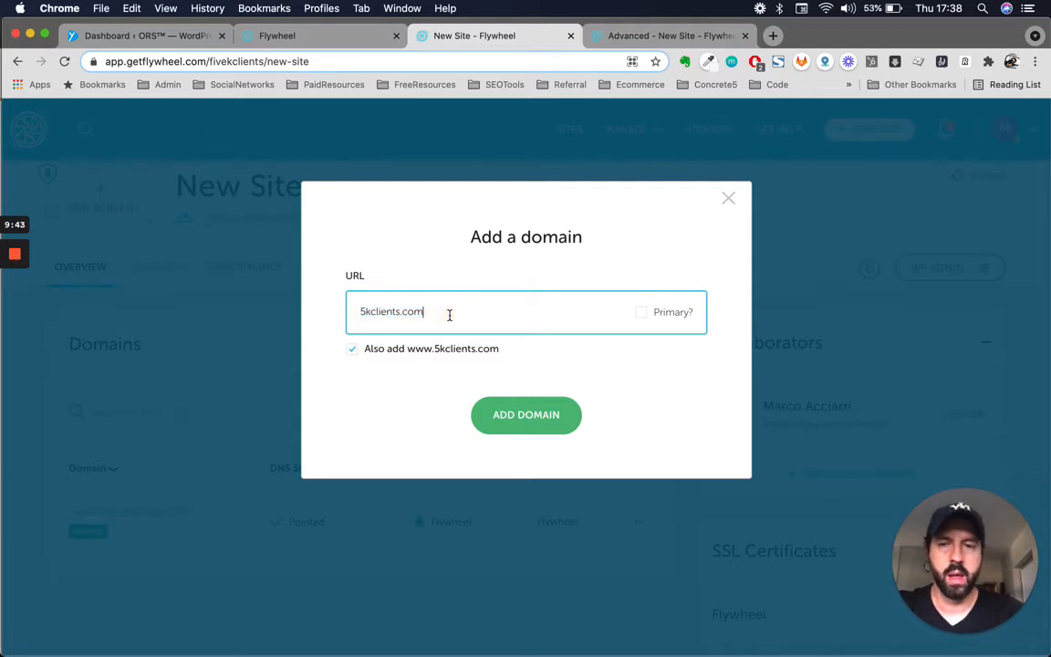
triple_click(383, 317)
left_click(487, 323)
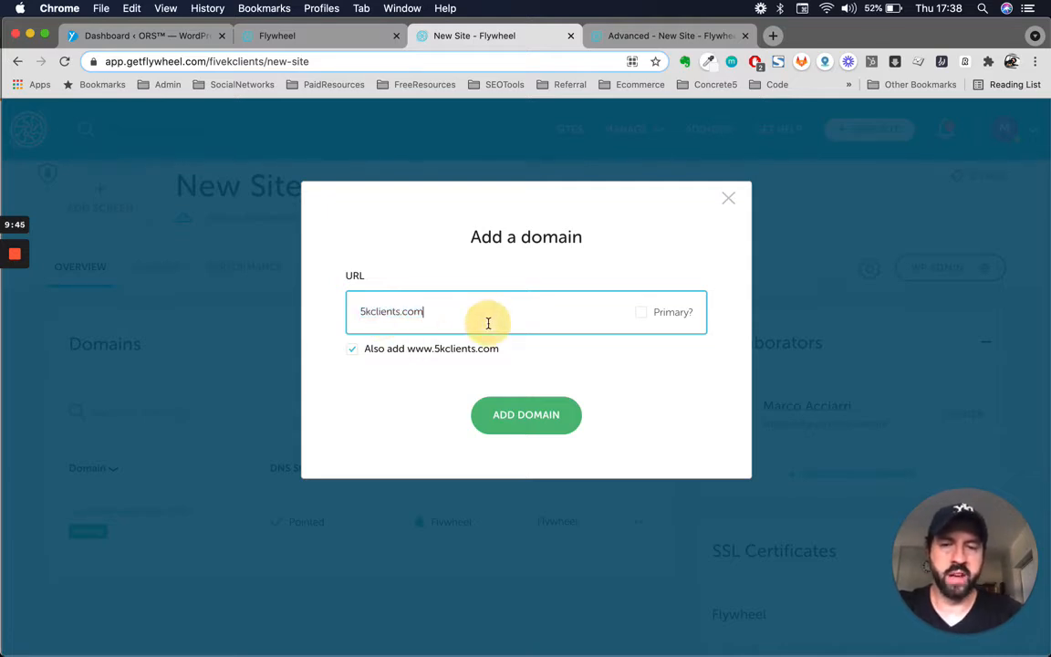
double_click(427, 312)
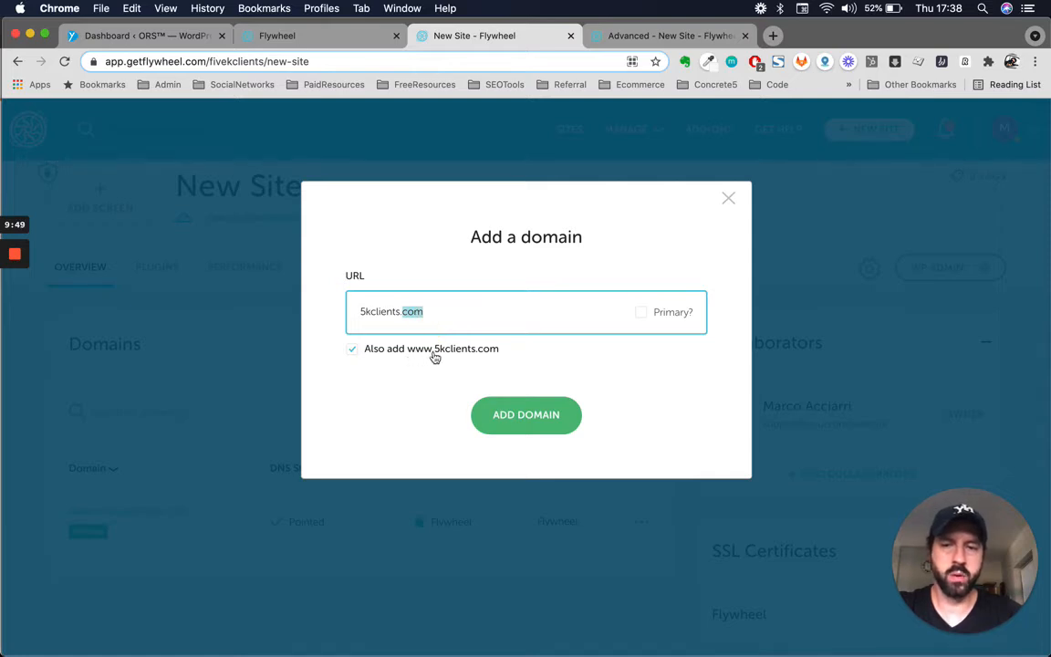
double_click(369, 313)
triple_click(458, 311)
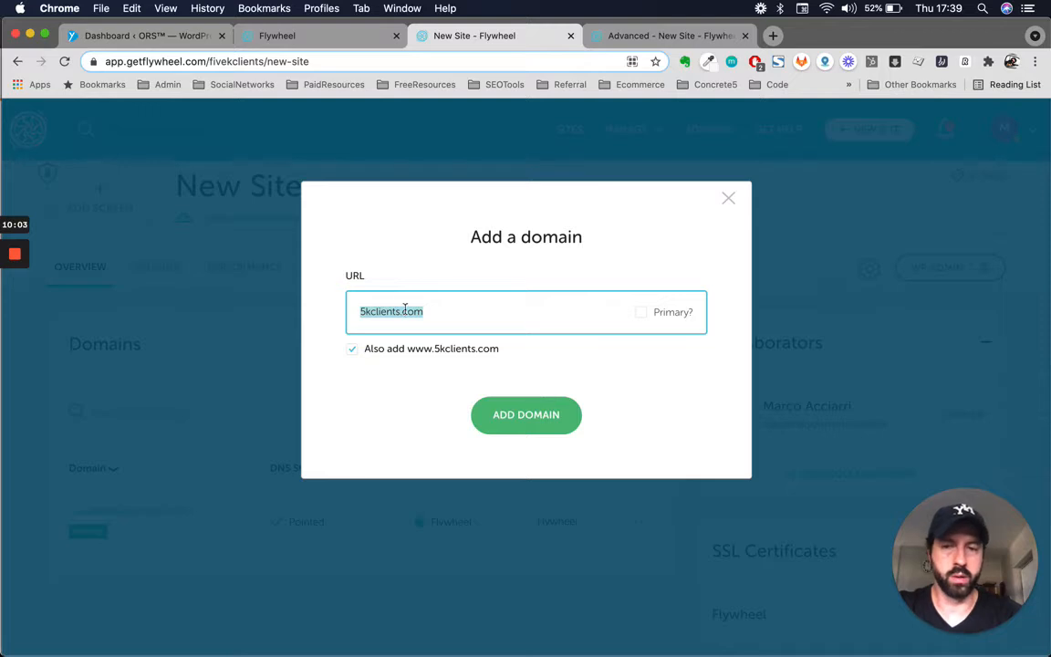
left_click(452, 310)
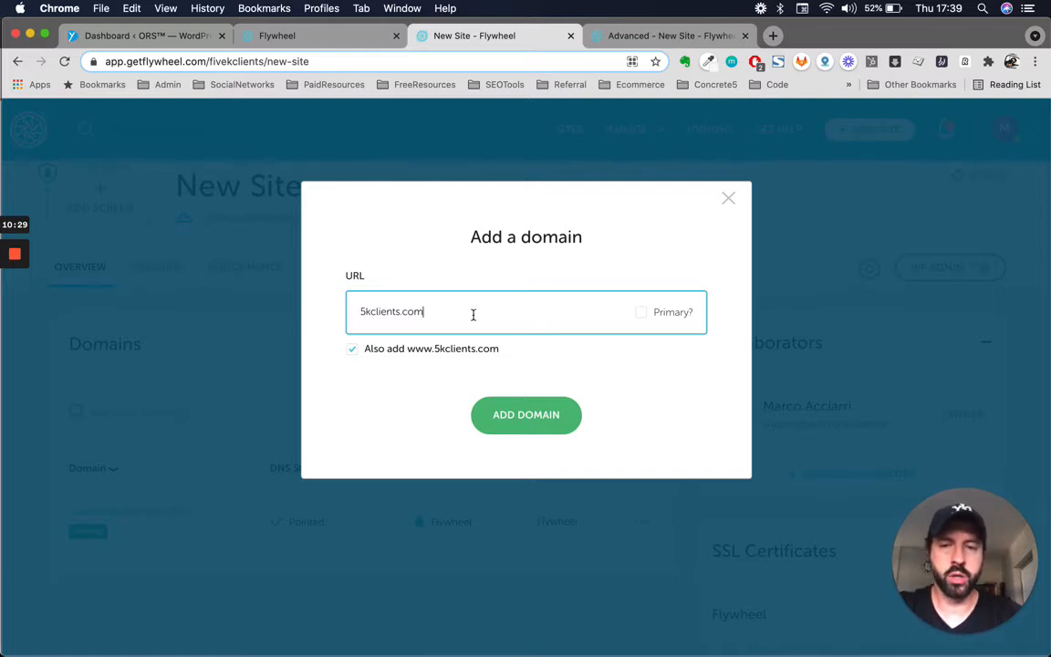
left_click(360, 311)
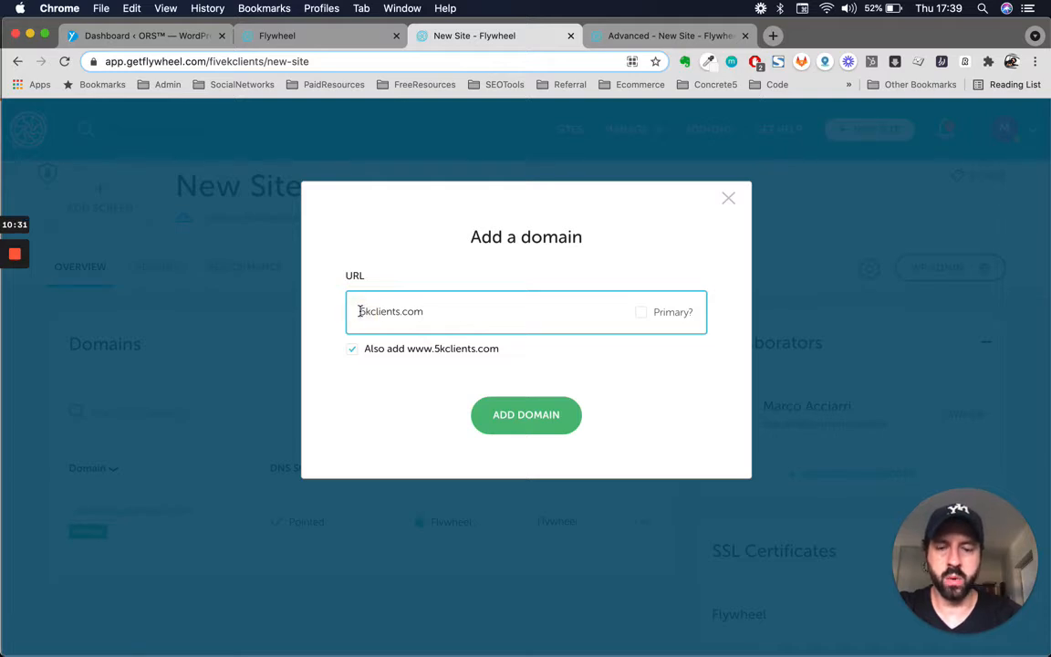
type("www.")
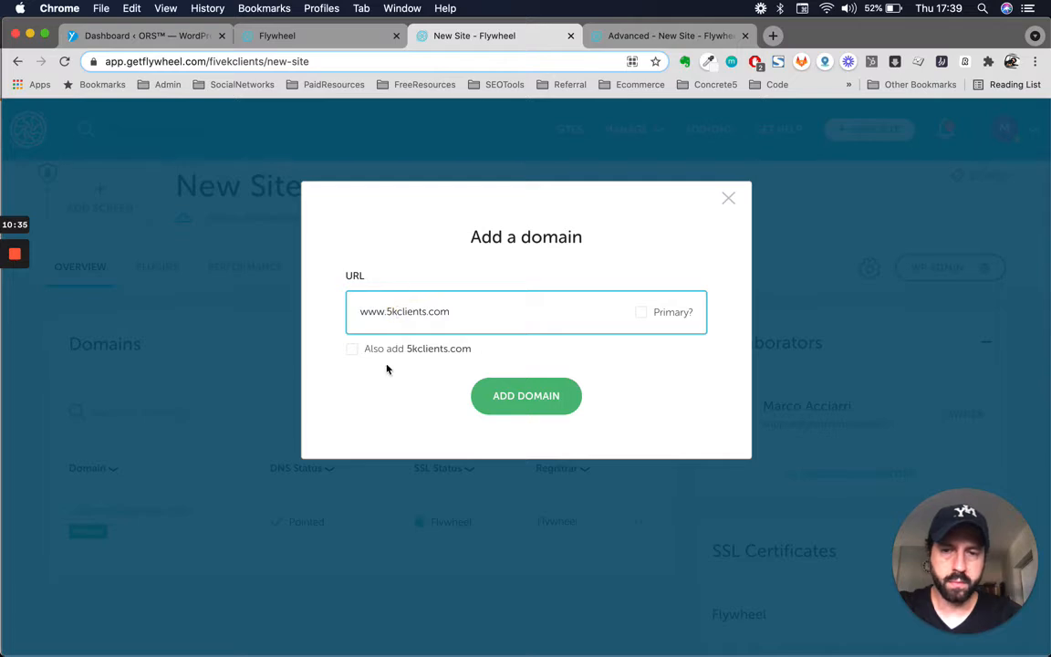
left_click(353, 352)
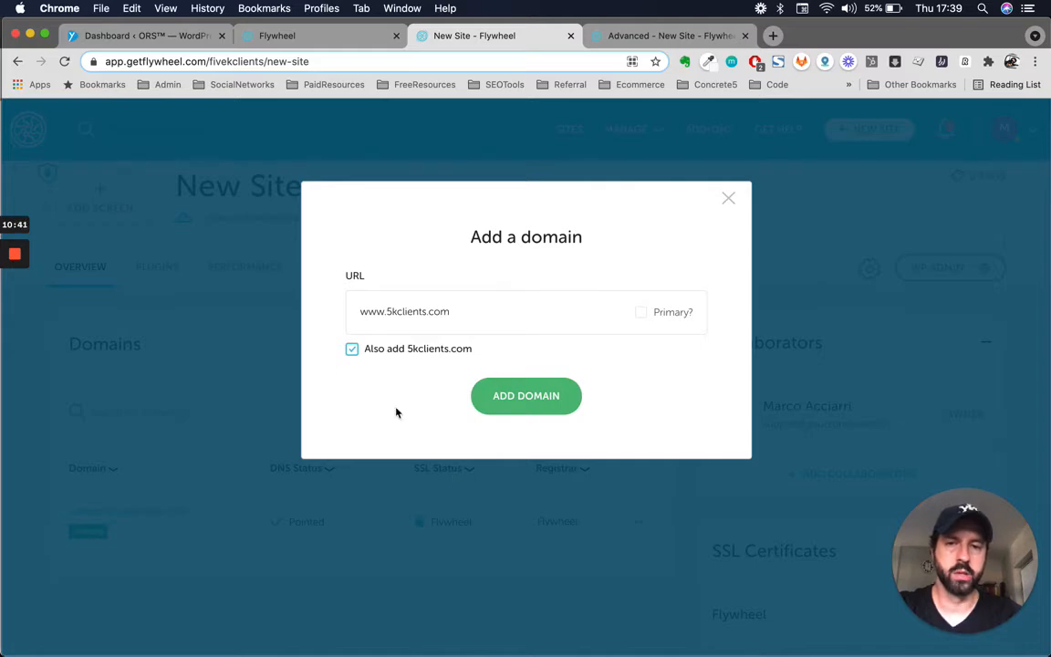
triple_click(480, 317)
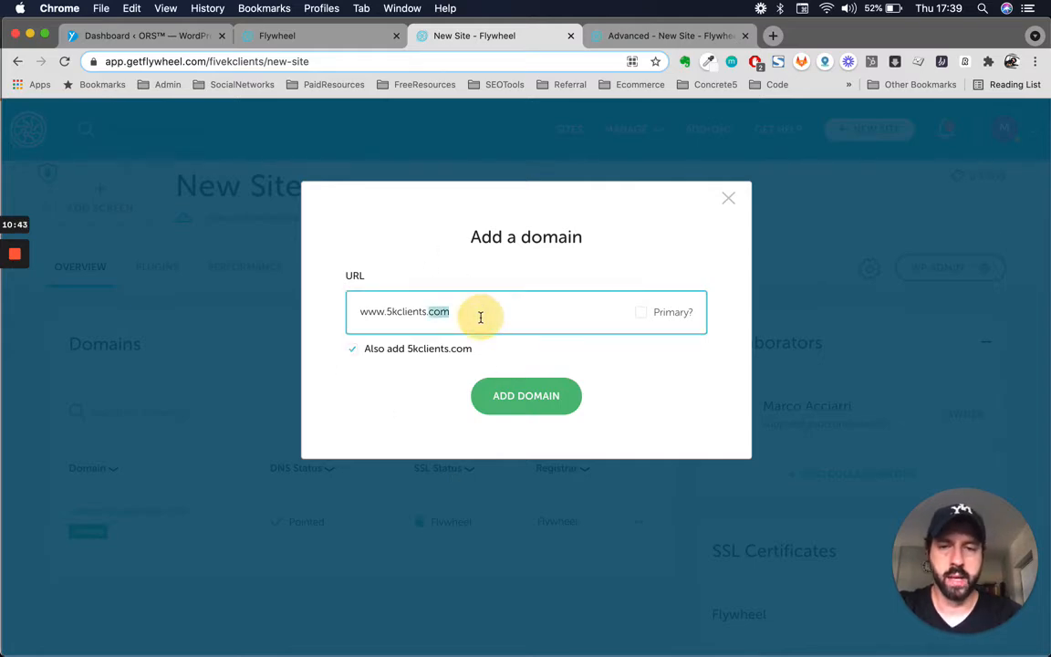
key("ctrl+Up")
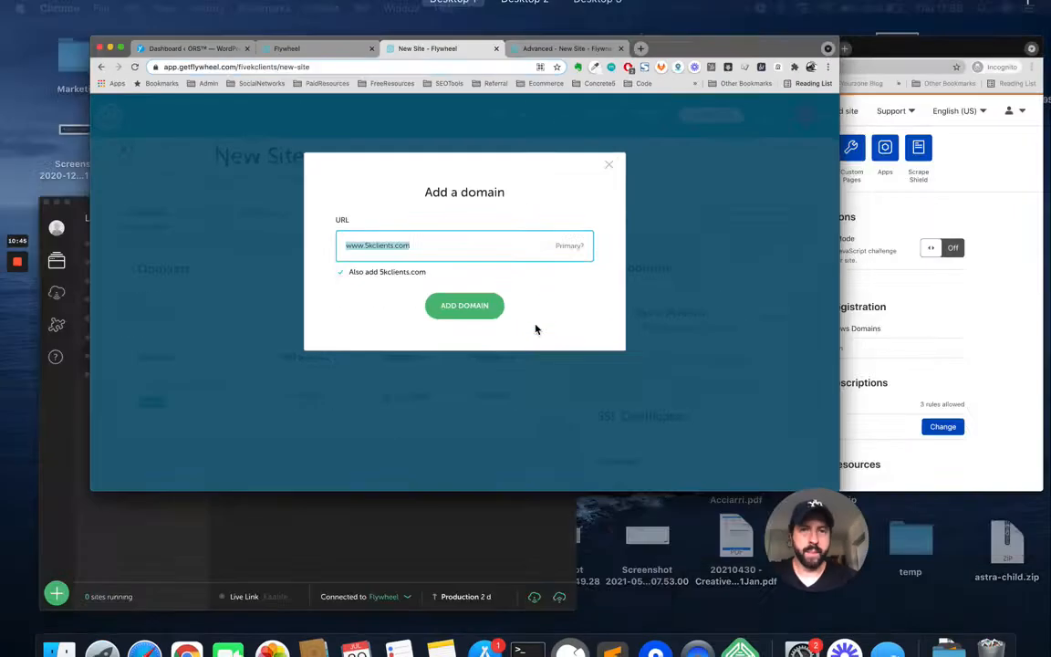
left_click(699, 176)
key("ctrl+Tab")
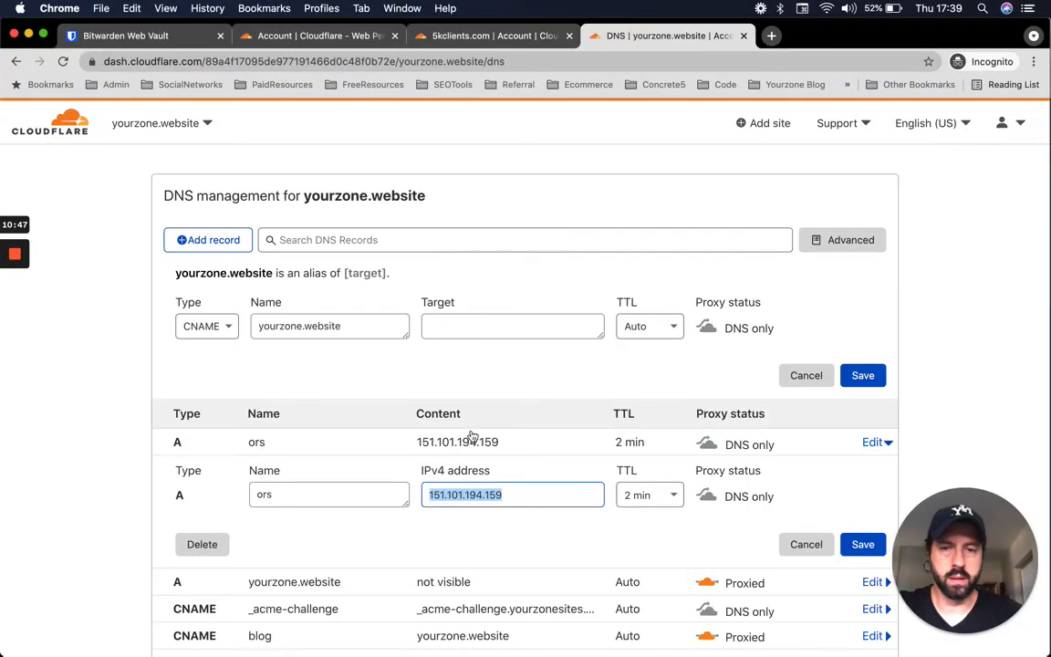
key("ctrl+Up")
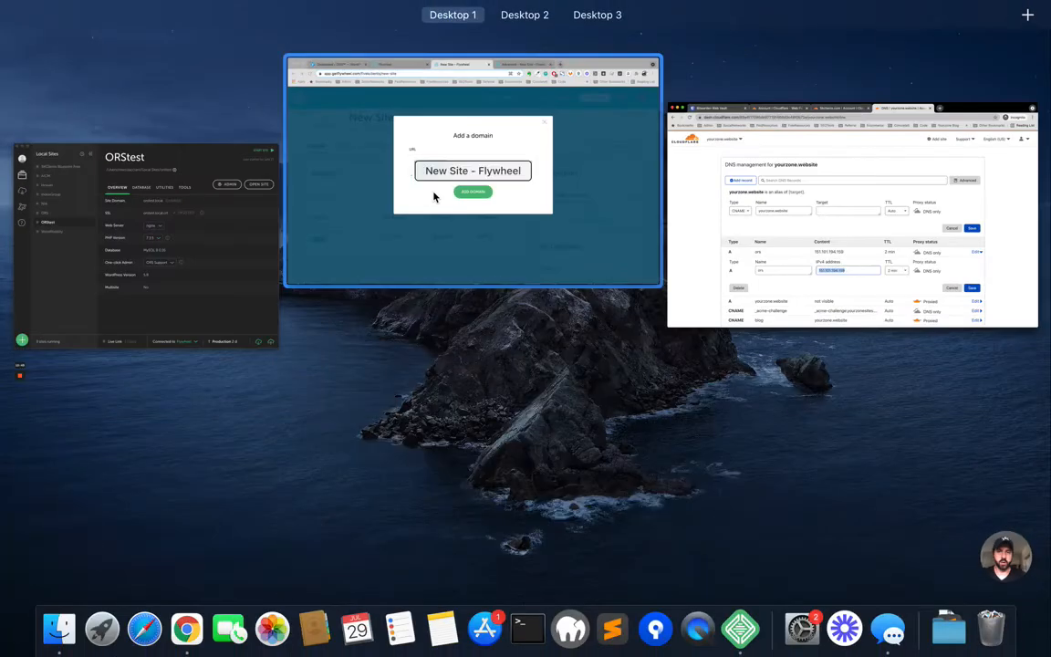
left_click(434, 194)
- Add ors.yourzone.website as the primary domain, with 'Also add www' unticked
type("or")
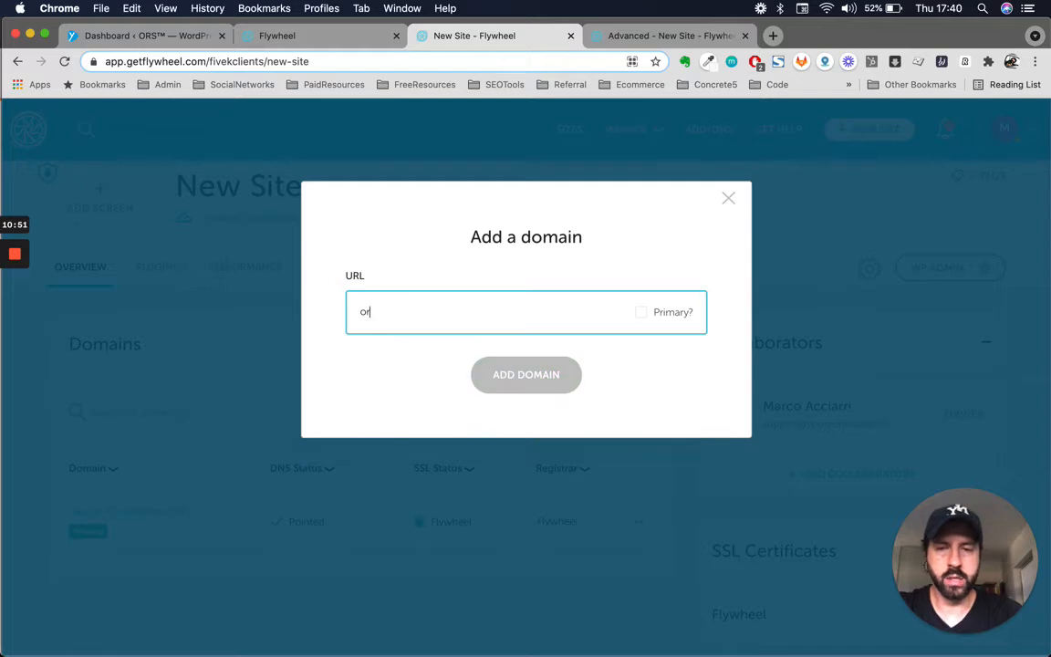
type("s.your")
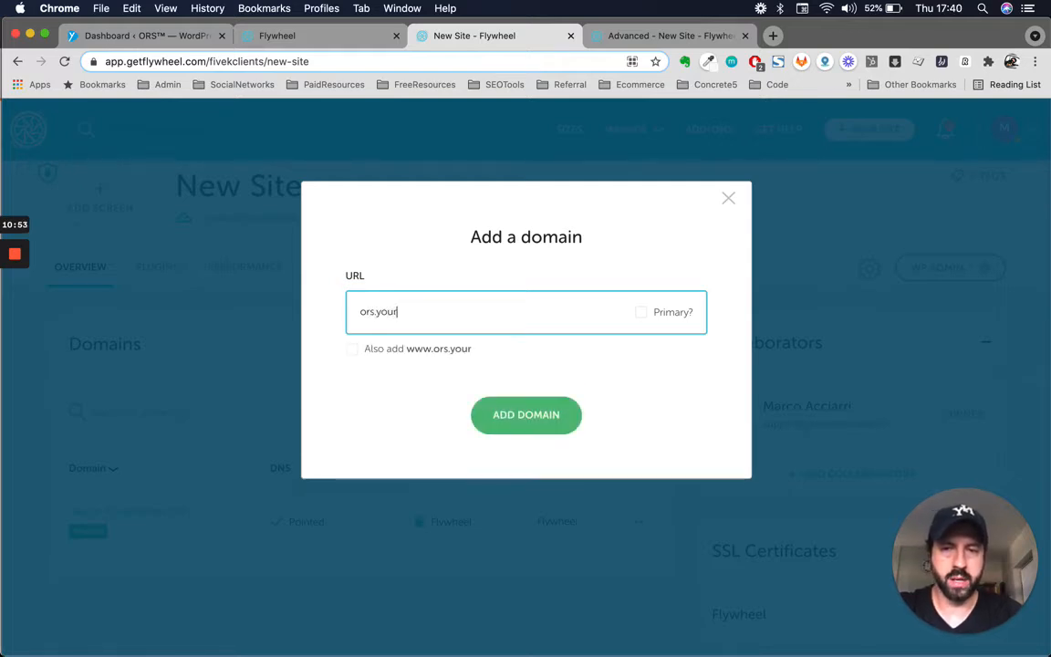
type("zone.w")
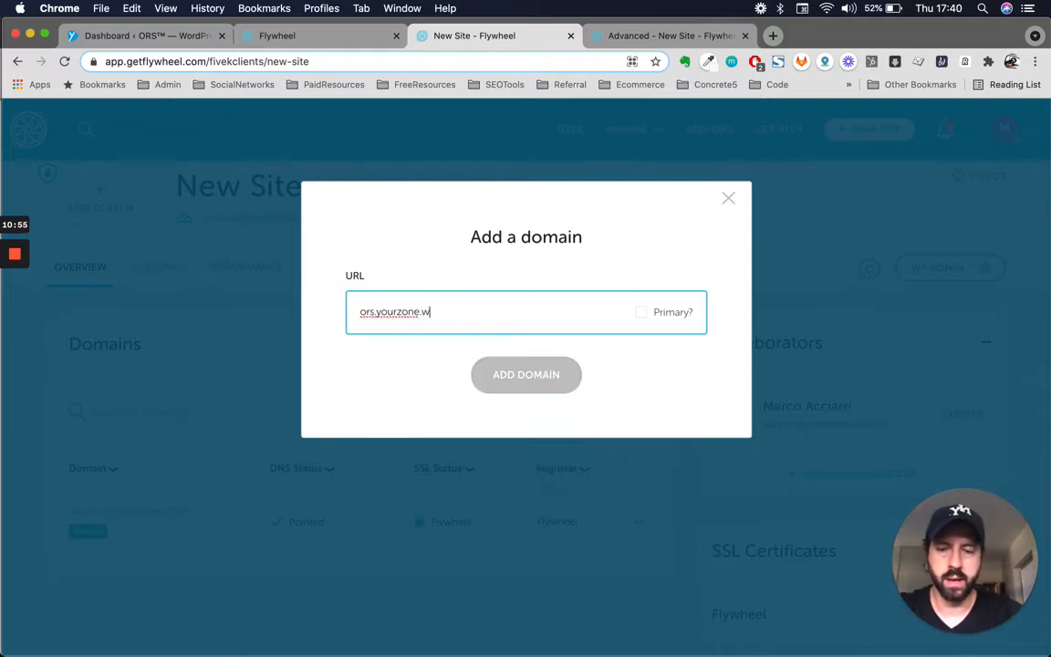
type("ebsite")
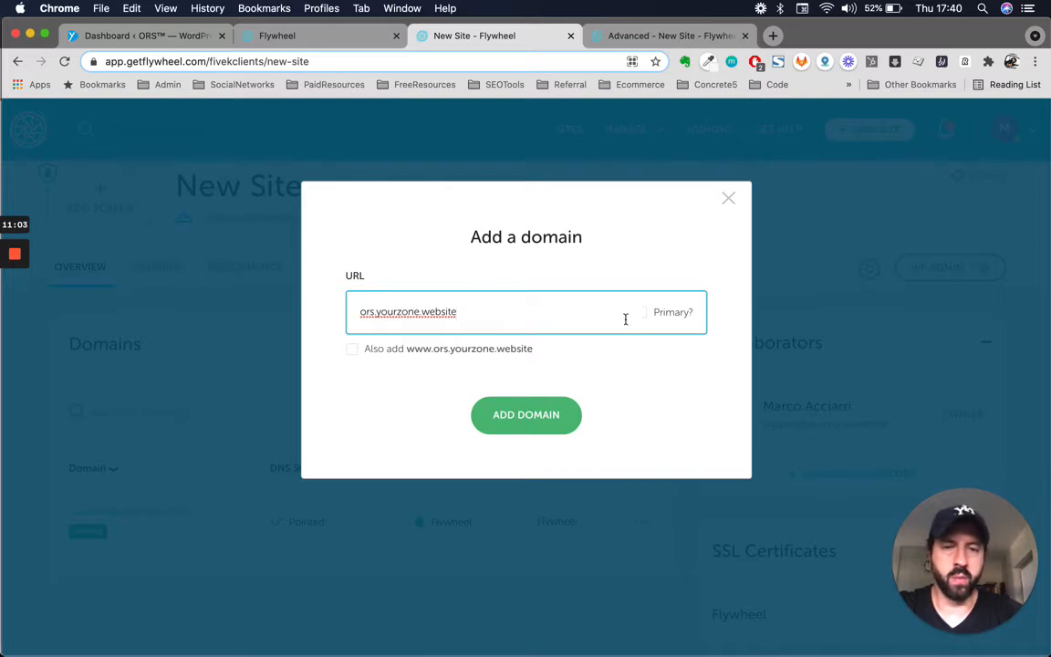
double_click(499, 315)
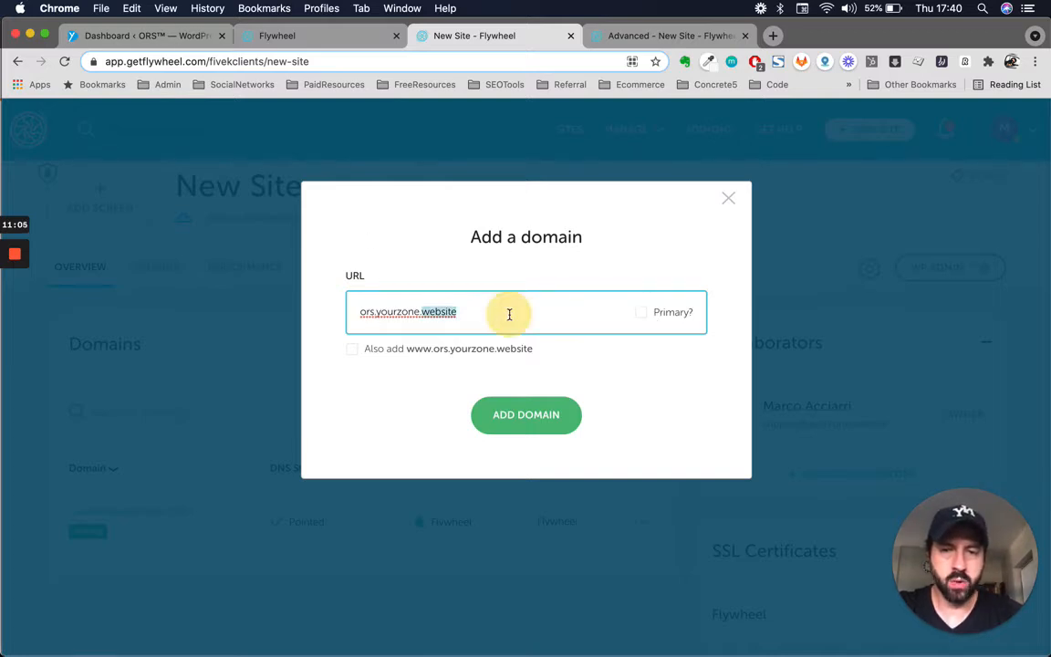
left_click(641, 312)
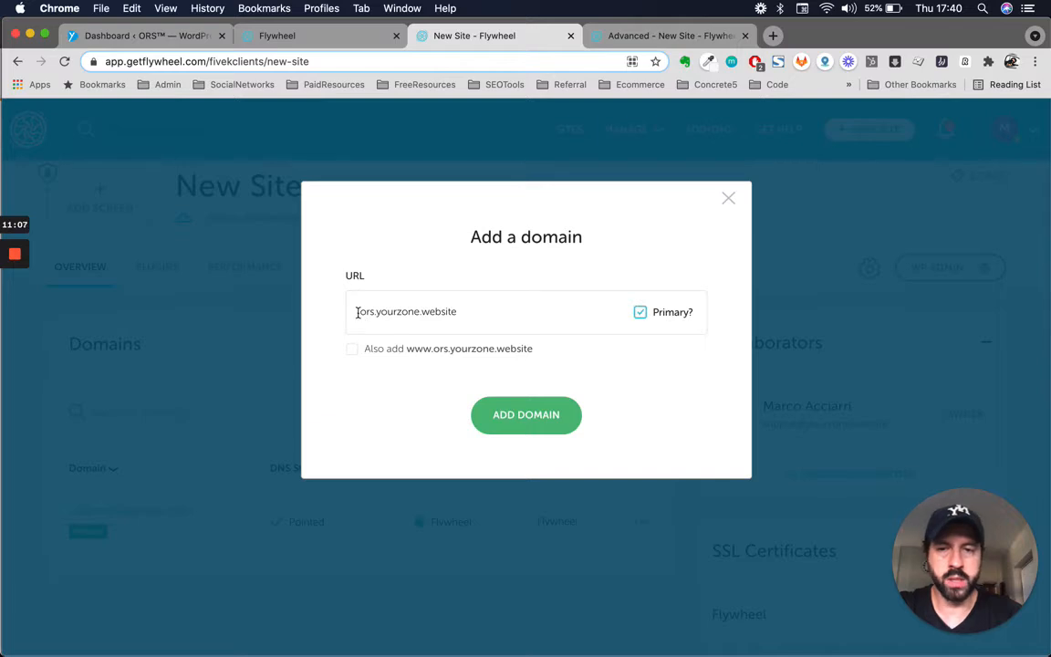
left_click_drag(357, 313, 461, 312)
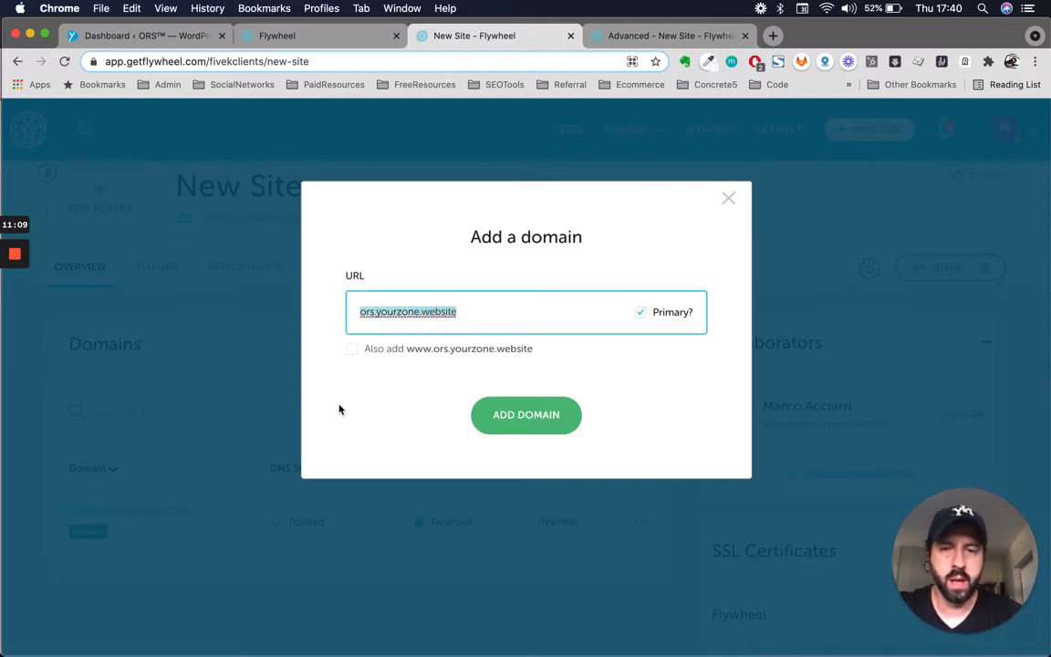
left_click(353, 353)
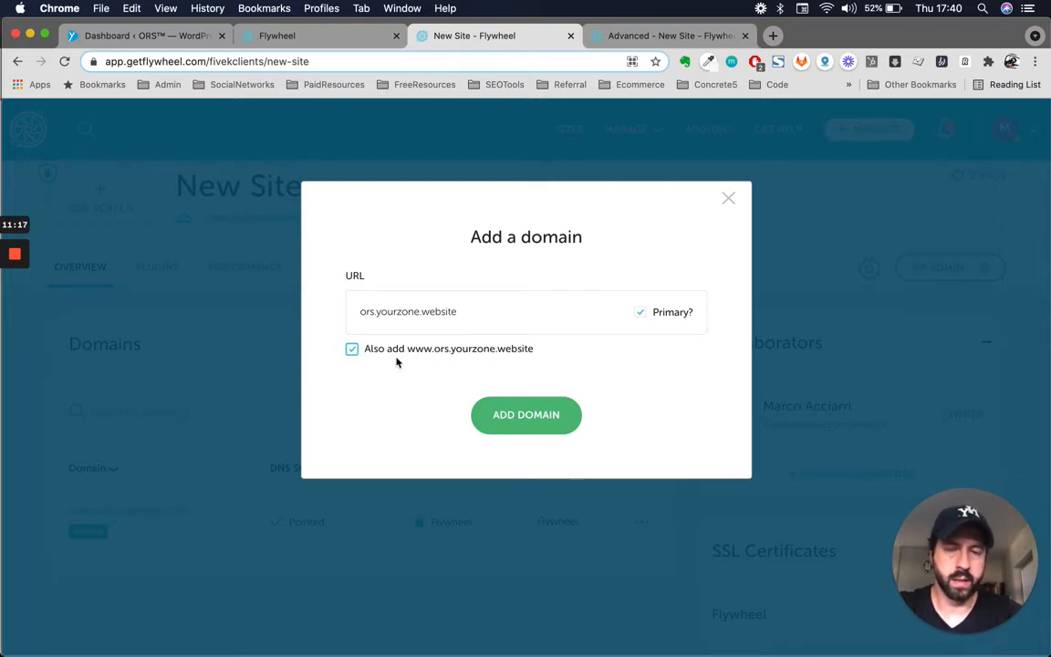
left_click(351, 351)
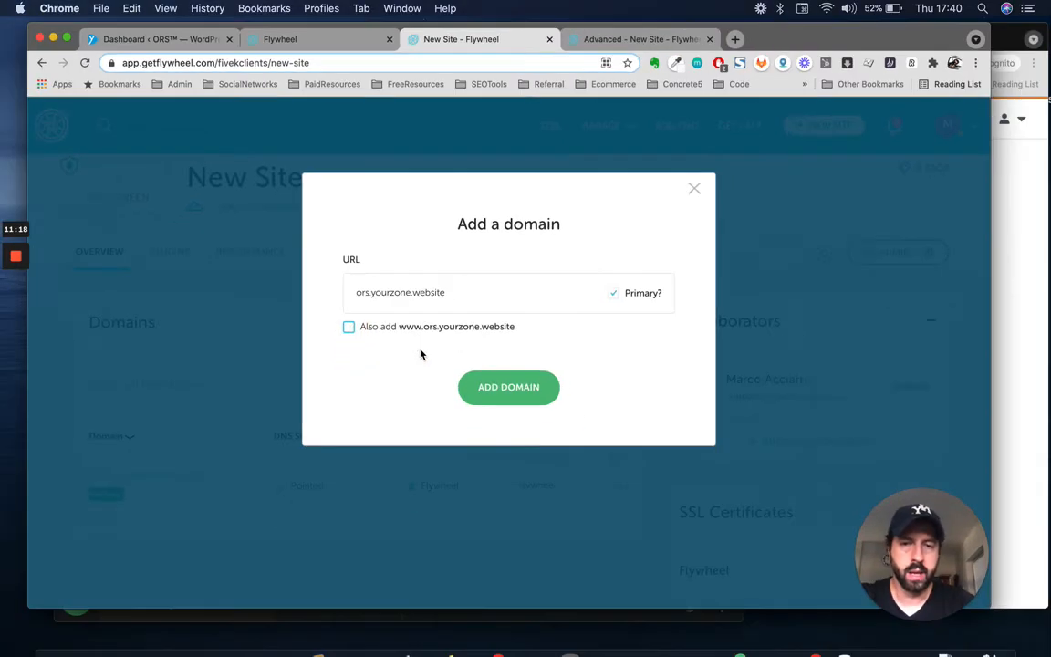
key("ctrl+Up")
left_click(793, 185)
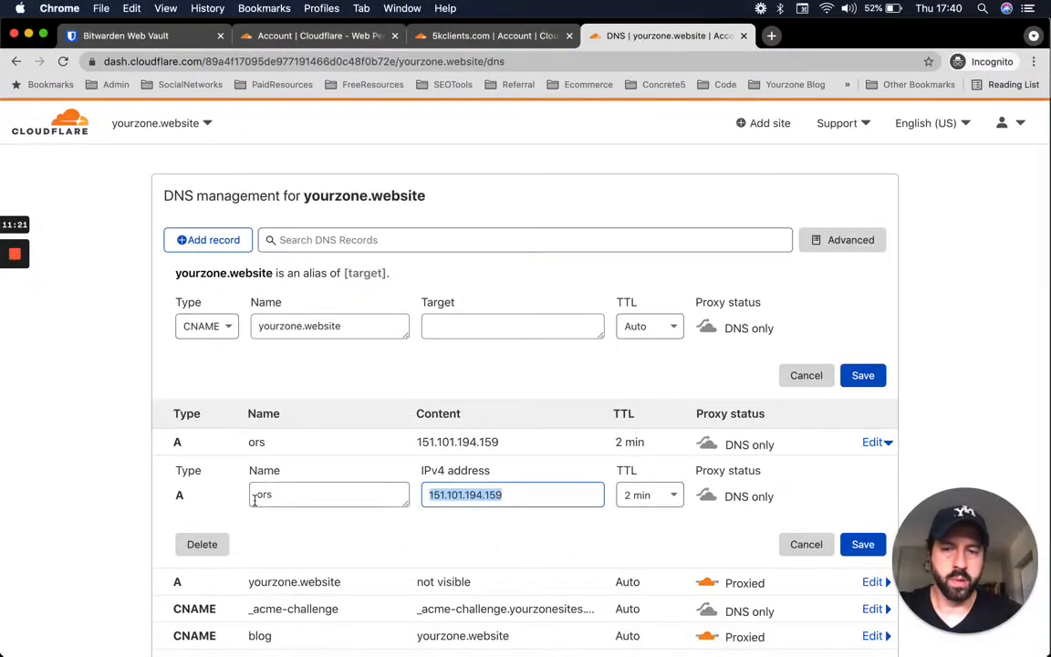
key("ctrl+Up")
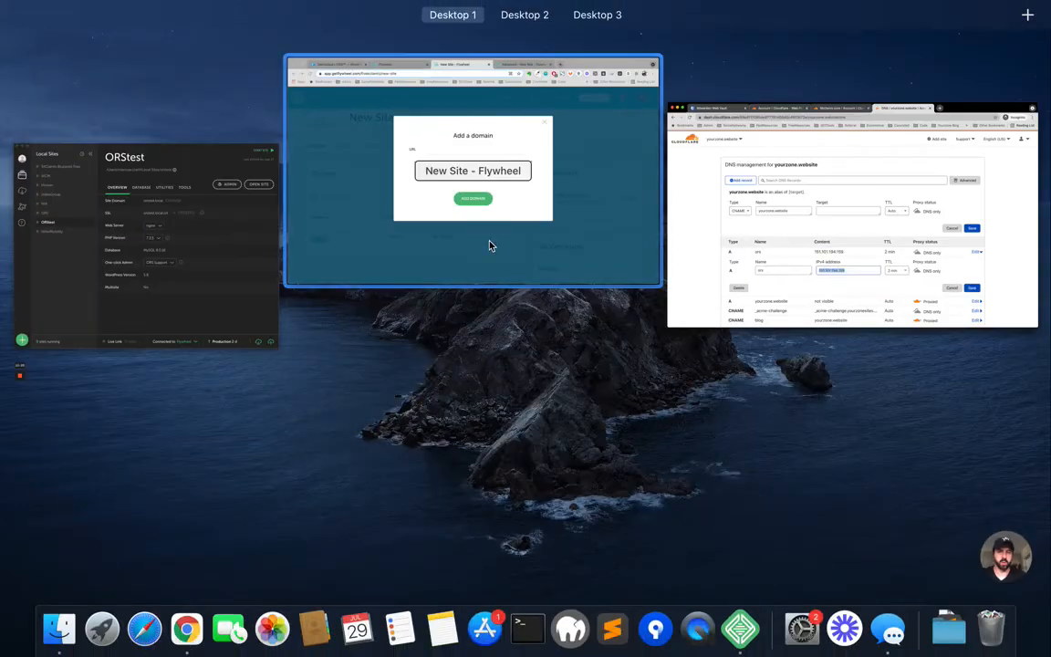
left_click(488, 244)
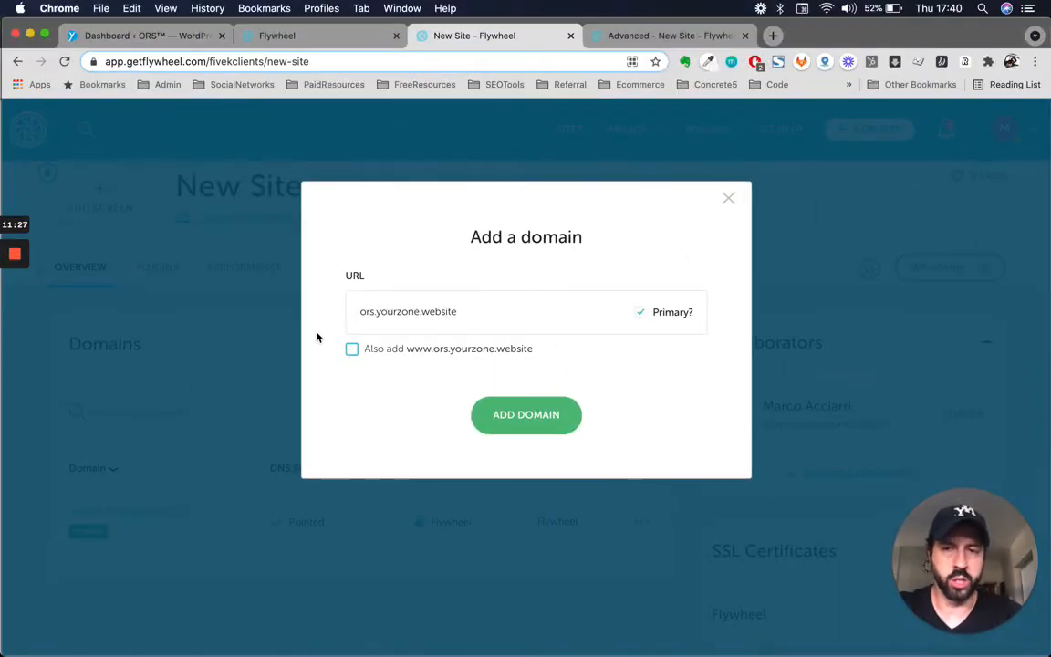
left_click(503, 410)
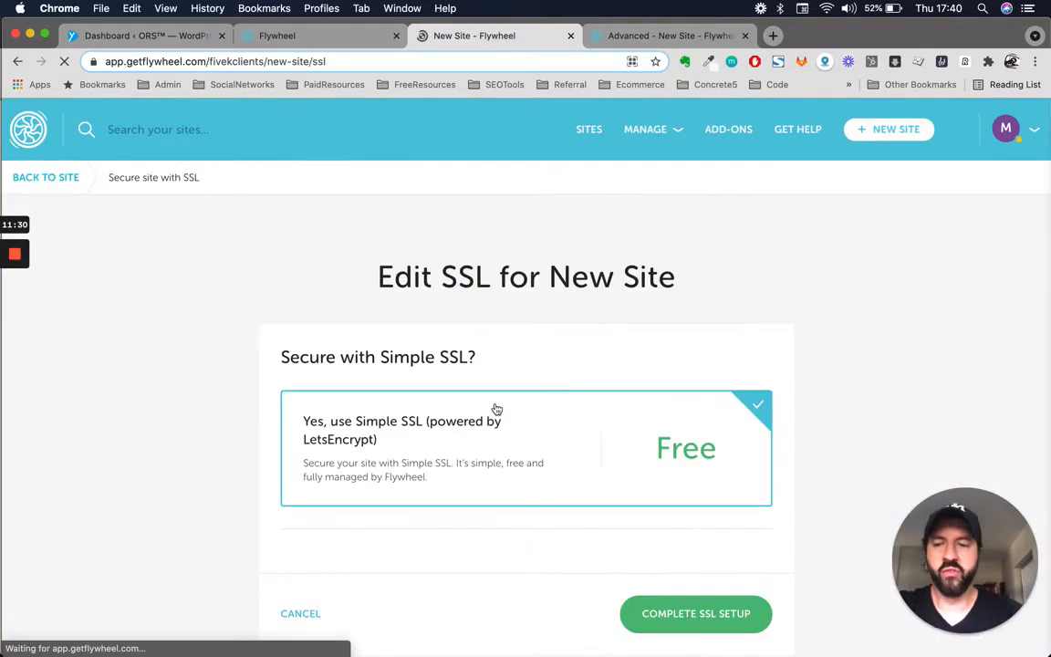
- Keep 'Yes, use Simple SSL' with ors.yourzone.website ticked and complete the SSL setup
scroll(497, 409, "down", 2)
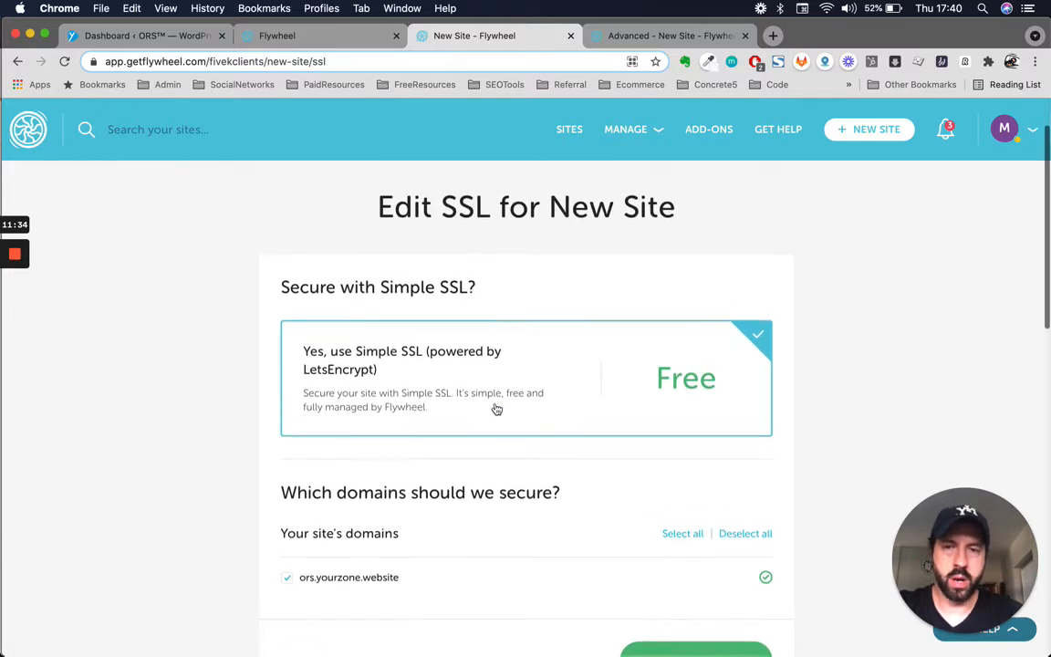
scroll(497, 409, "up", 1)
scroll(456, 401, "down", 3)
scroll(439, 399, "up", 3)
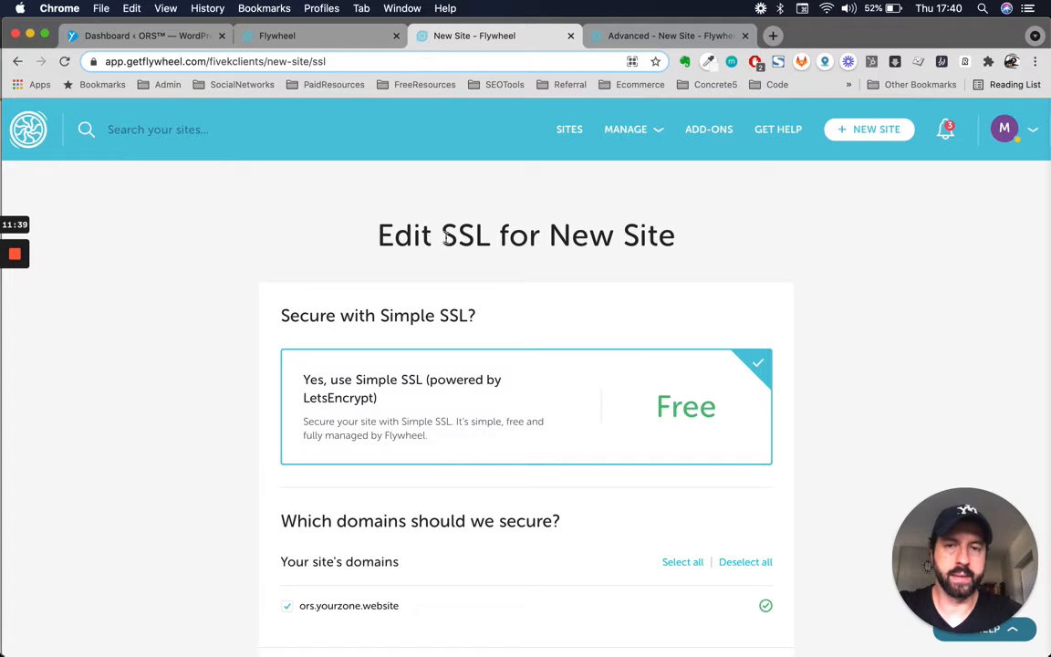
scroll(479, 236, "down", 1)
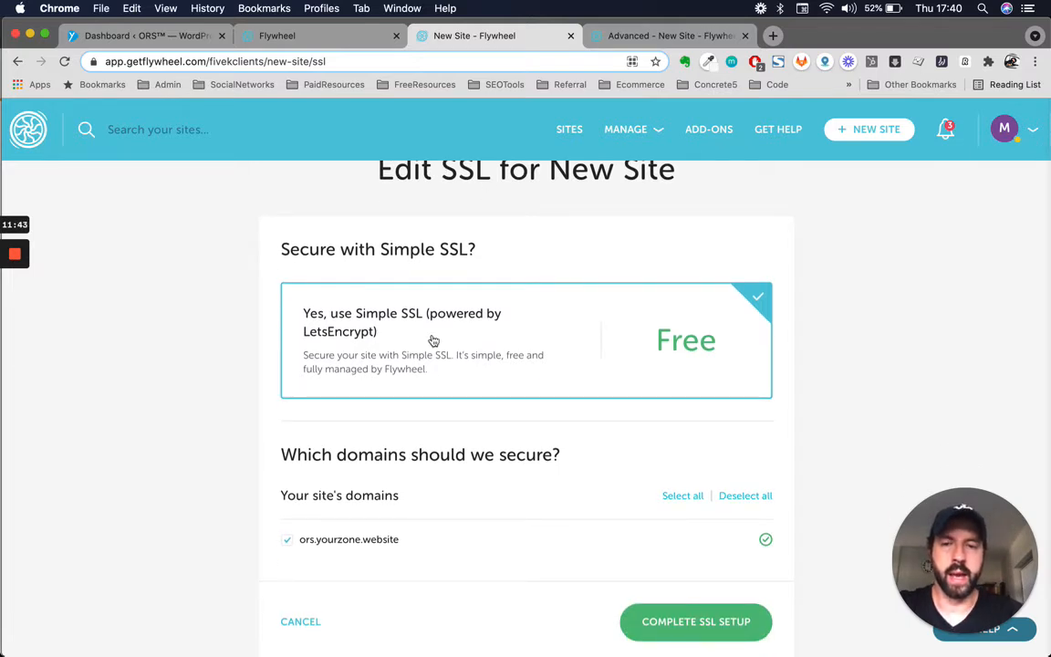
scroll(434, 341, "down", 1)
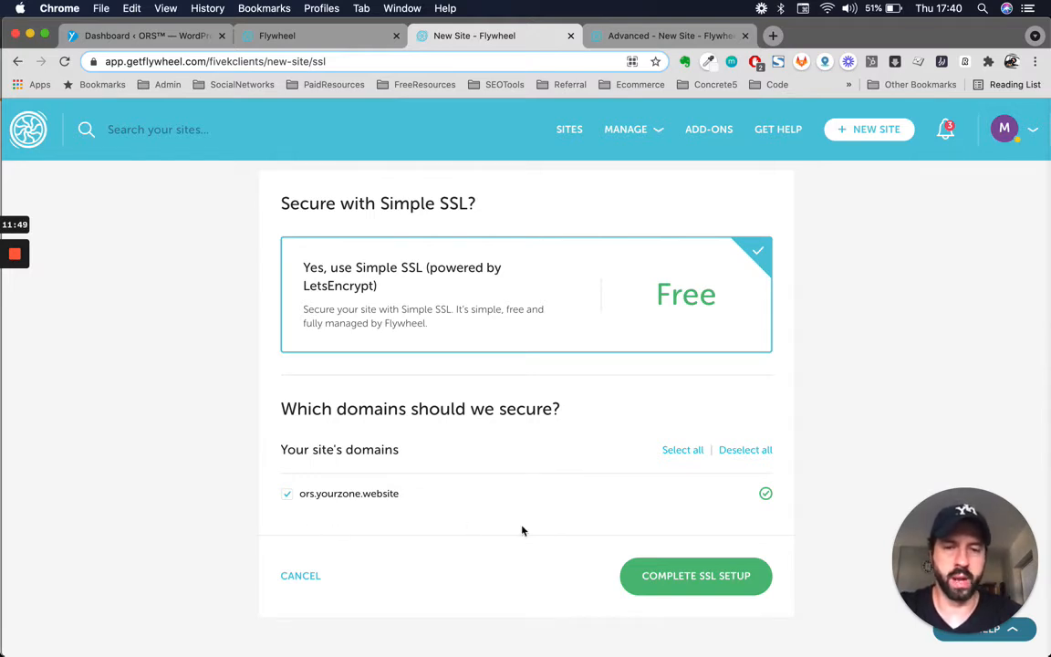
scroll(522, 530, "down", 1)
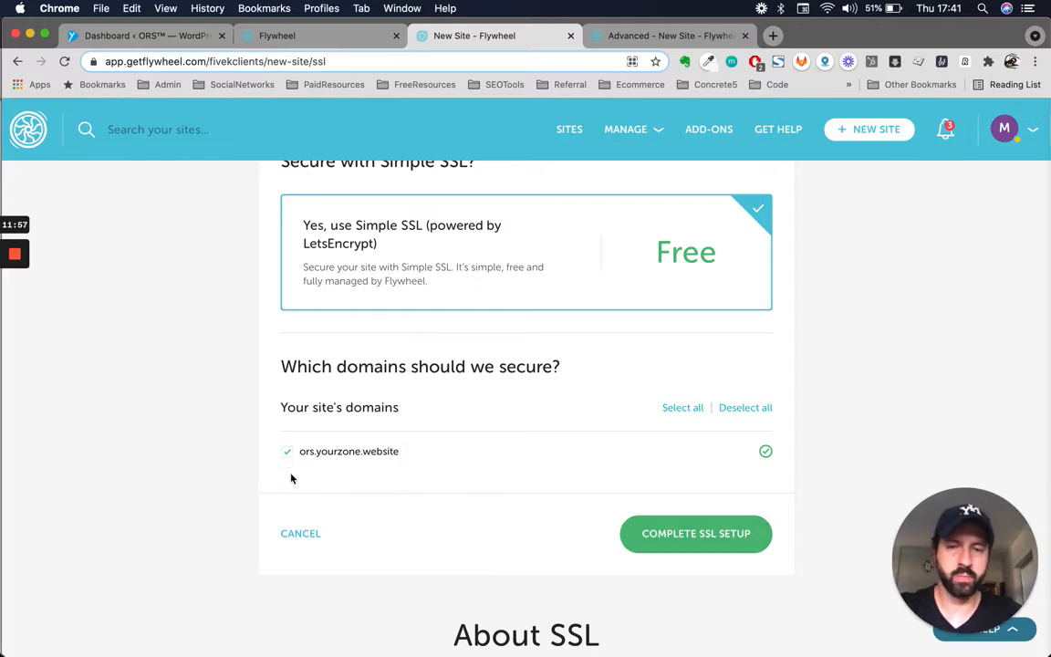
scroll(656, 481, "up", 1)
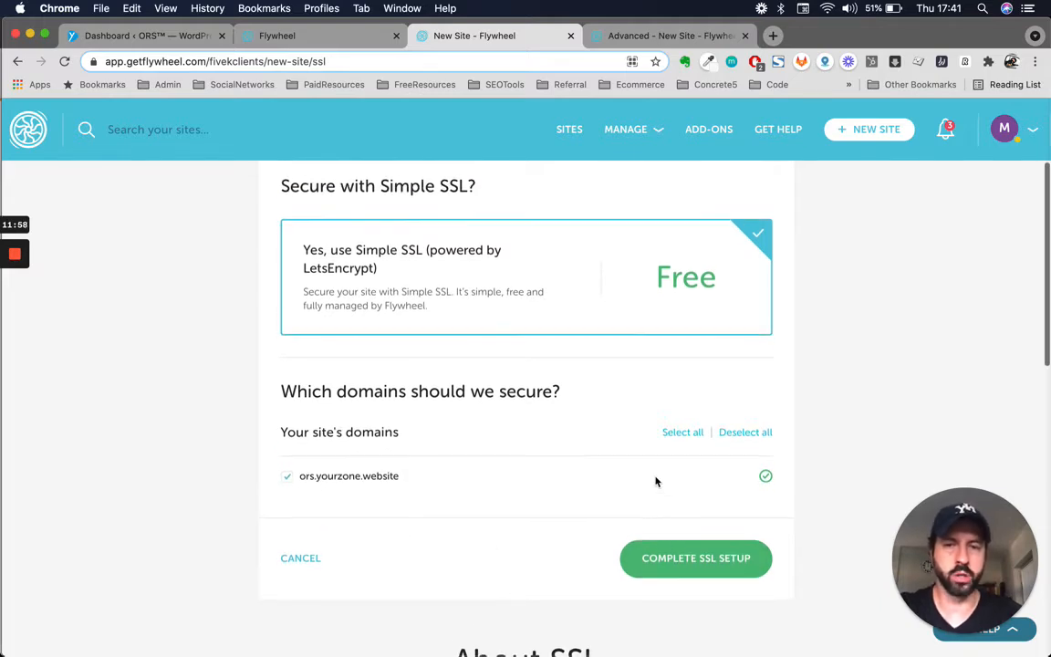
left_click(704, 561)
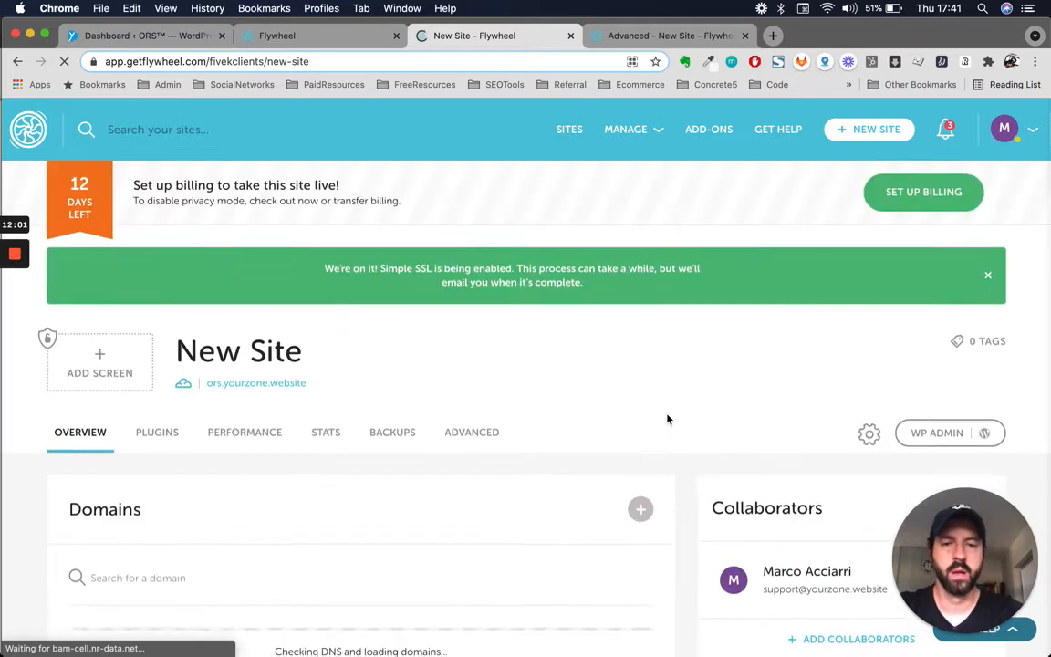
- Refresh the domain list, confirm ors.yourzone.website shows Simple SSL, and check its options menu
scroll(666, 418, "down", 3)
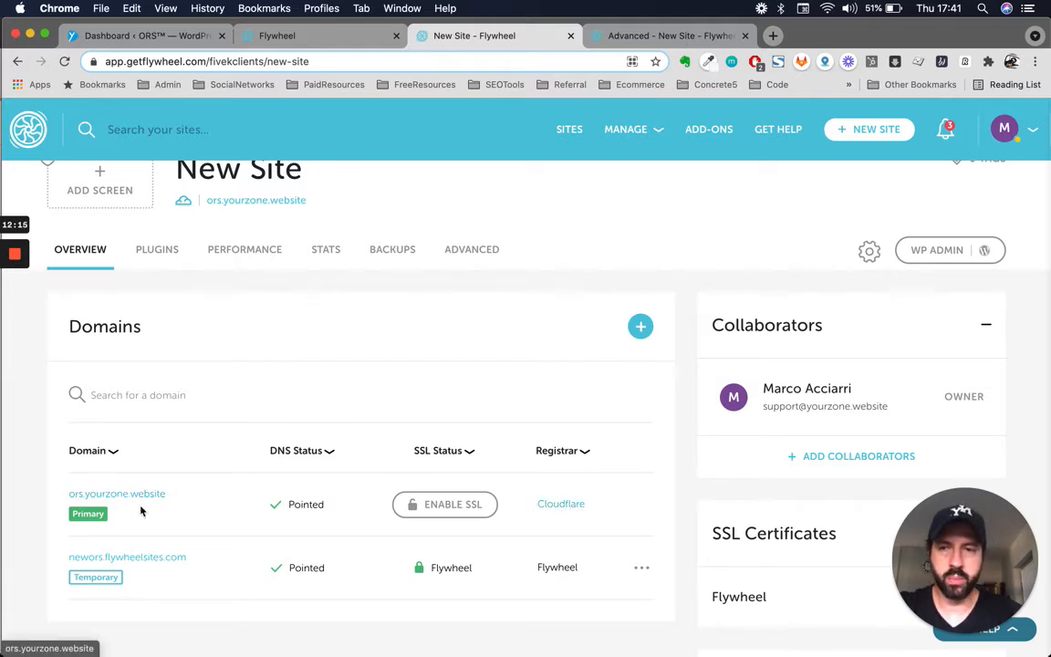
scroll(141, 511, "up", 1)
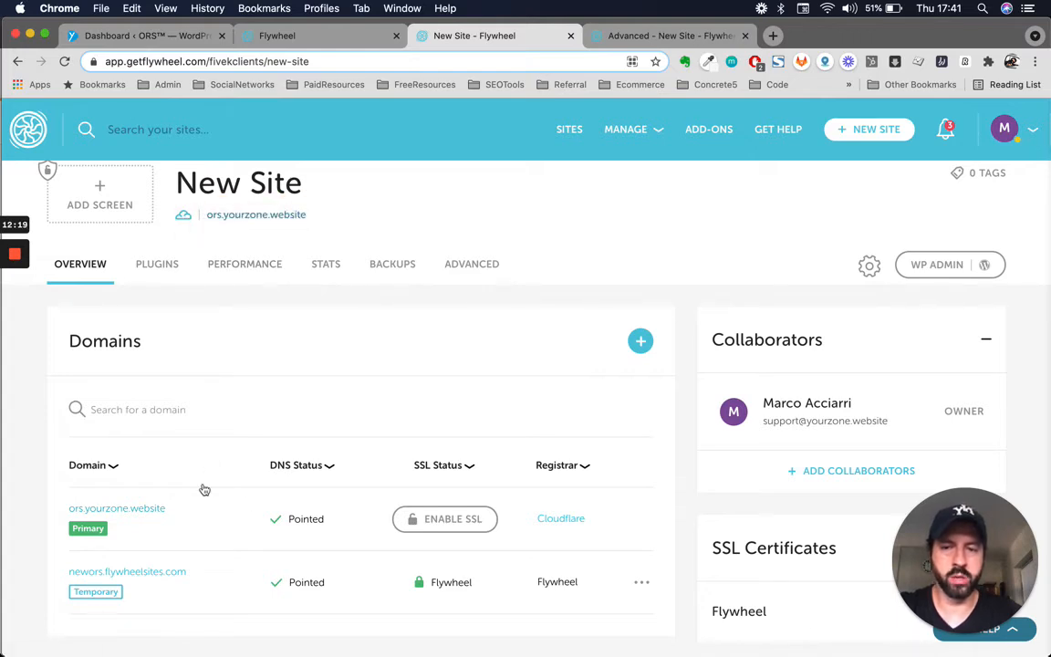
left_click(629, 464)
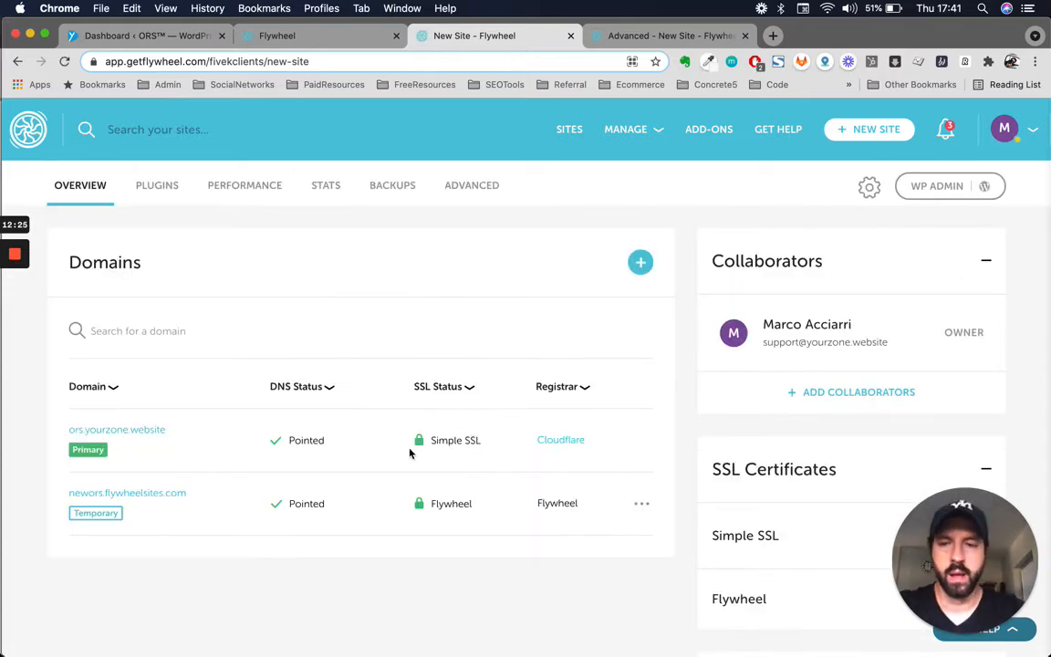
double_click(472, 441)
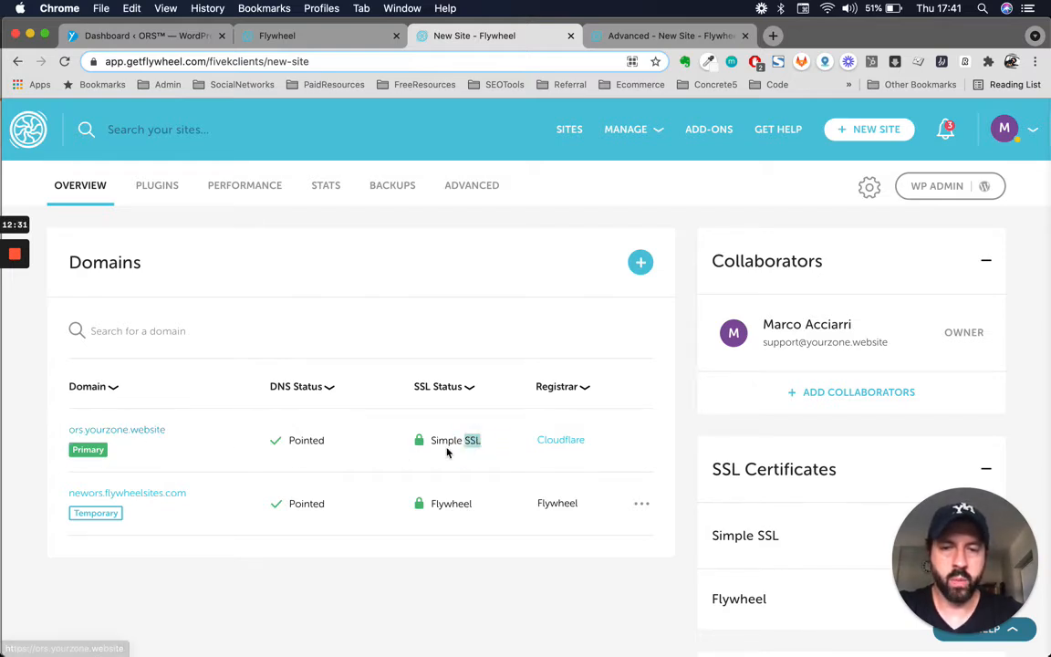
scroll(476, 441, "up", 3)
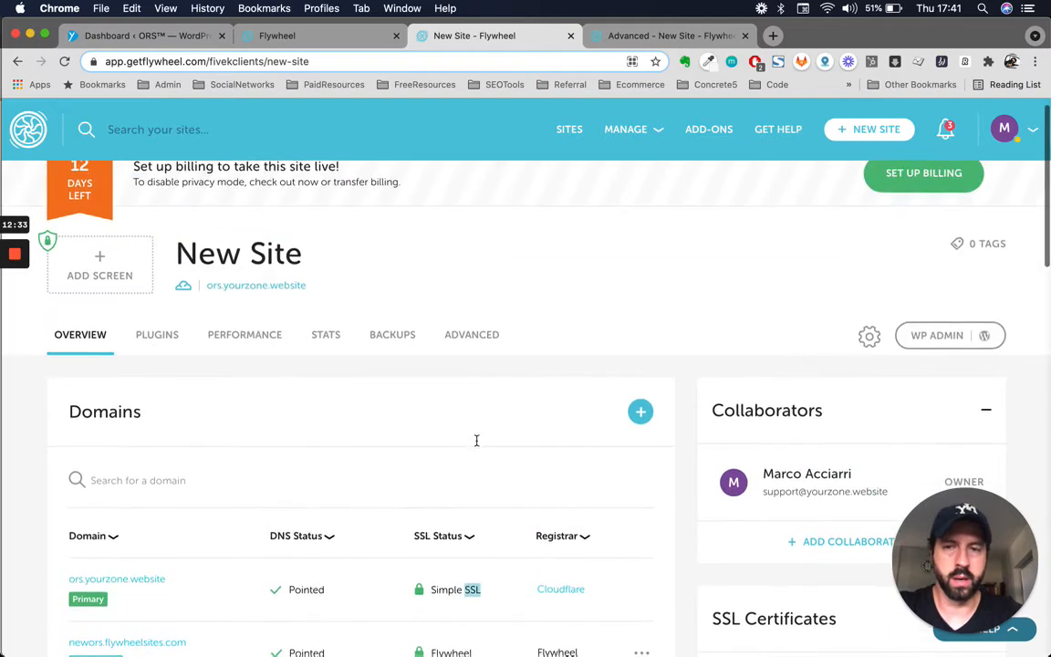
scroll(476, 441, "down", 2)
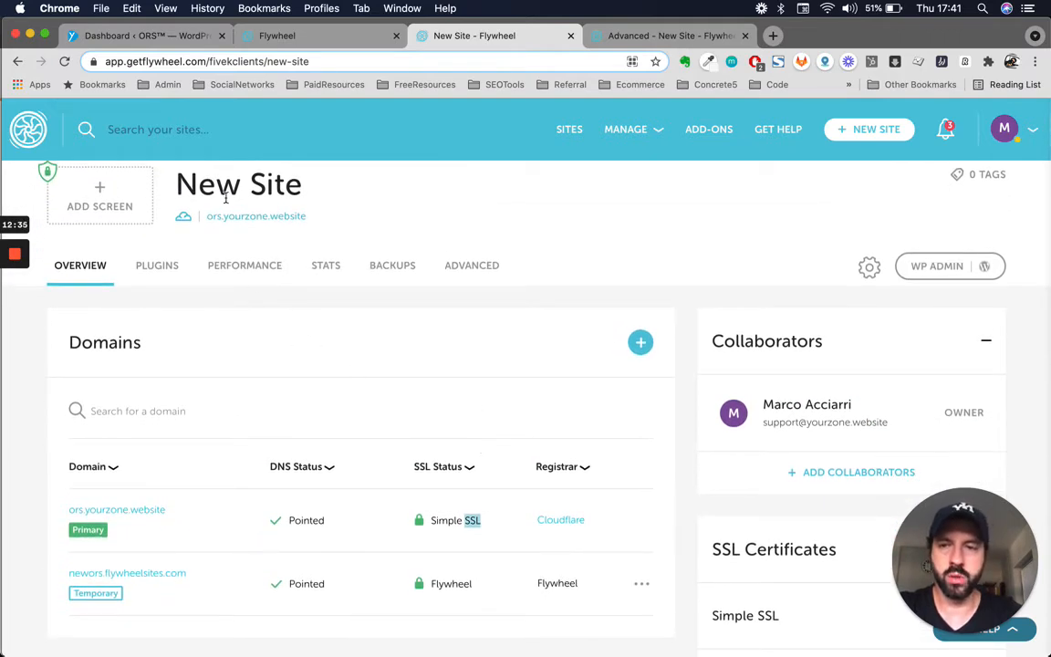
scroll(408, 354, "down", 5)
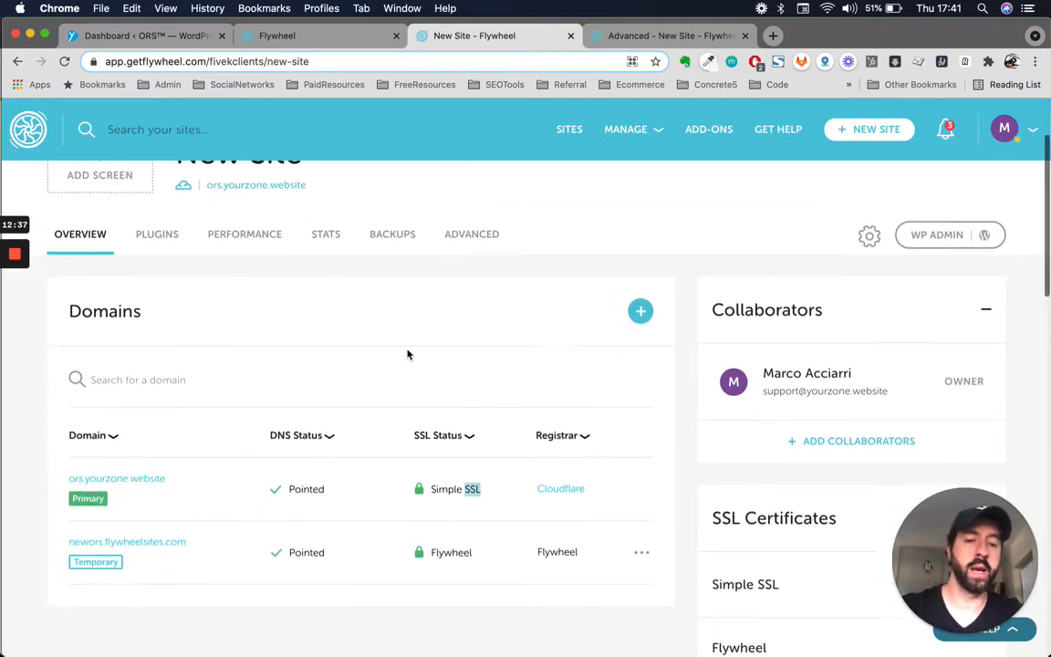
left_click(982, 324)
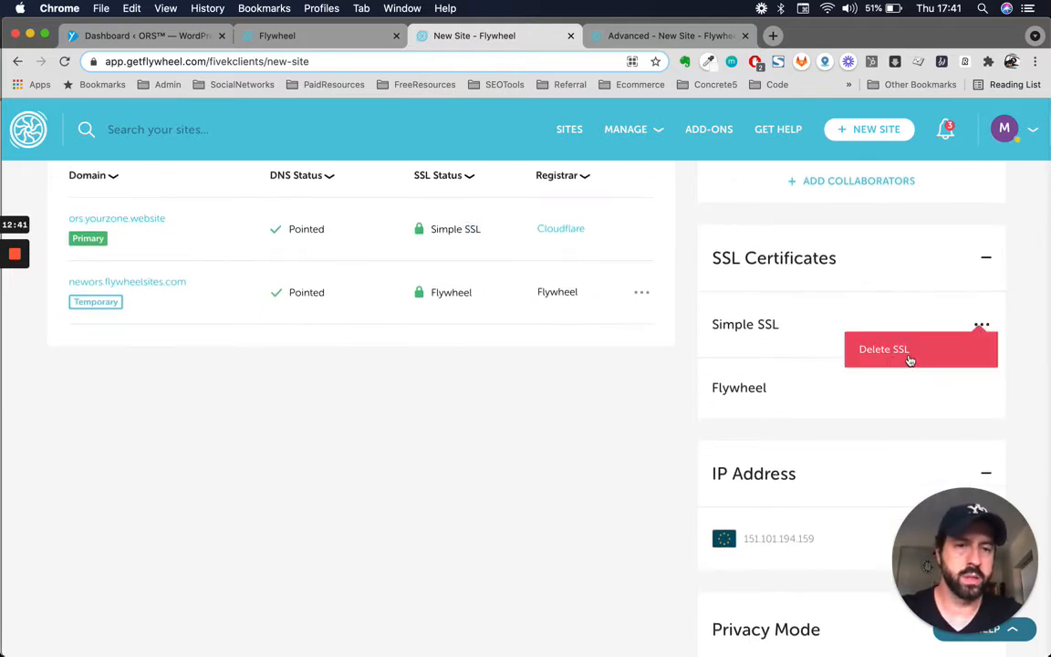
left_click(804, 317)
scroll(763, 390, "down", 7)
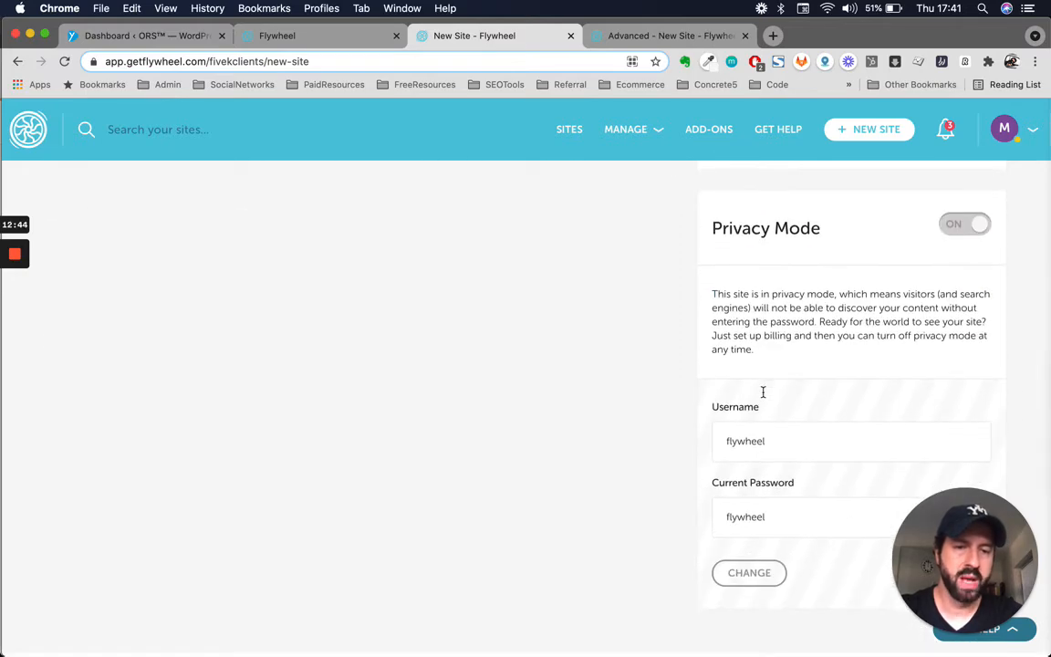
scroll(763, 390, "up", 8)
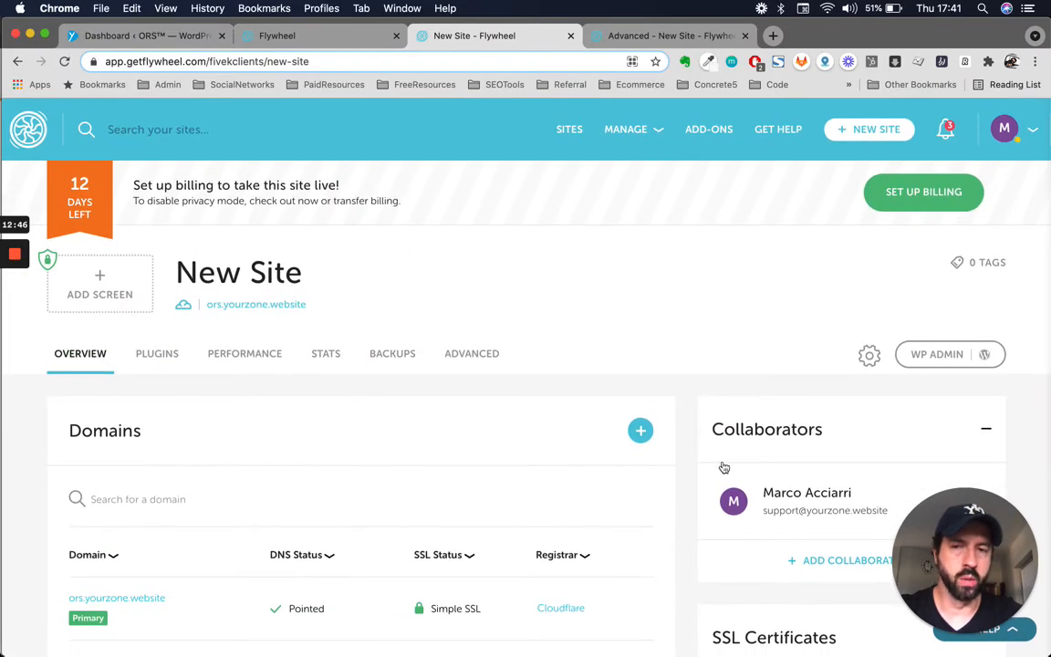
left_click(926, 360)
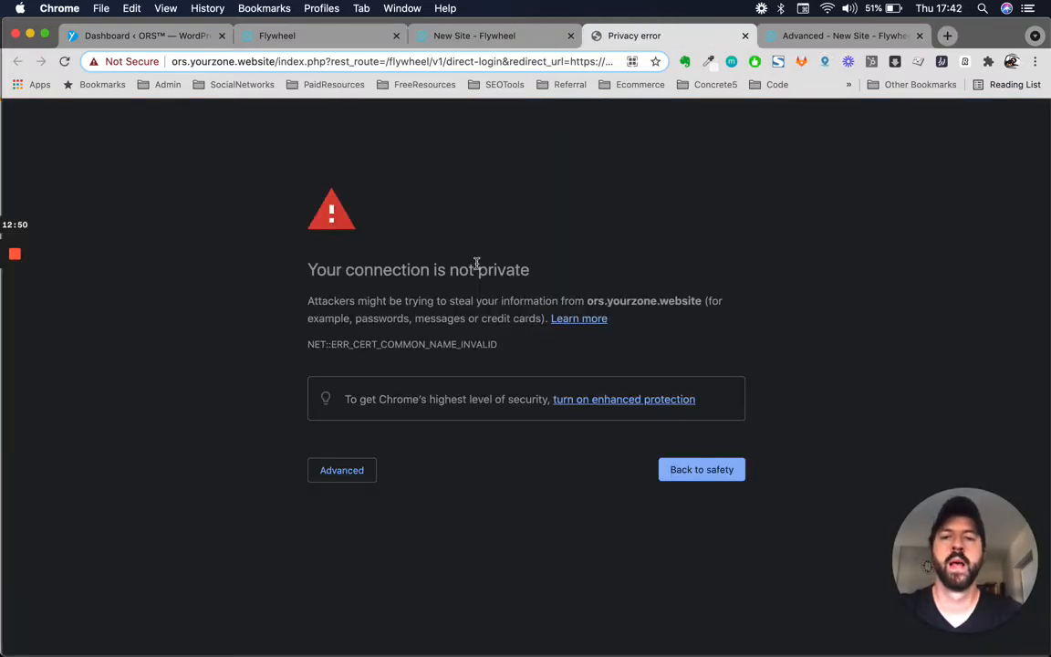
left_click(197, 64)
left_click(187, 66)
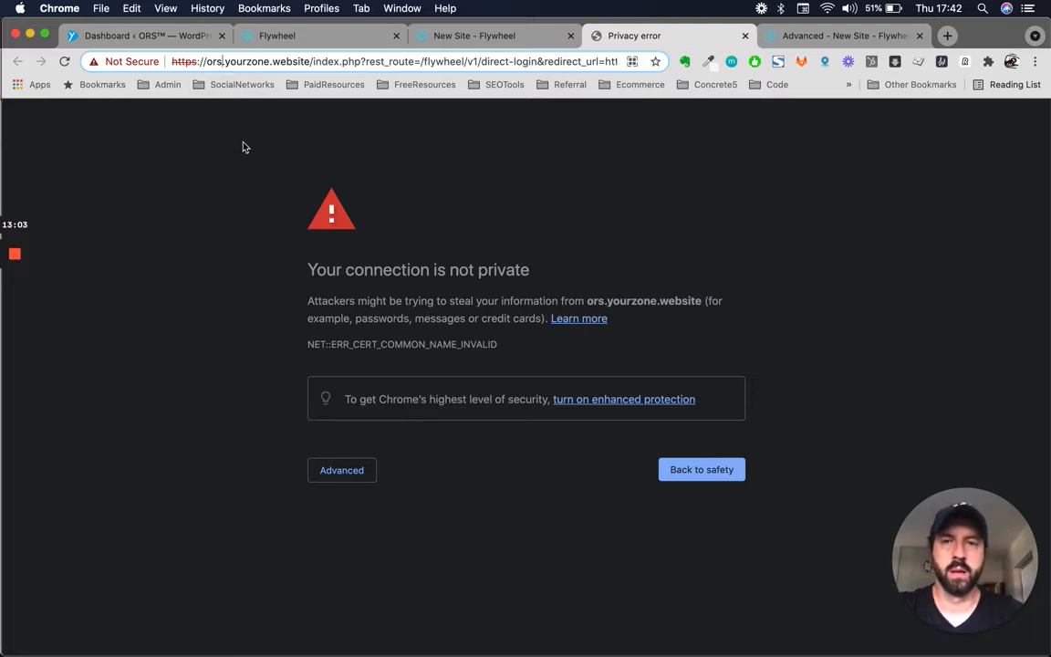
key("super+r")
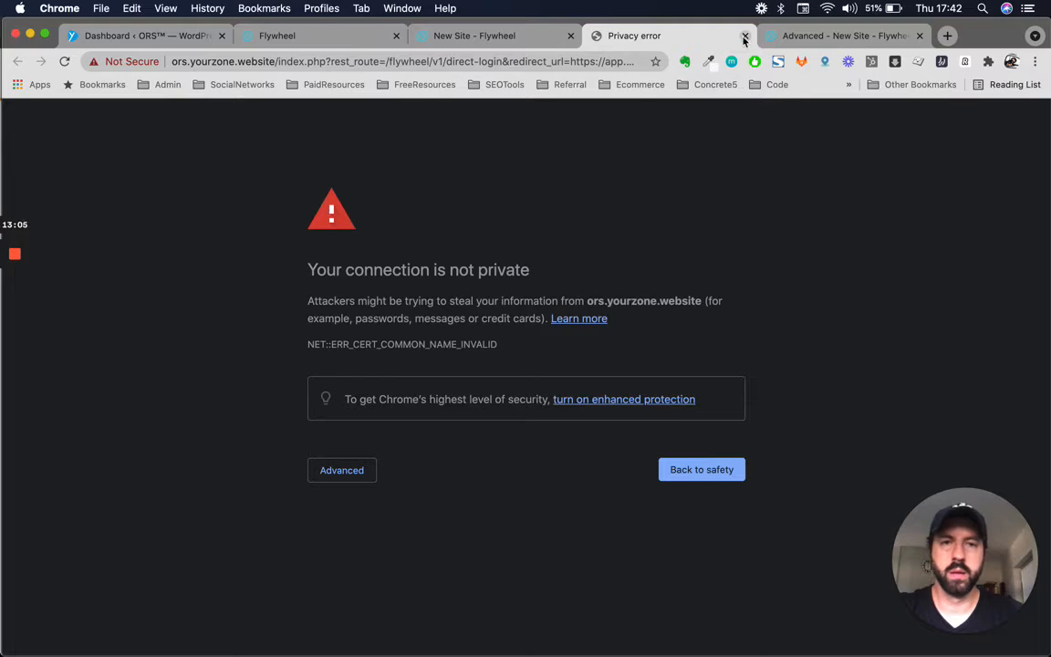
left_click(745, 36)
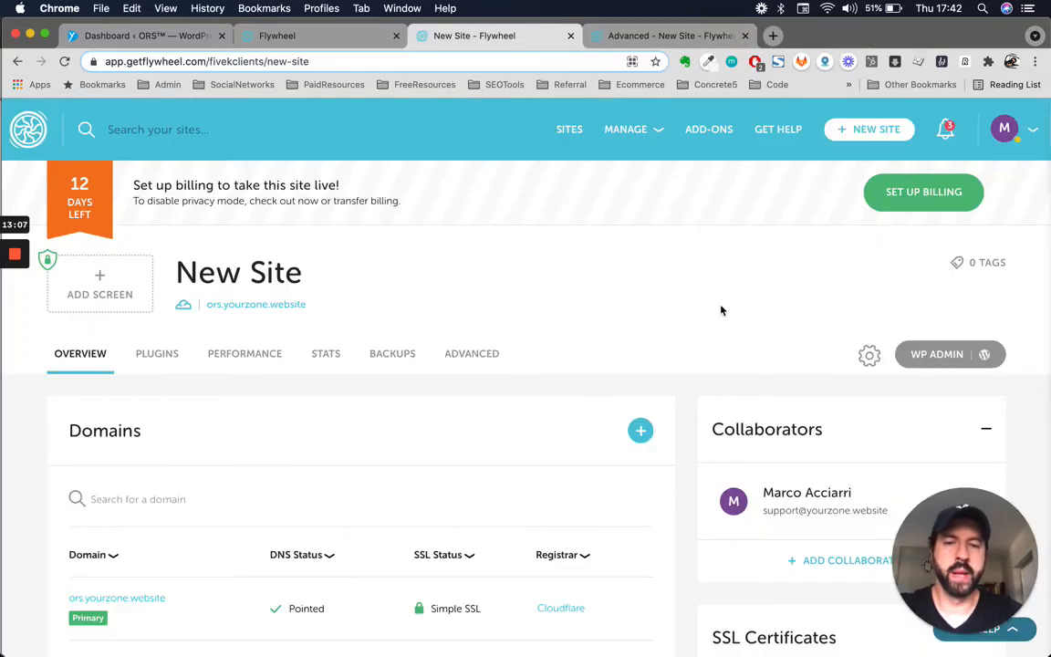
- Open Simple SSL for the ors.yourzone.website primary domain and complete its SSL setup again
scroll(481, 488, "down", 3)
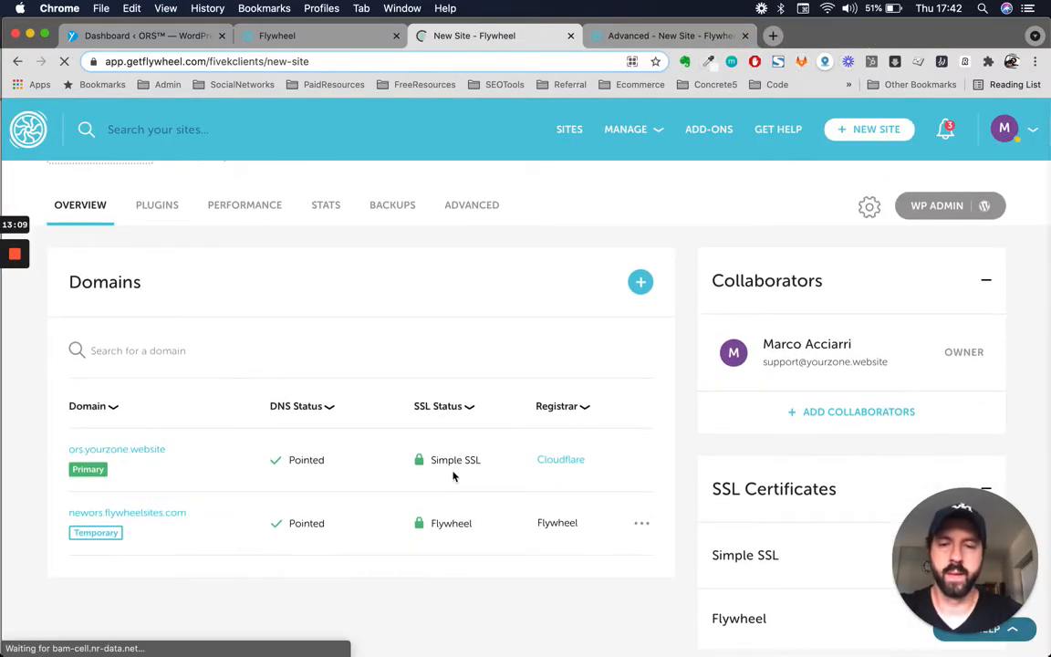
left_click(455, 475)
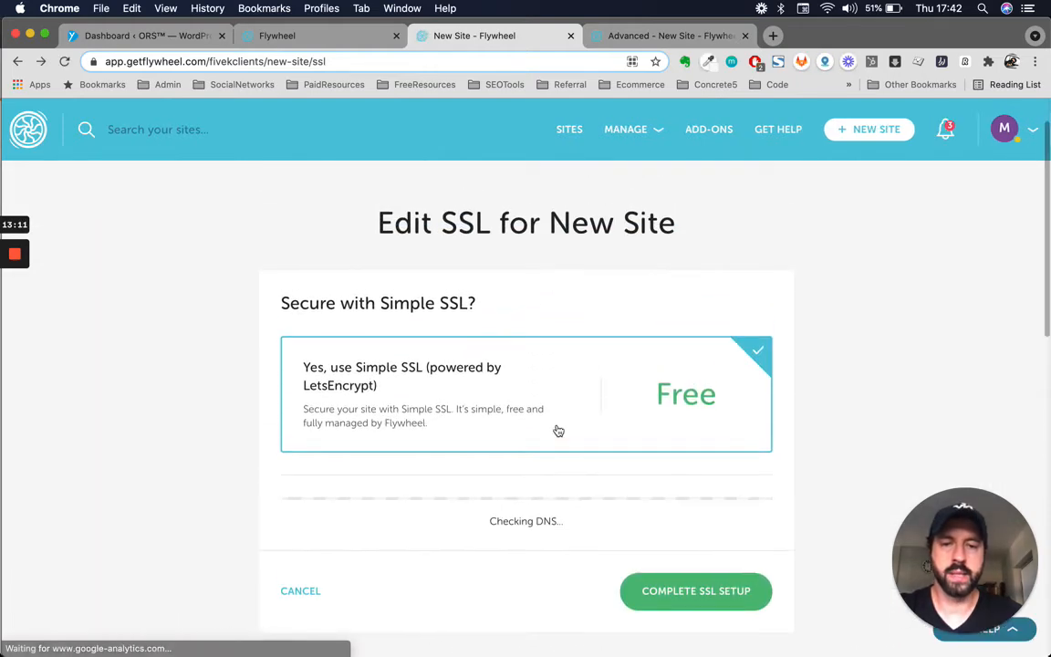
scroll(558, 429, "down", 4)
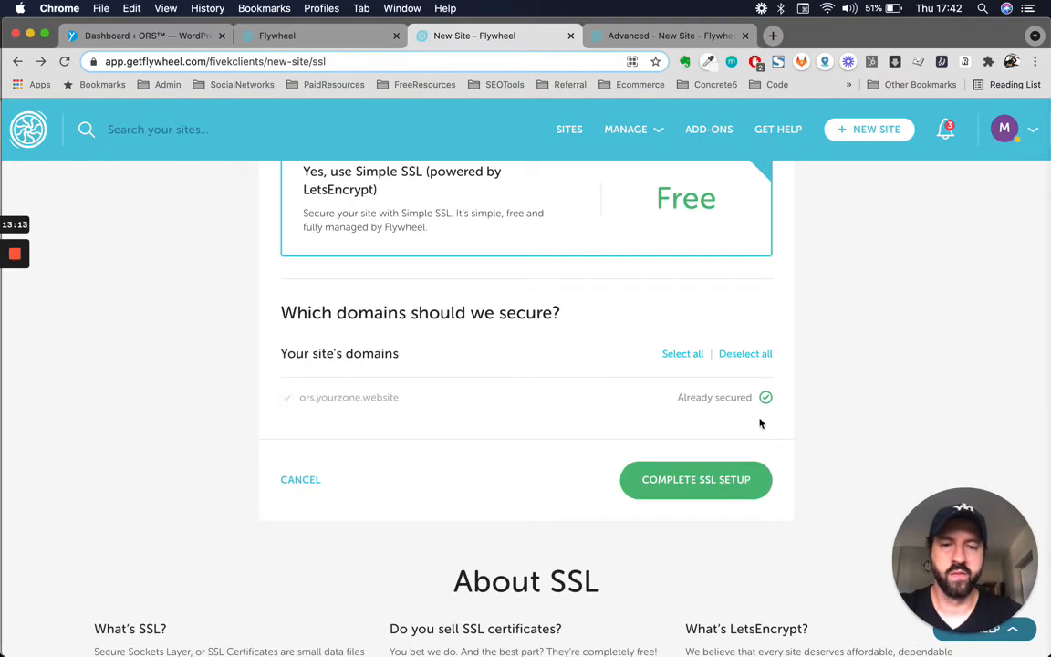
scroll(513, 366, "up", 1)
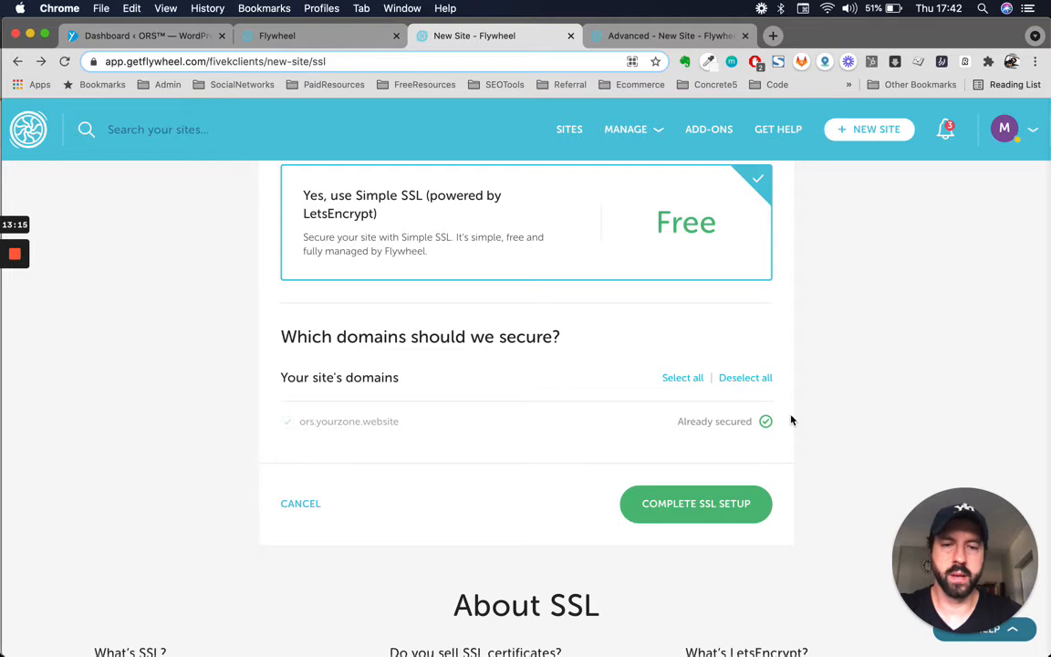
left_click(703, 503)
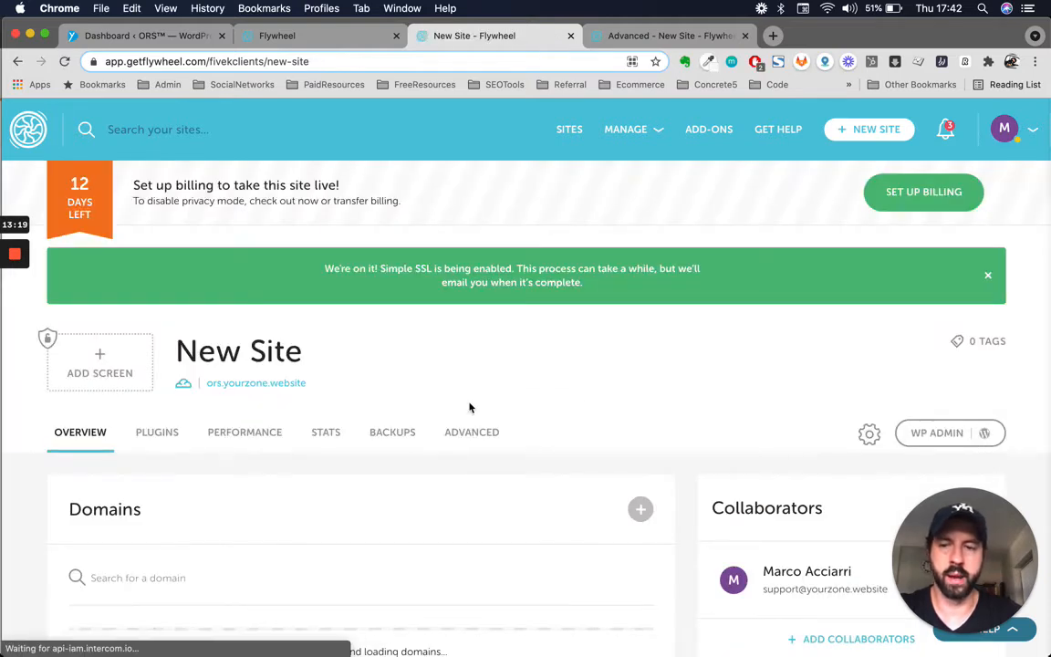
- Review the SSL list and open the contact-for-help link in a separate tab
scroll(470, 408, "down", 3)
scroll(504, 512, "down", 3)
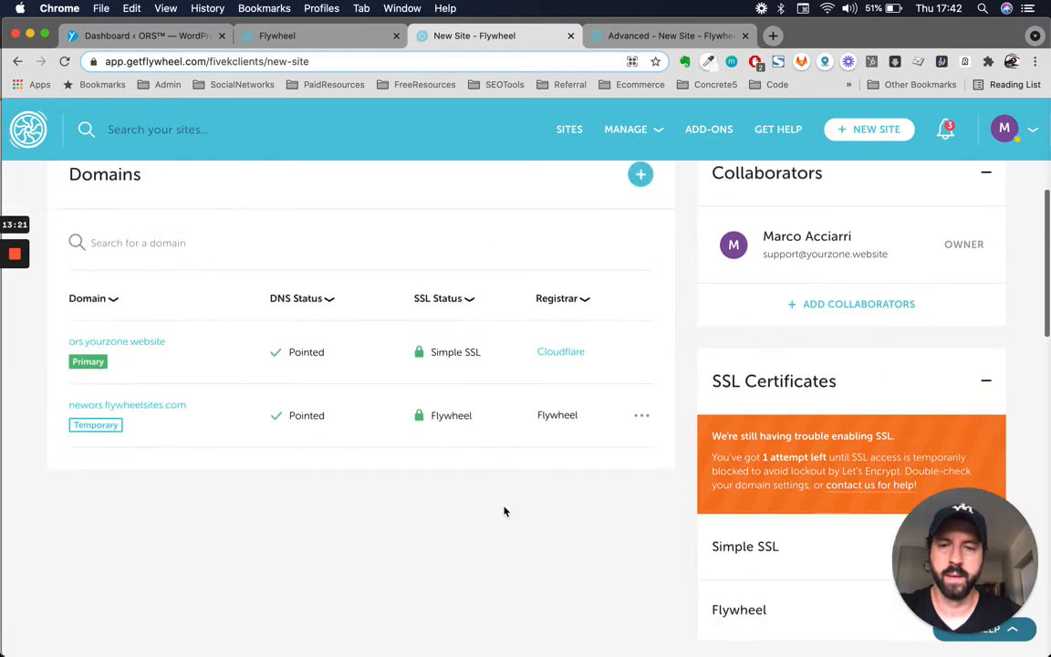
scroll(432, 242, "up", 2)
scroll(243, 226, "up", 2)
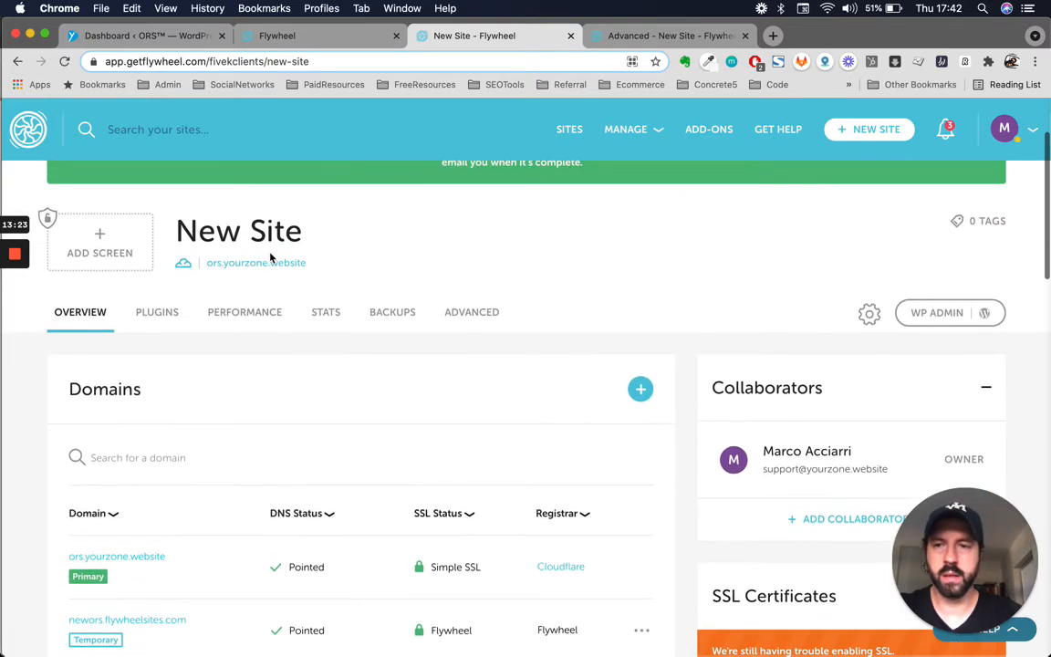
scroll(393, 338, "down", 3)
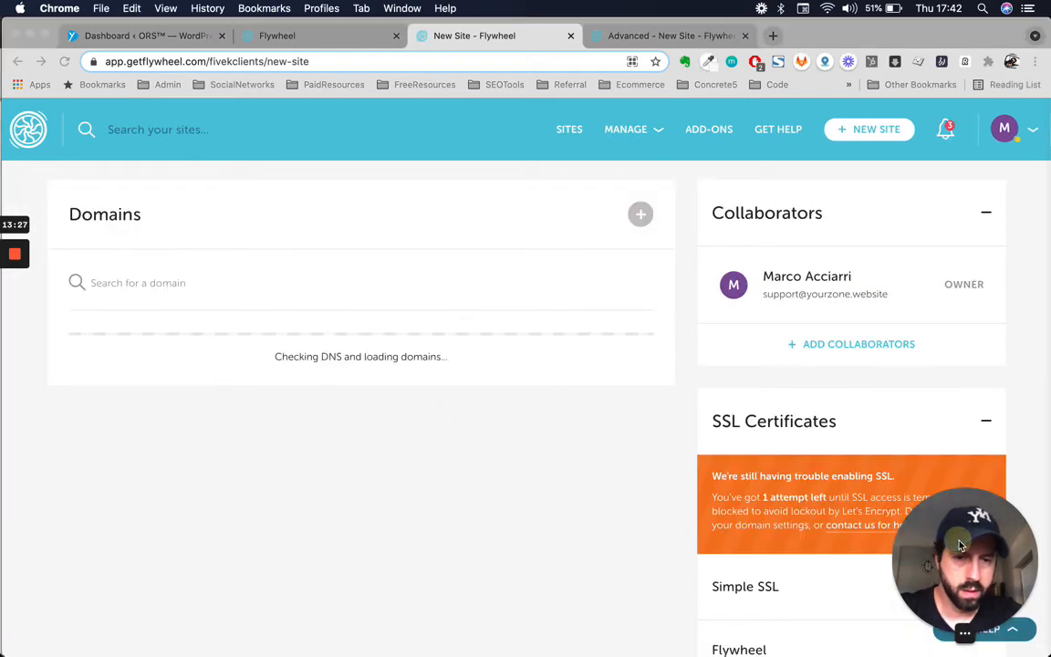
scroll(666, 419, "down", 2)
scroll(667, 420, "down", 1)
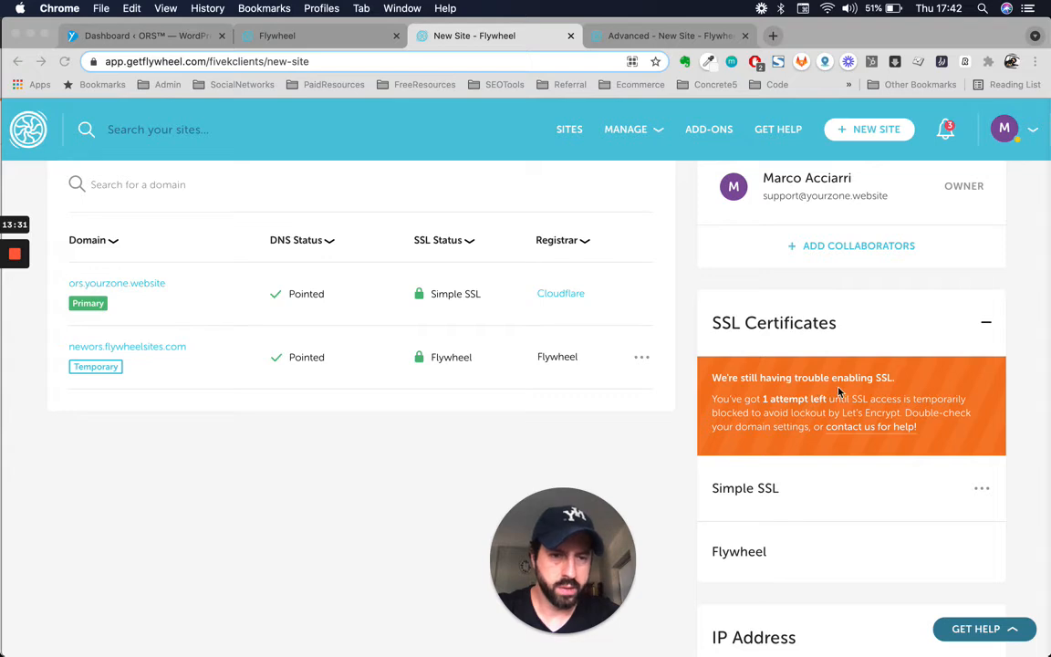
scroll(880, 383, "down", 2)
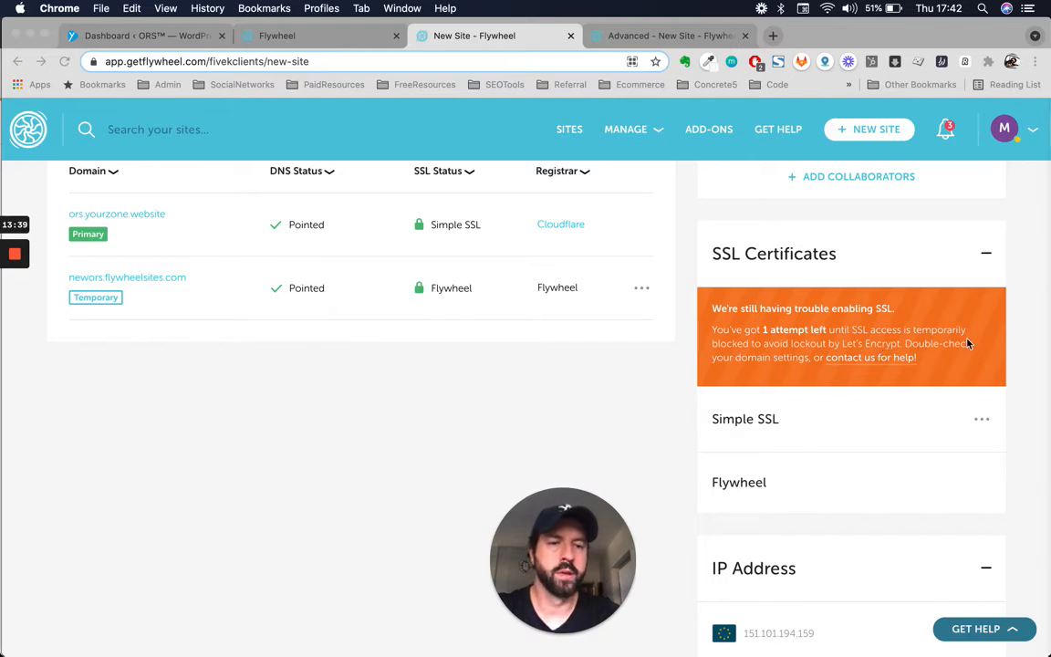
scroll(757, 376, "down", 2)
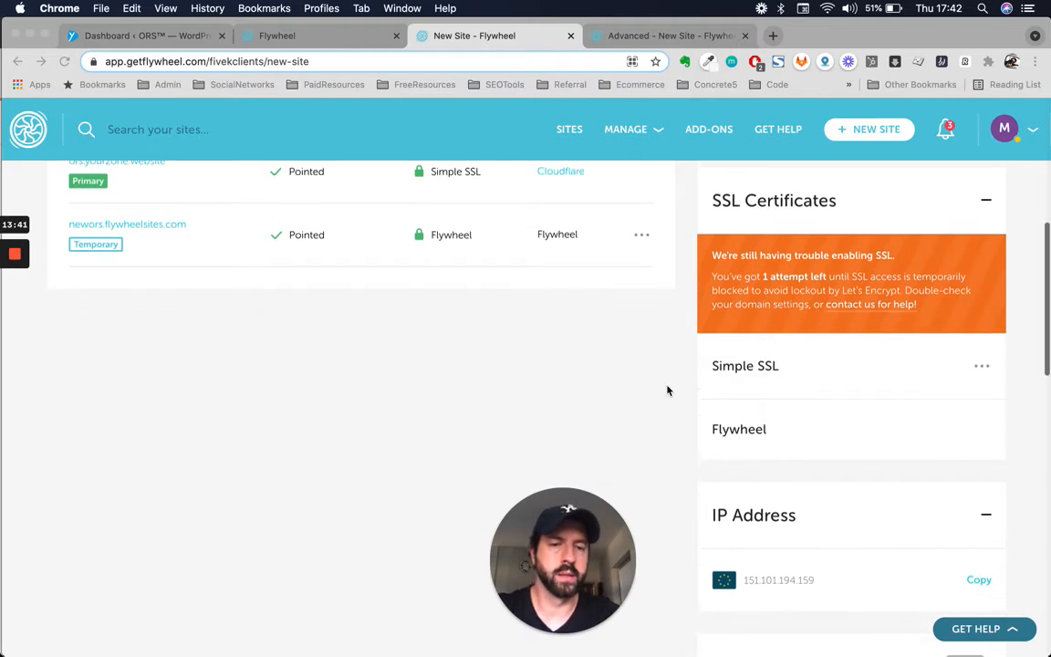
scroll(669, 389, "up", 3)
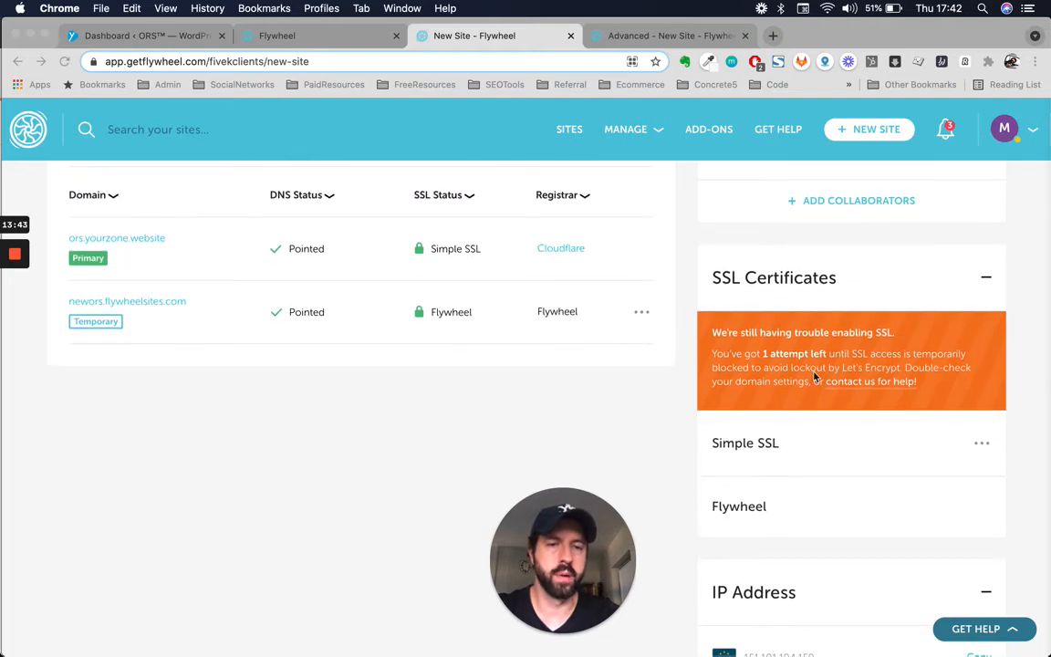
left_click(874, 398)
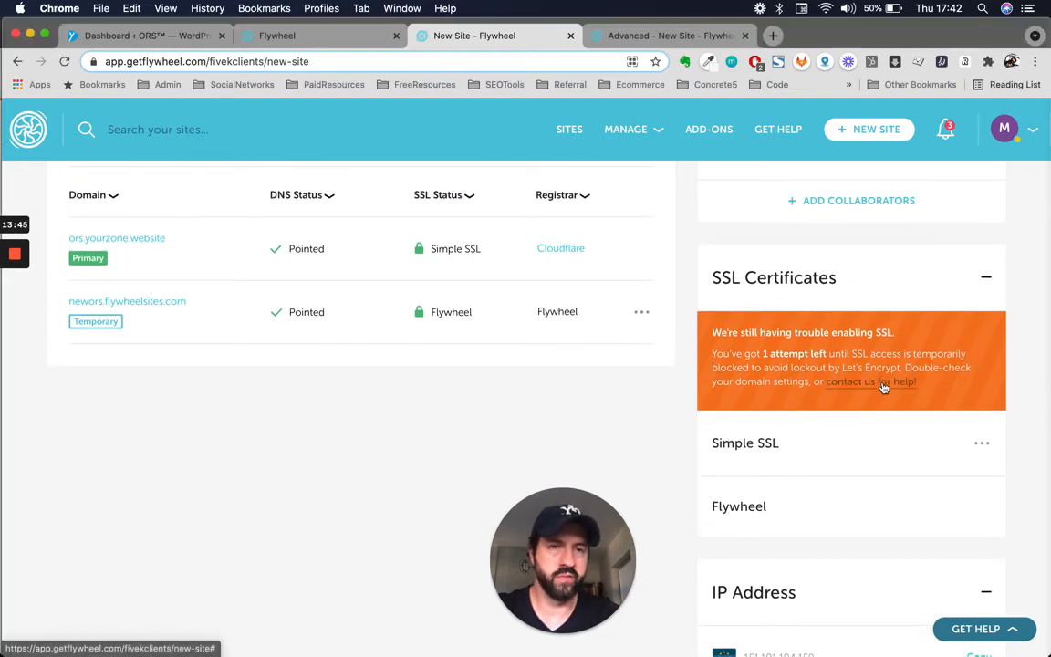
right_click(883, 388)
left_click(707, 391)
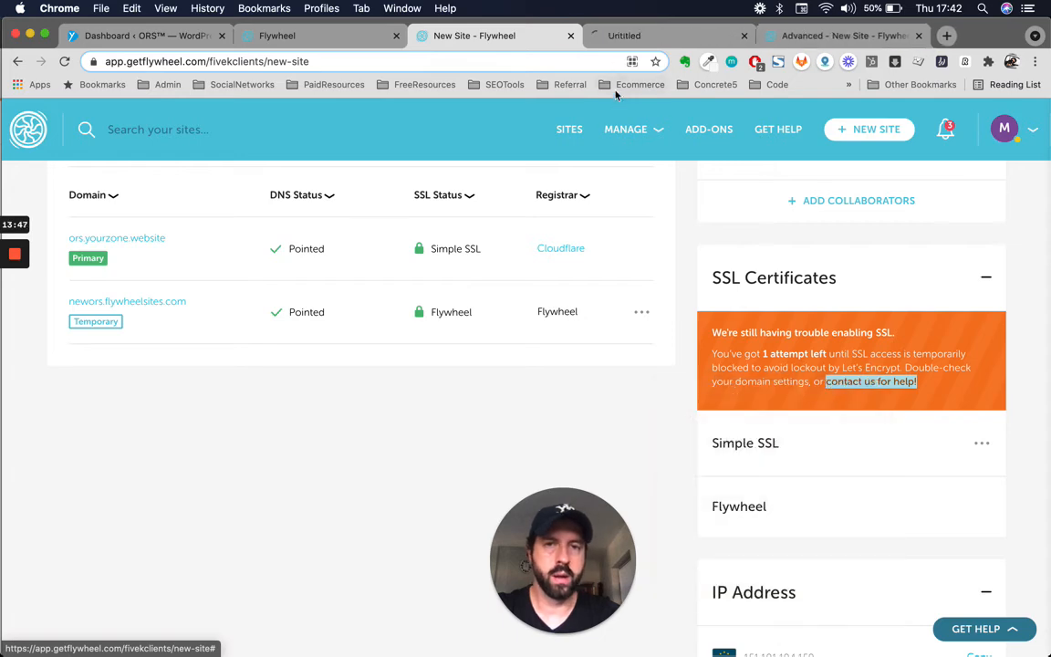
left_click(622, 35)
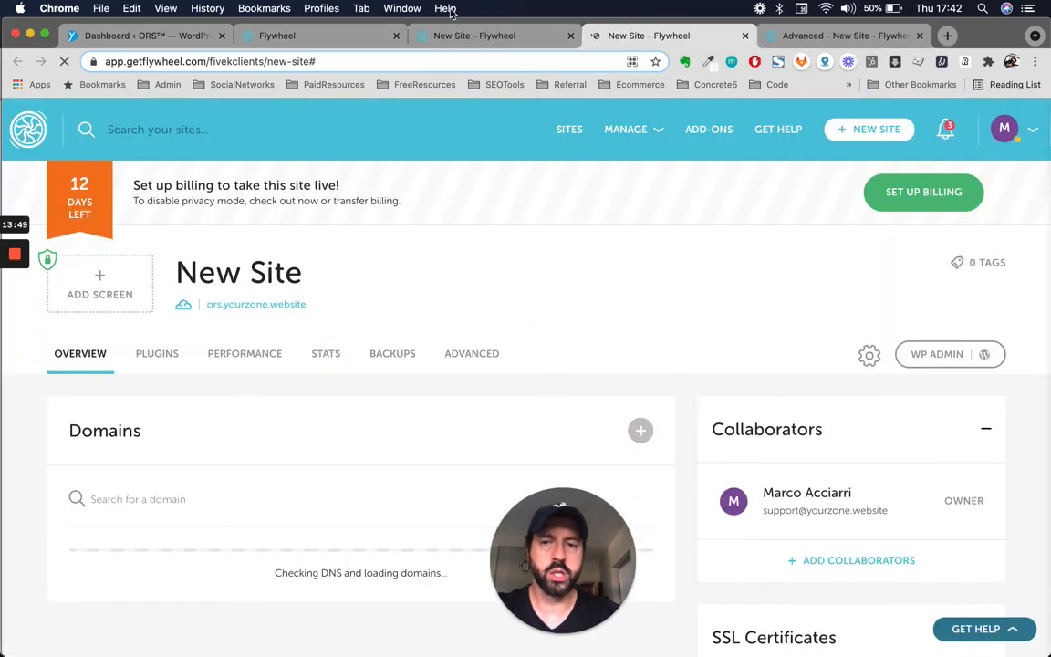
- Compare the options of both Simple SSL certificates across the two New Site pages
scroll(512, 351, "down", 3)
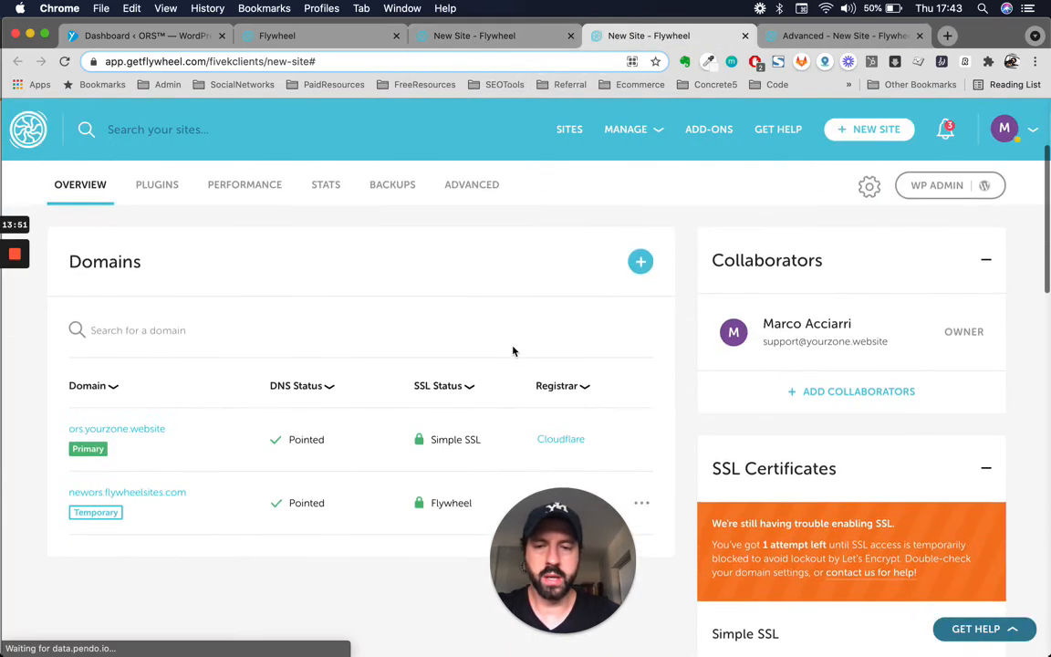
scroll(588, 371, "down", 2)
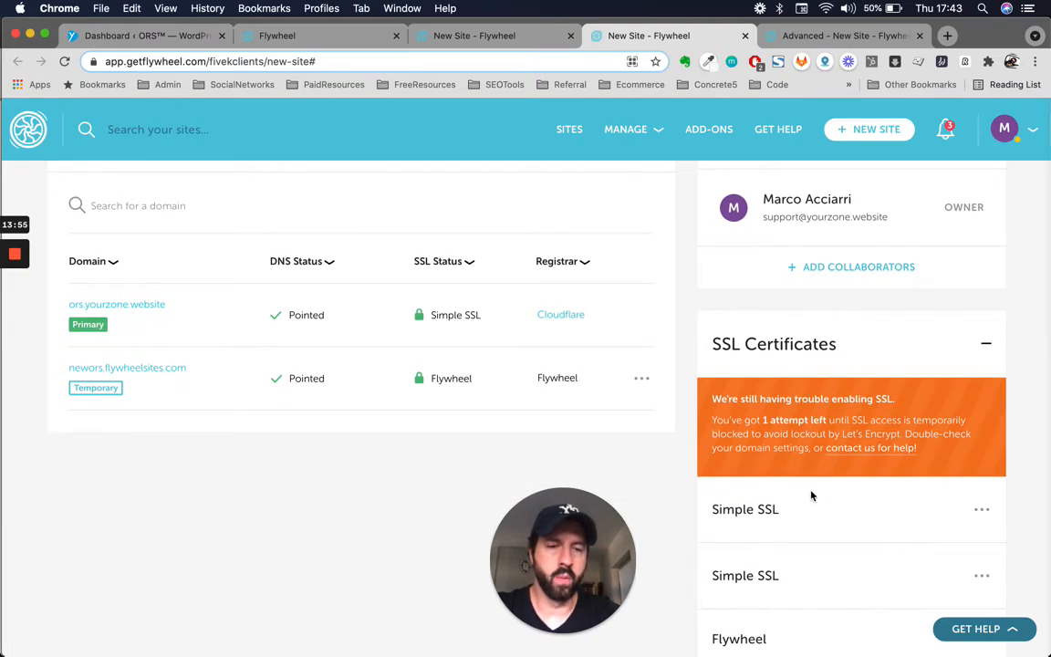
scroll(812, 495, "down", 2)
left_click(982, 473)
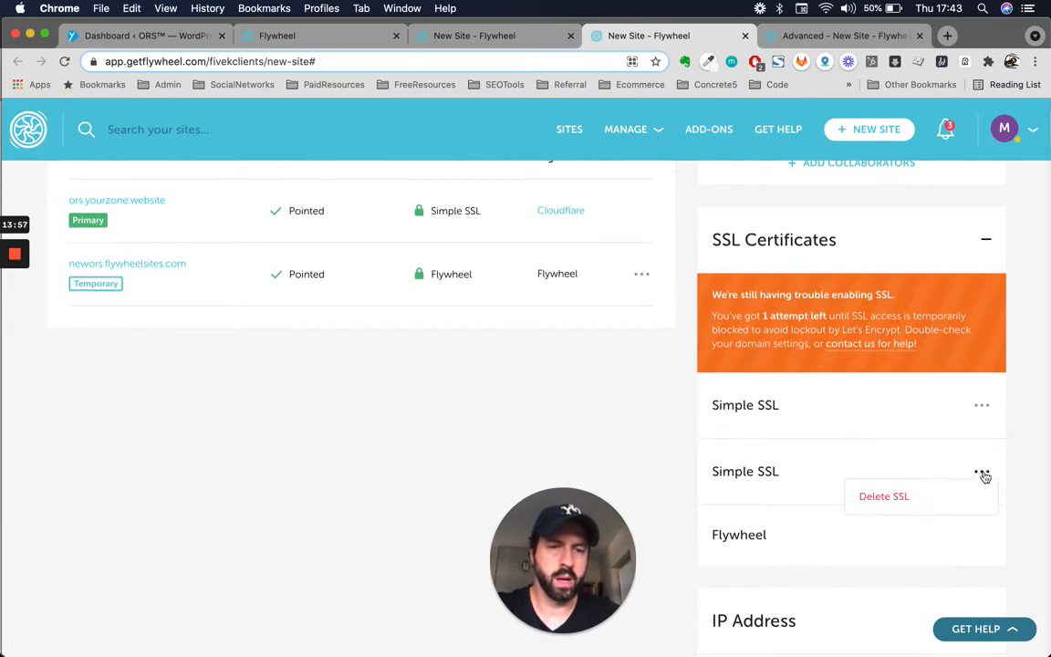
left_click(982, 405)
scroll(874, 474, "up", 6)
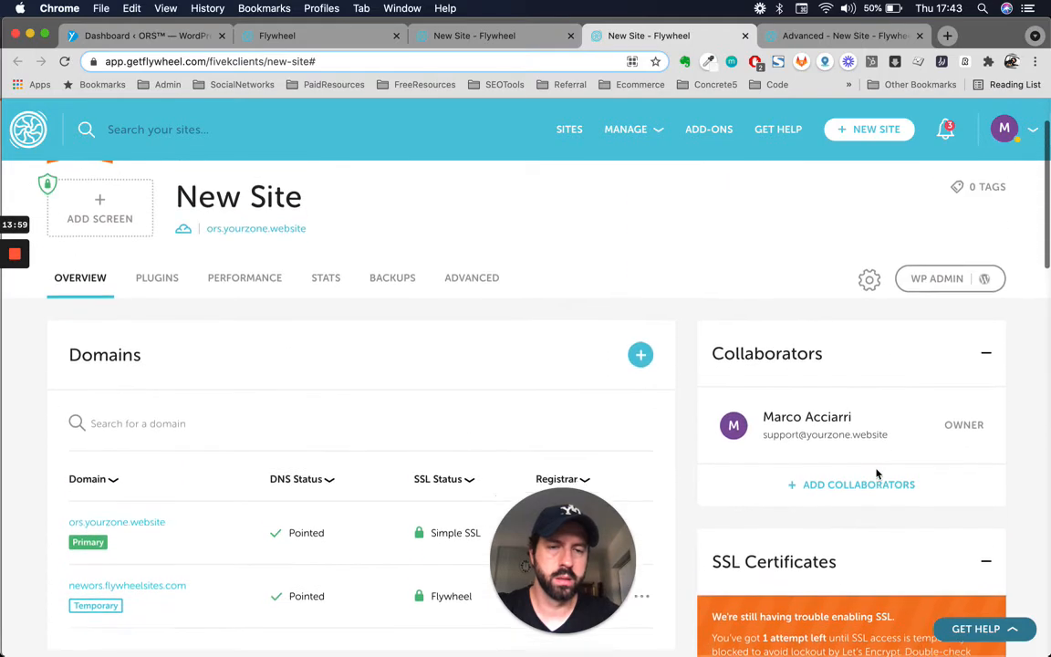
scroll(876, 472, "up", 2)
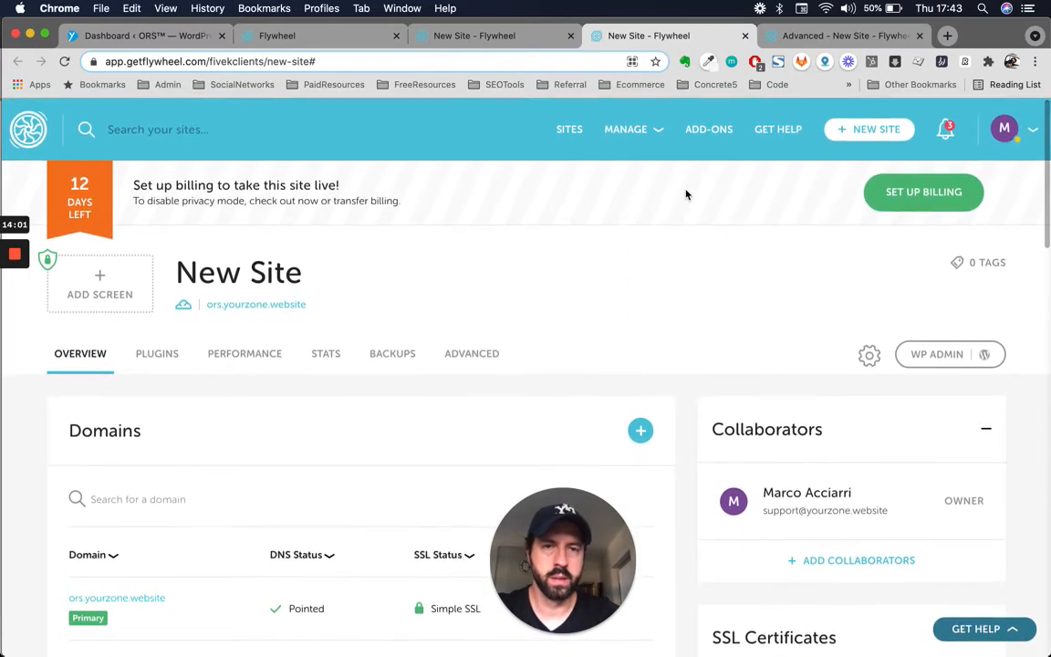
left_click(497, 35)
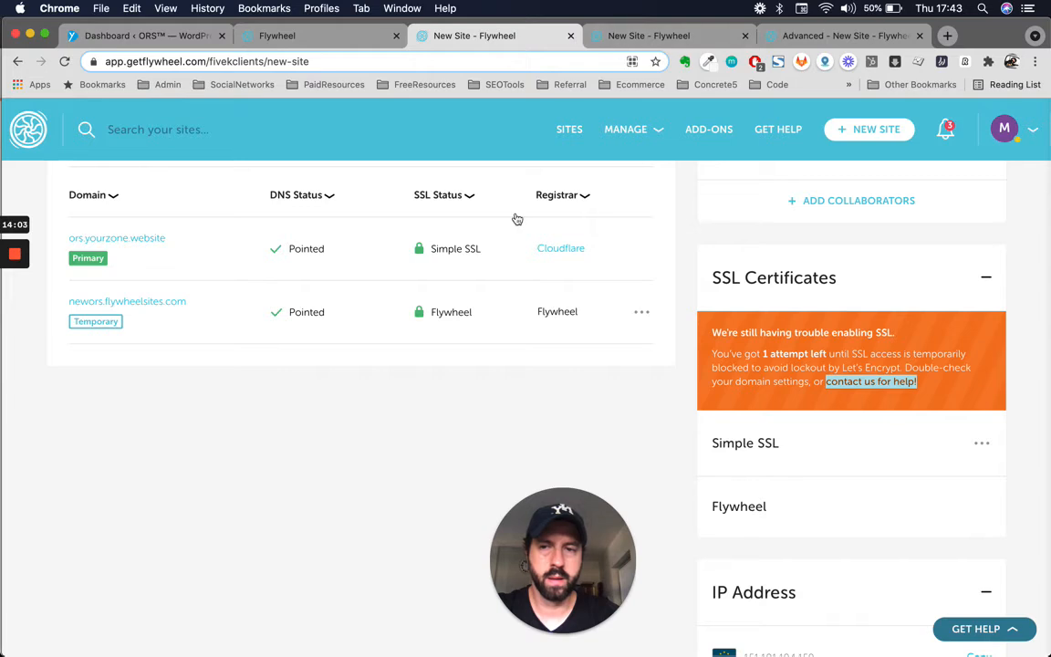
scroll(516, 219, "up", 3)
scroll(517, 219, "down", 4)
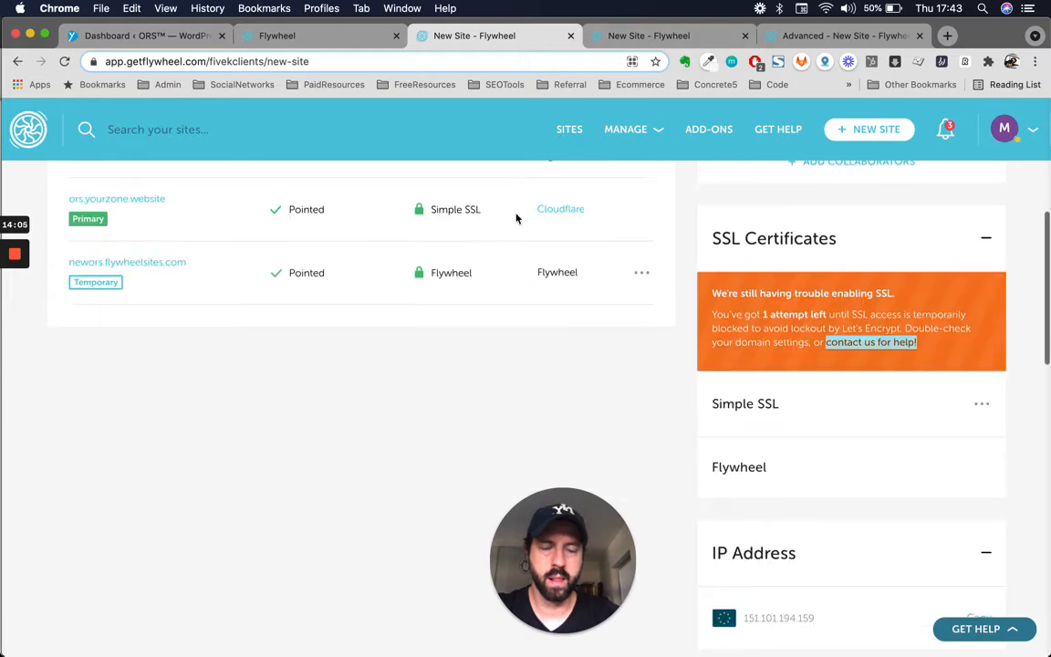
scroll(516, 219, "down", 1)
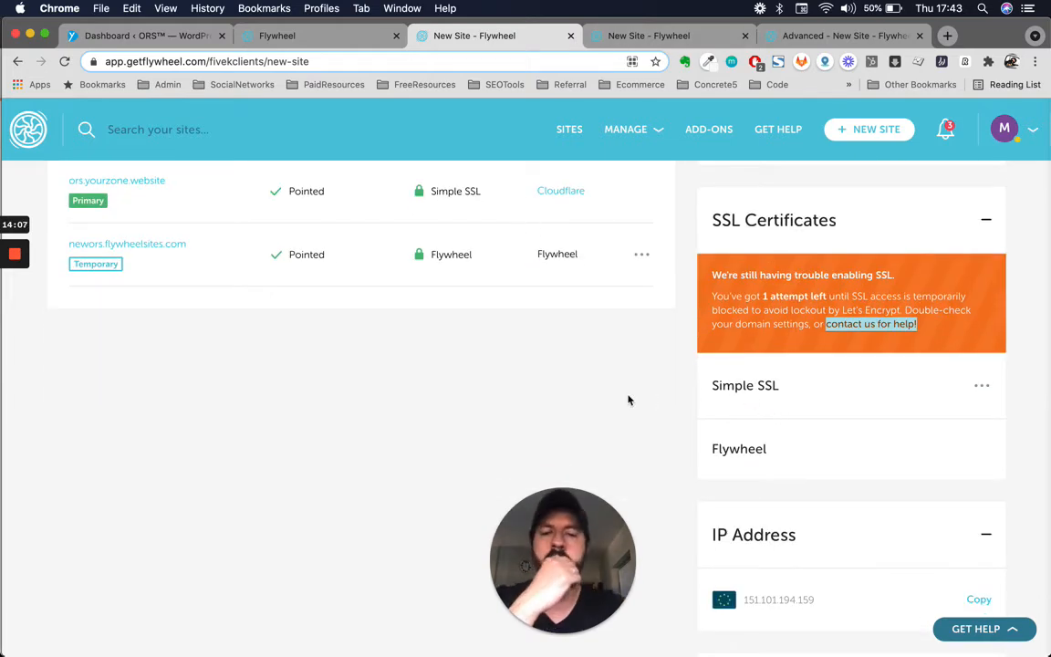
scroll(500, 348, "up", 3)
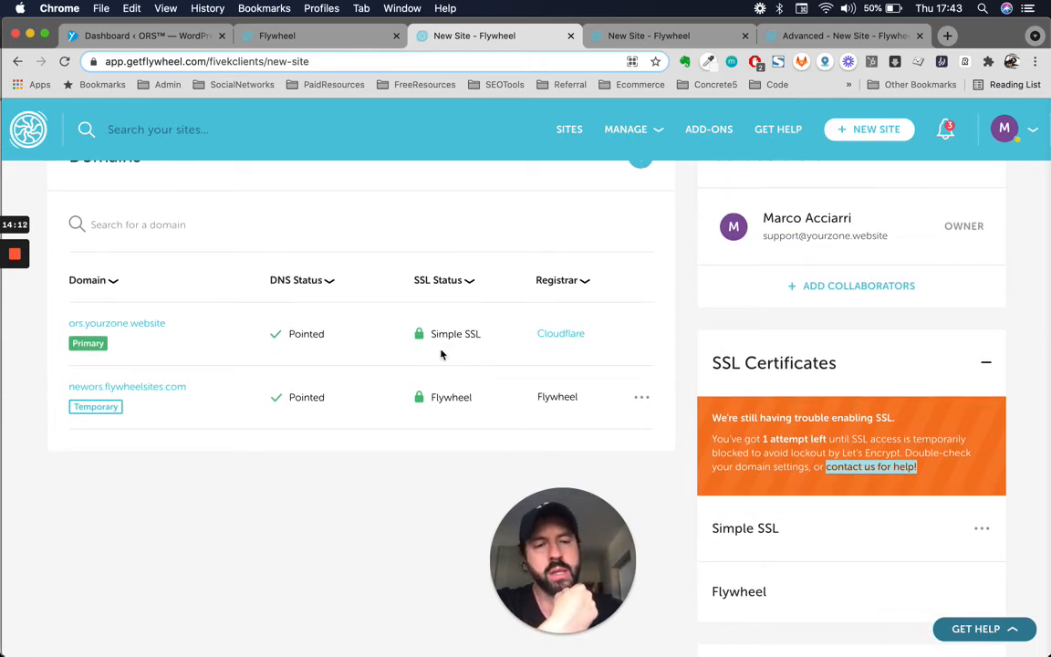
- Delete the first, duplicate Simple SSL certificate
left_click(610, 30)
scroll(629, 339, "down", 5)
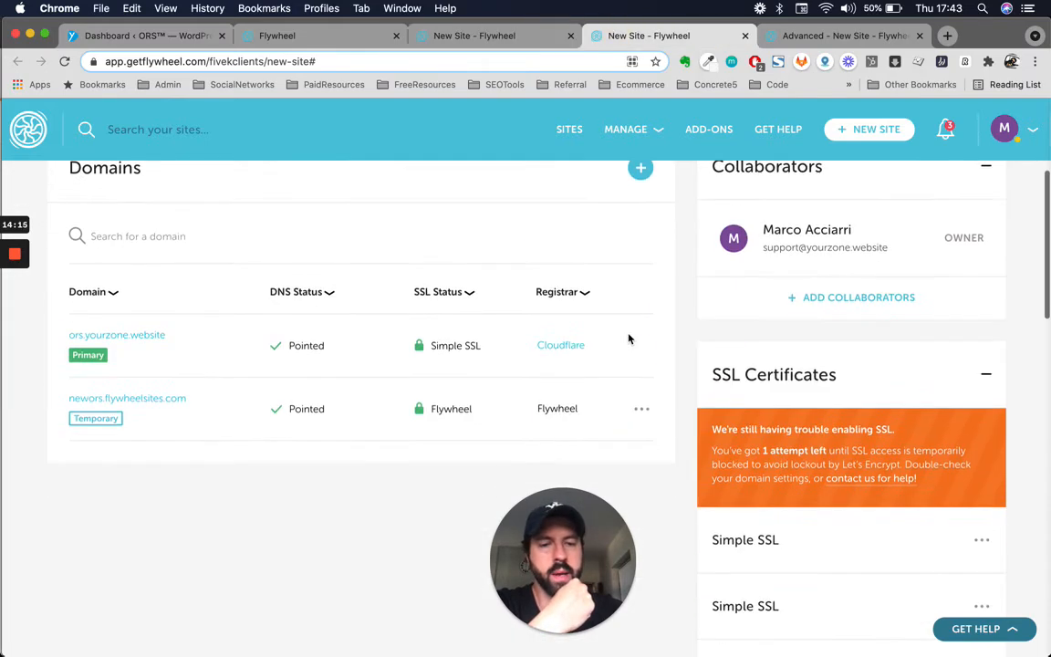
left_click(981, 411)
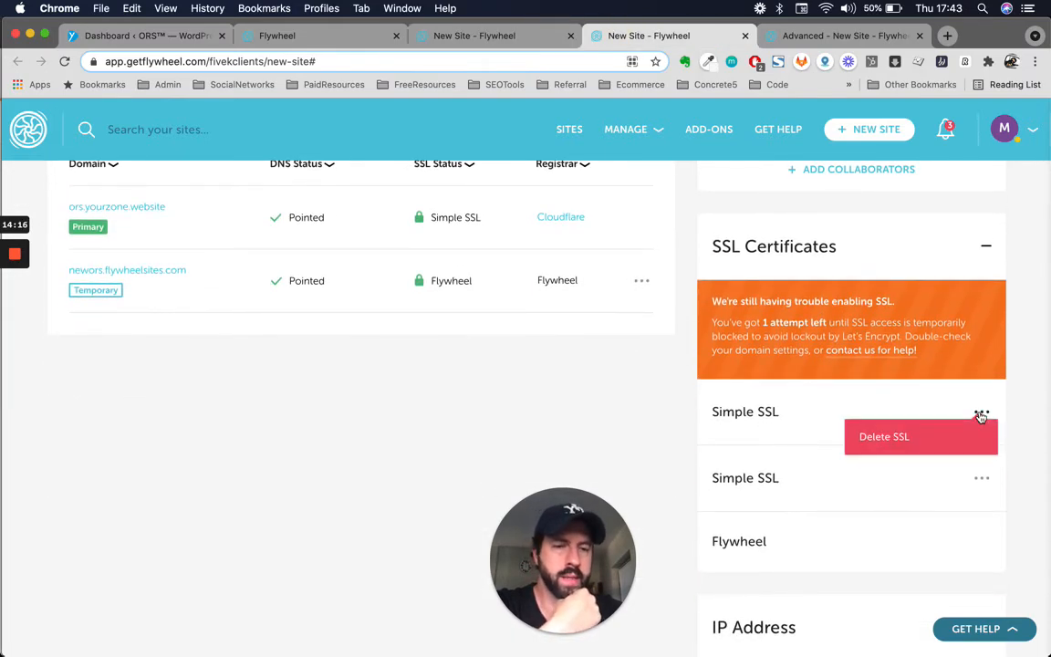
left_click(919, 443)
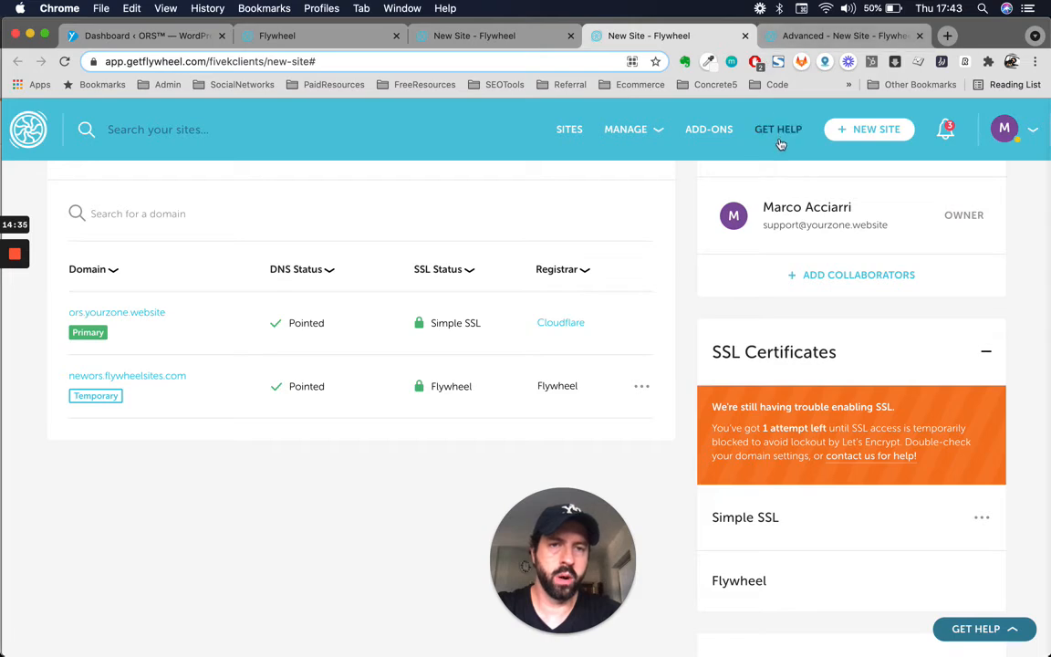
scroll(544, 207, "up", 5)
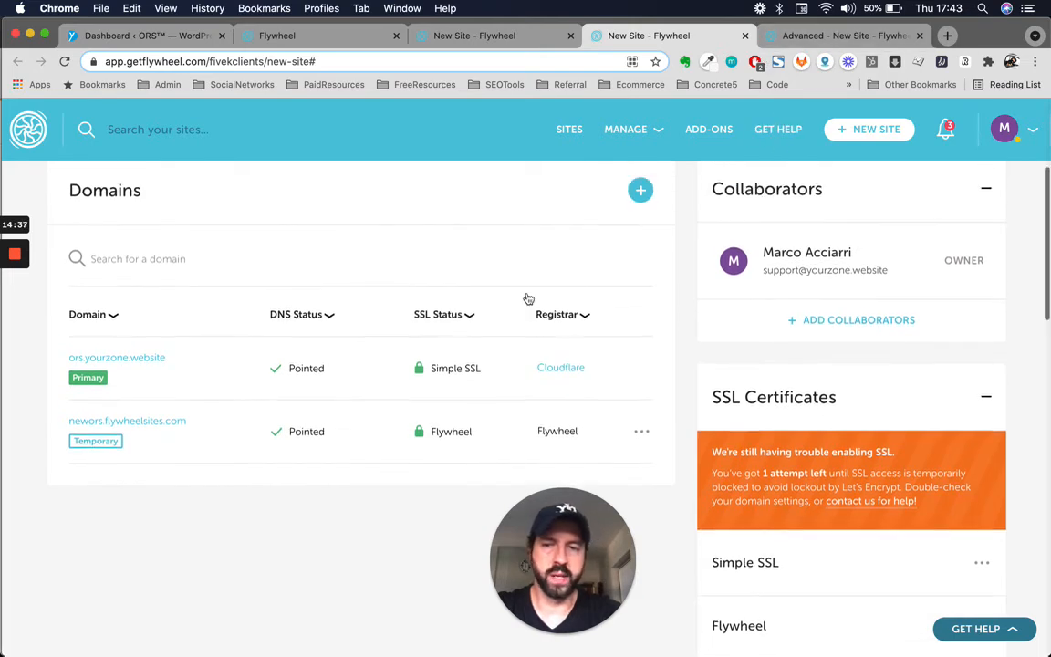
- Open the GET HELP page in a new tab and start a new support ticket
right_click(771, 129)
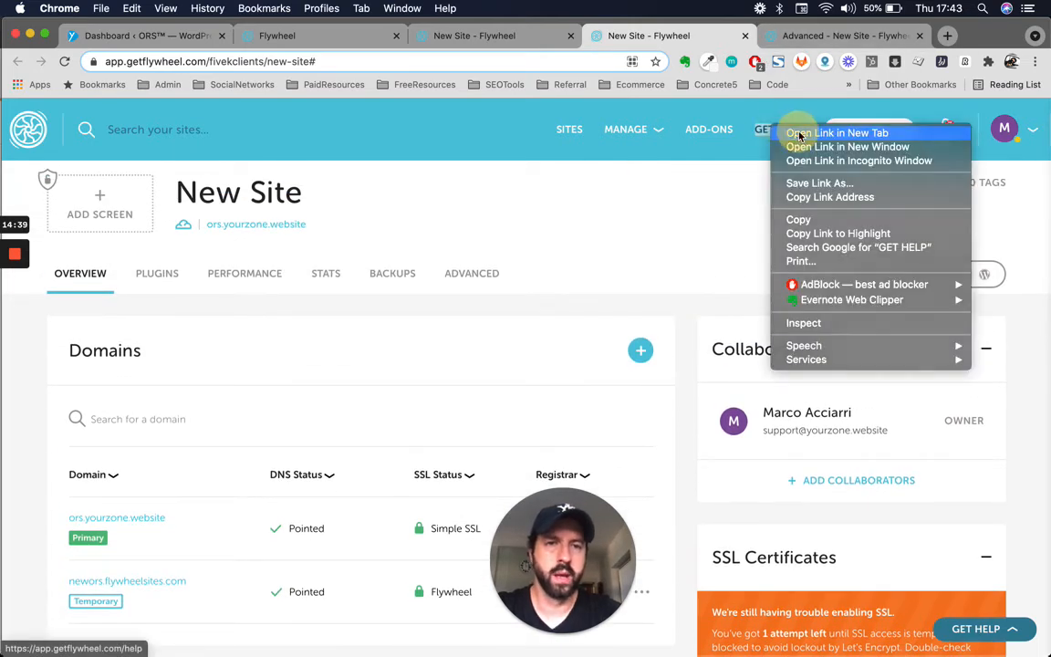
left_click(786, 134)
left_click(743, 36)
scroll(572, 340, "down", 3)
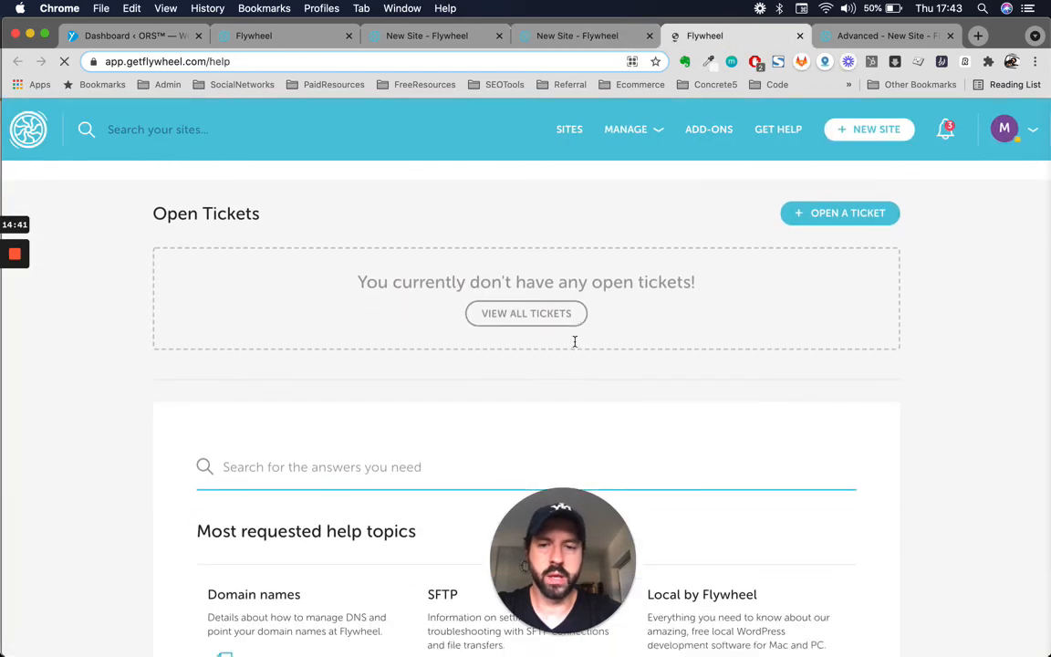
scroll(574, 347, "down", 3)
scroll(575, 347, "up", 4)
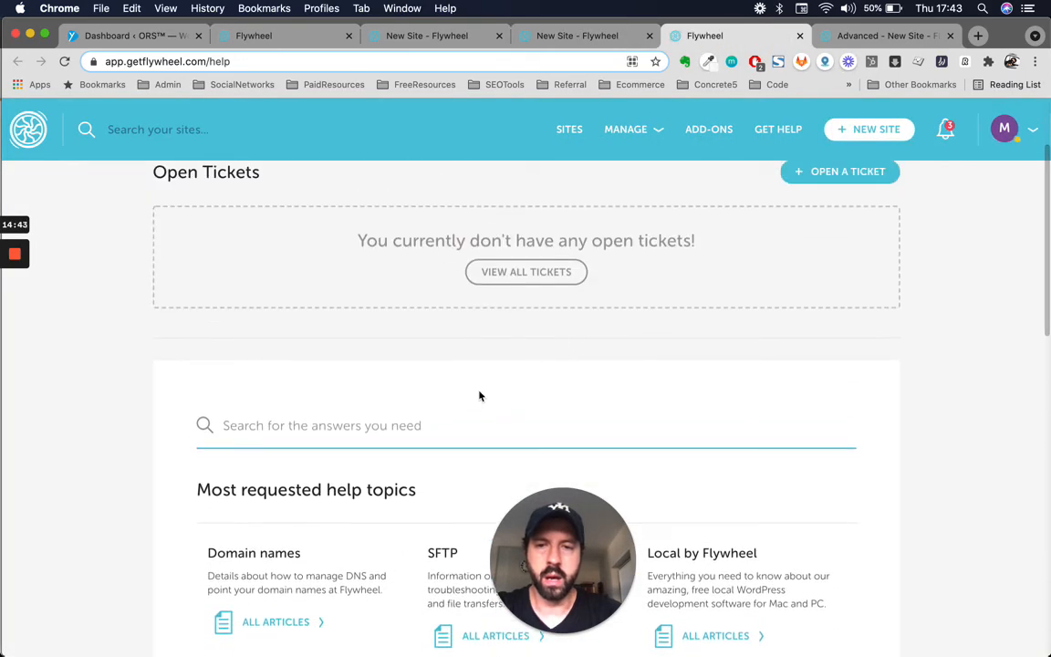
scroll(481, 395, "up", 2)
scroll(481, 394, "down", 1)
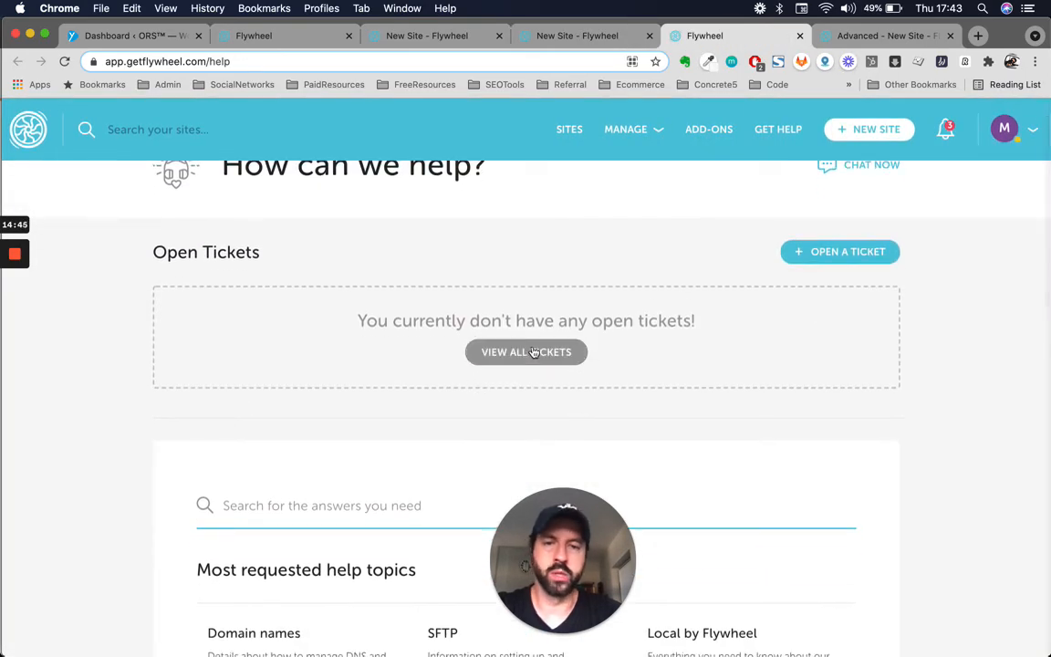
left_click(849, 253)
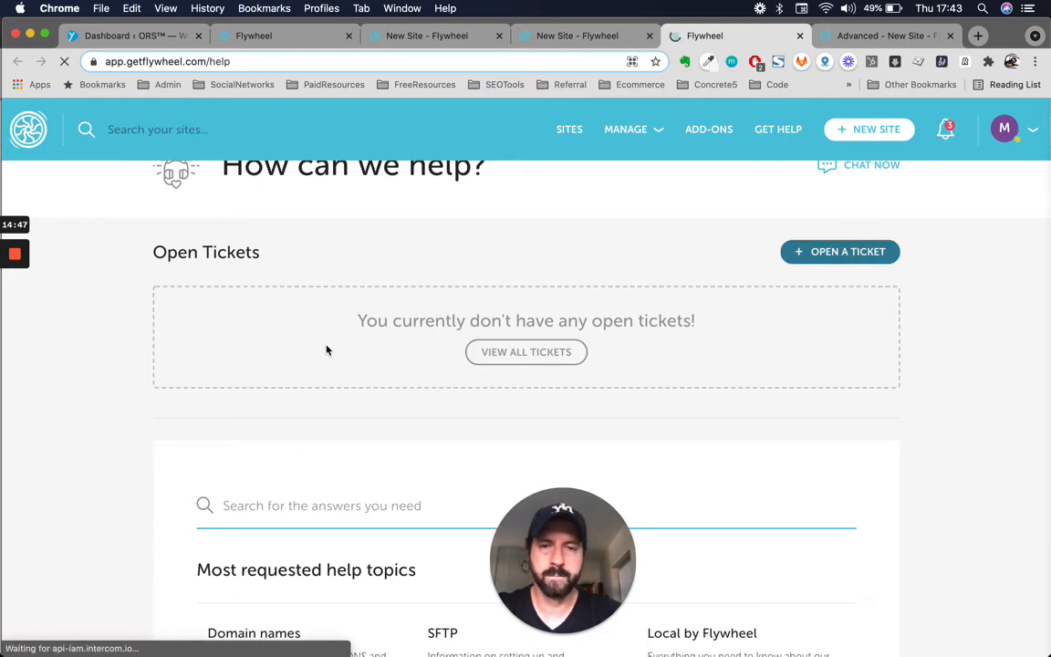
- Fill in subject "Can't access my website", site New Site and category Secure Site / SSL
scroll(365, 355, "down", 5)
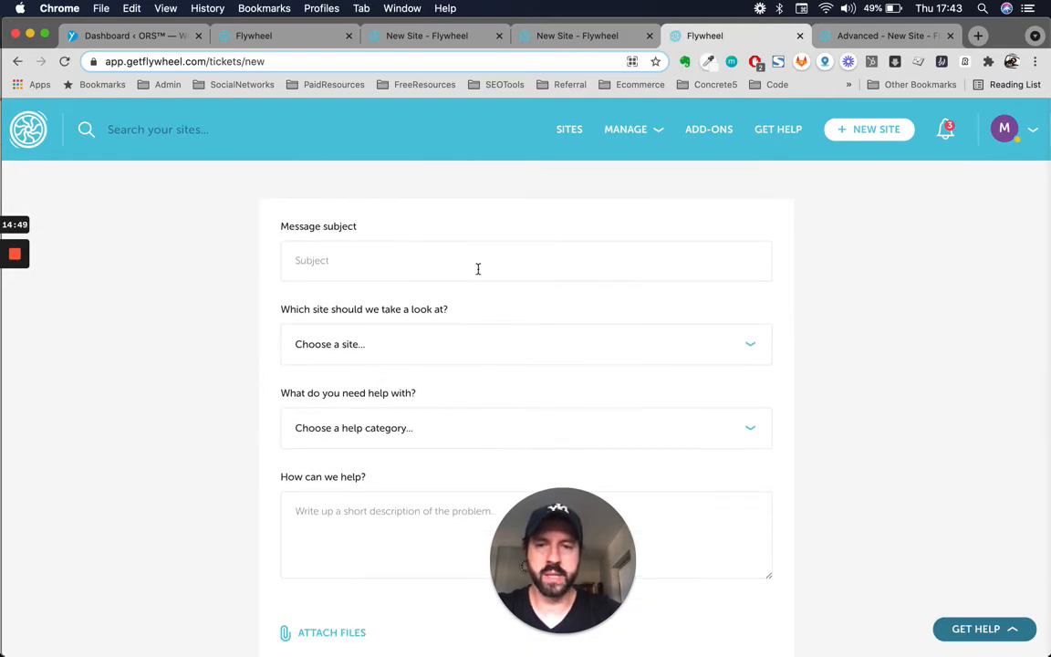
left_click(477, 268)
type("Can't access my website")
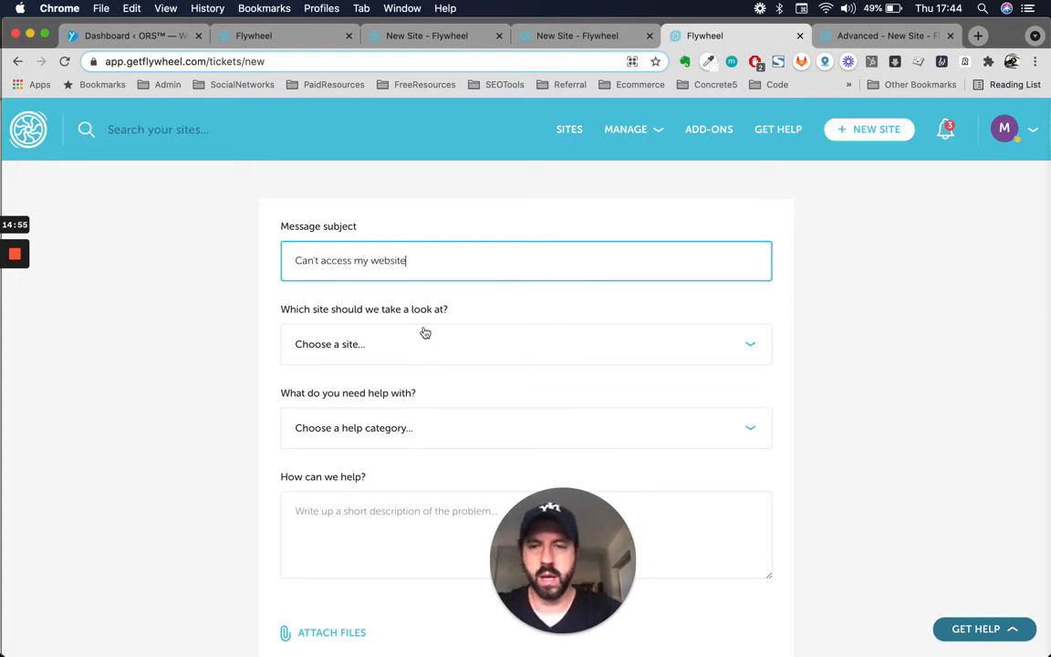
left_click(425, 336)
left_click(338, 425)
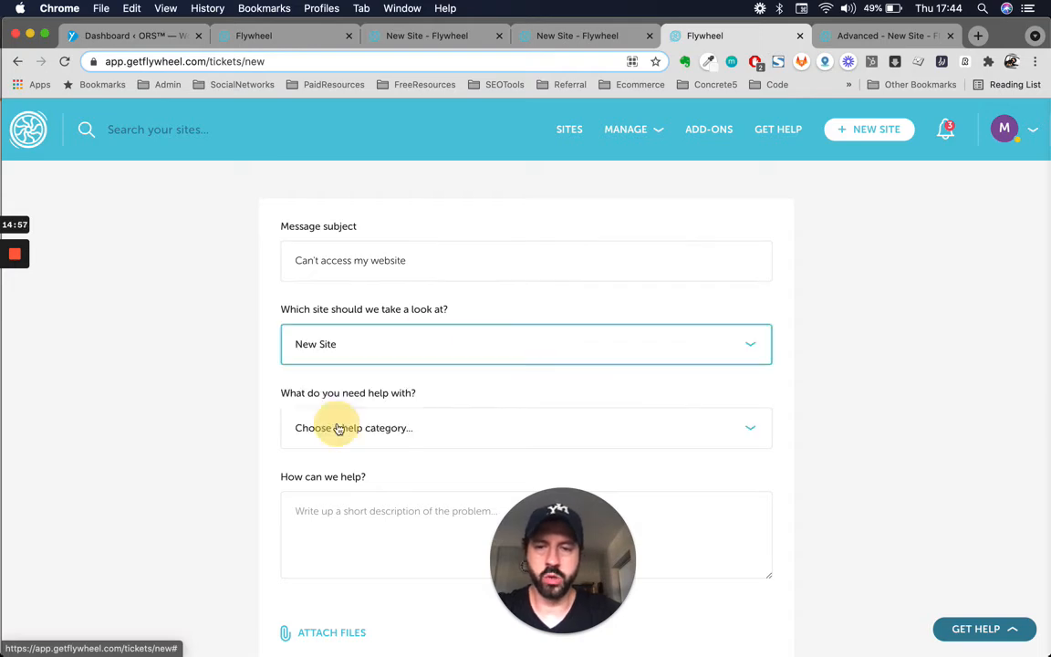
scroll(336, 423, "down", 2)
left_click(492, 290)
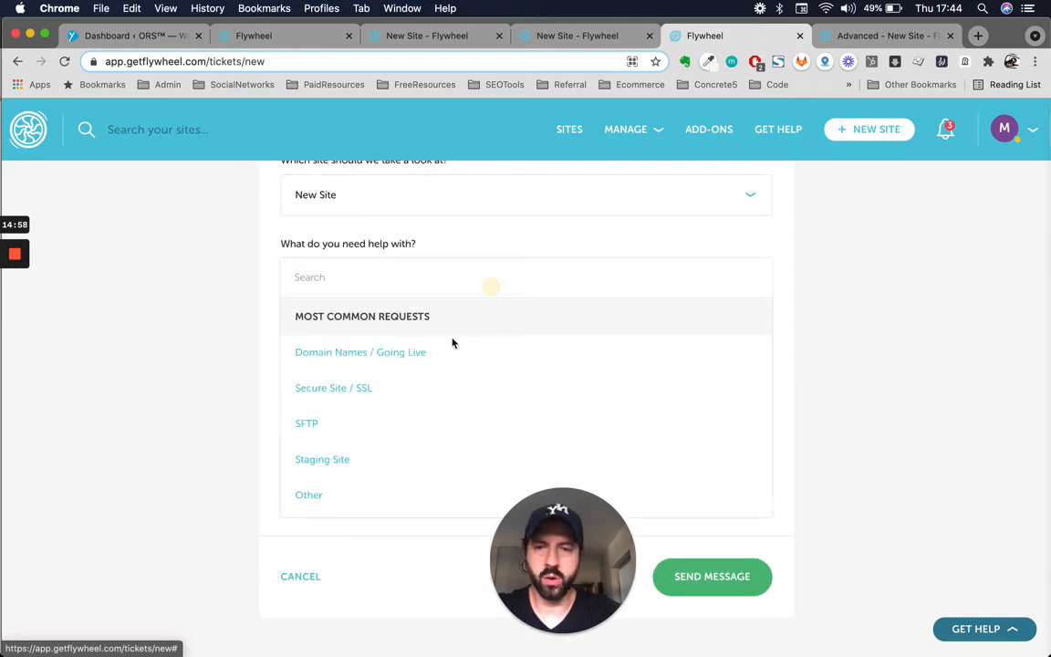
left_click(377, 393)
scroll(377, 393, "down", 2)
left_click(528, 301)
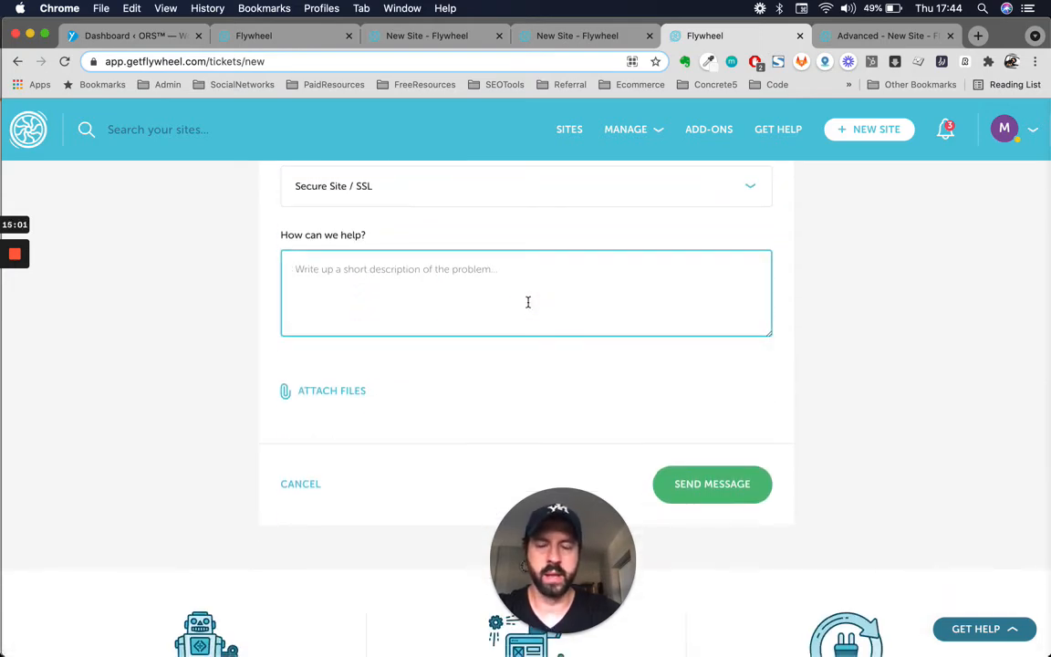
scroll(447, 392, "down", 1)
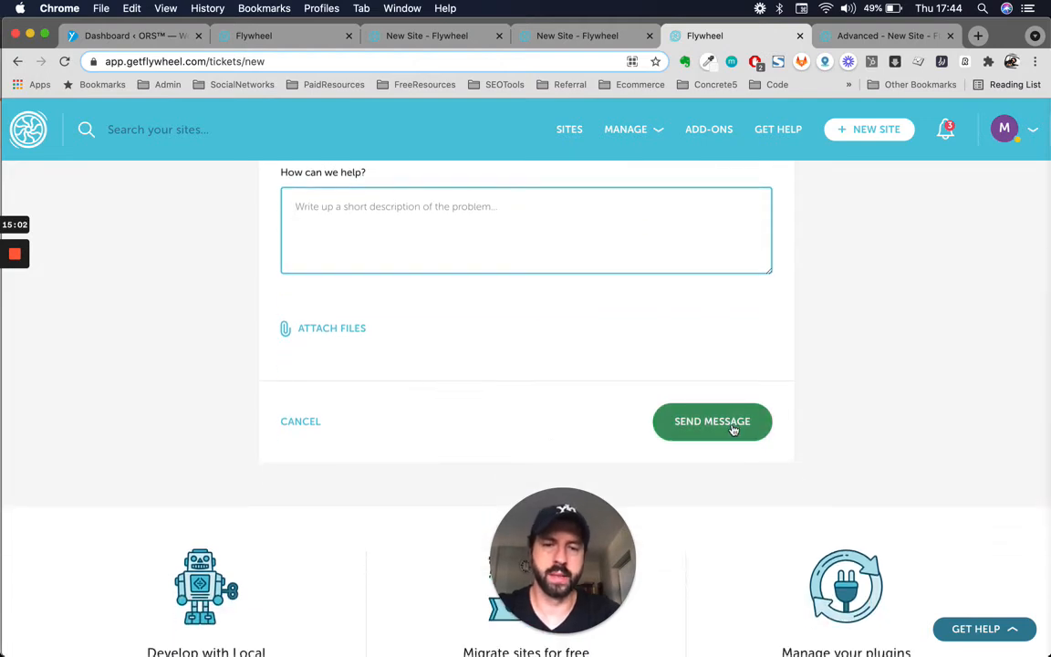
scroll(615, 356, "up", 10)
scroll(582, 368, "down", 8)
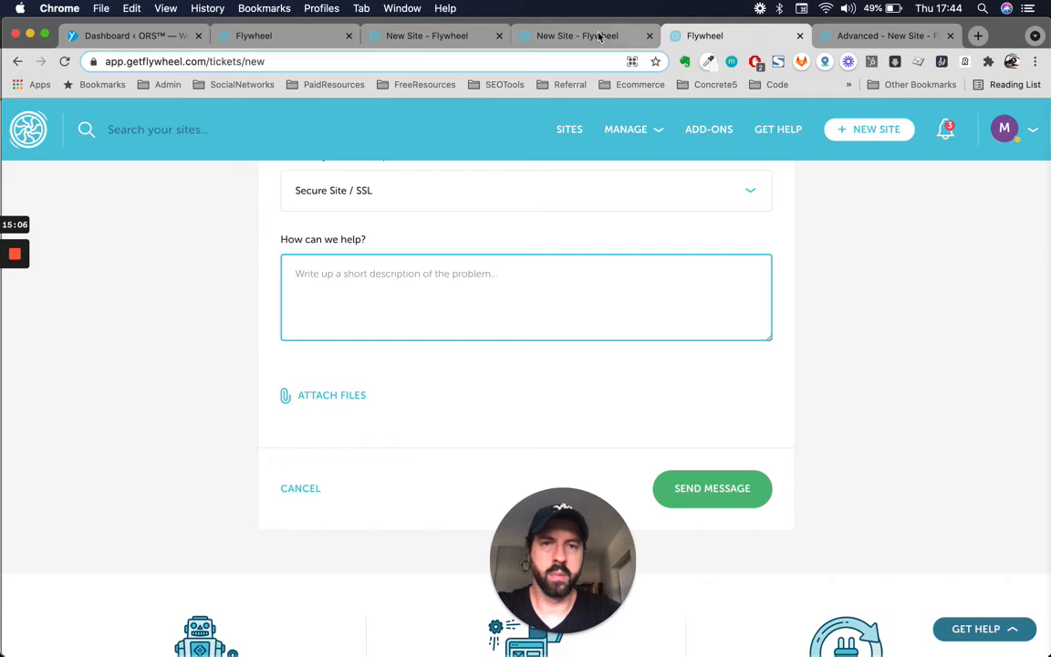
left_click(561, 35)
- Close the two duplicate New Site pages
scroll(570, 367, "down", 3)
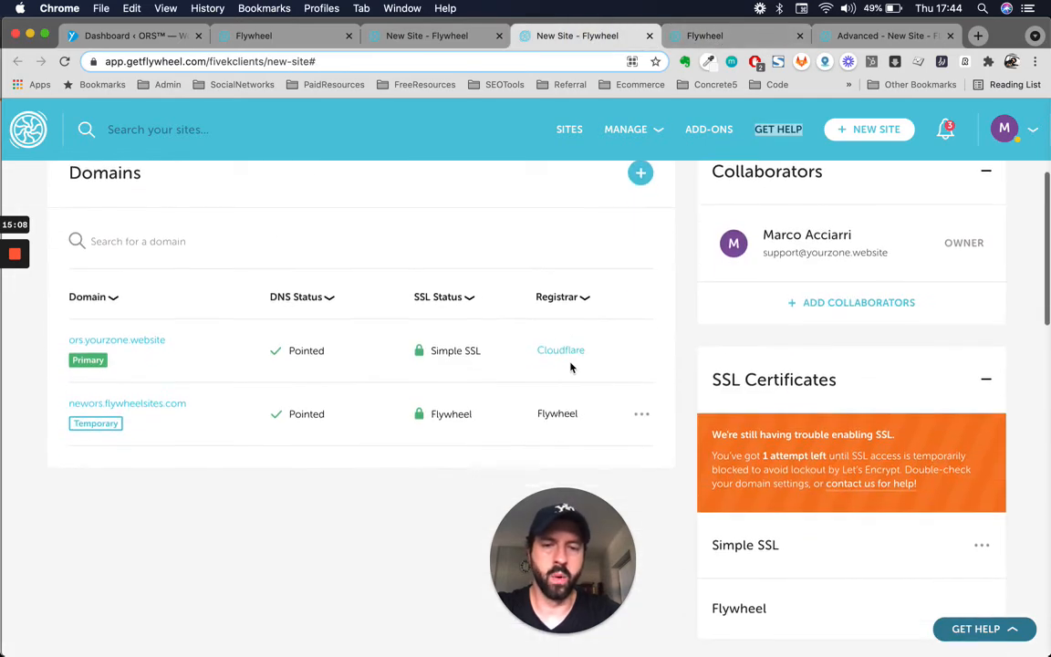
scroll(570, 367, "up", 4)
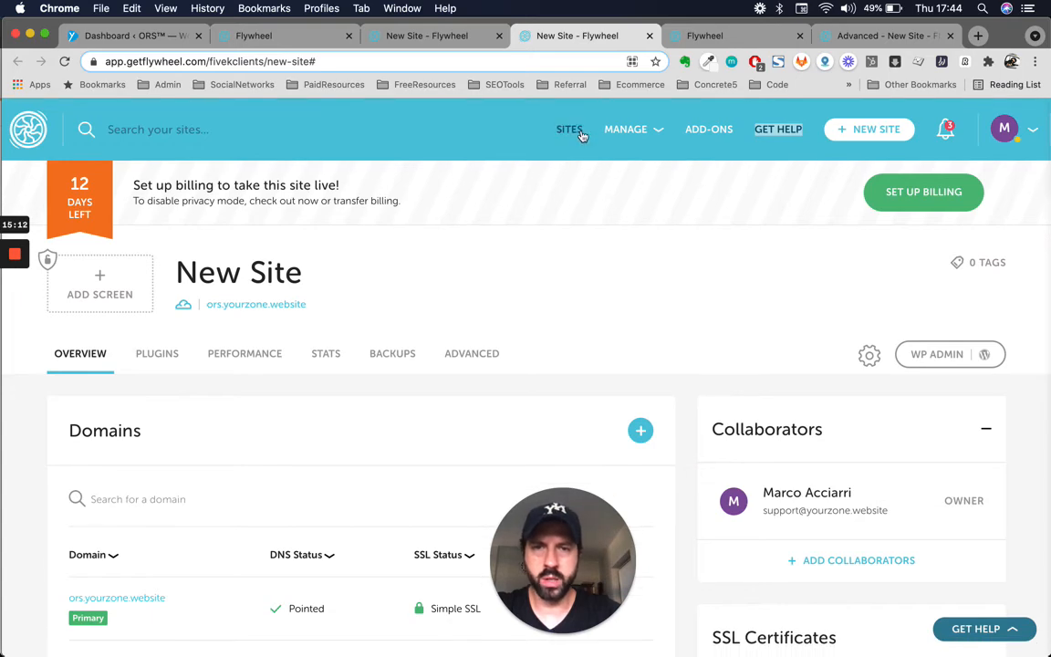
left_click(398, 36)
scroll(295, 200, "up", 4)
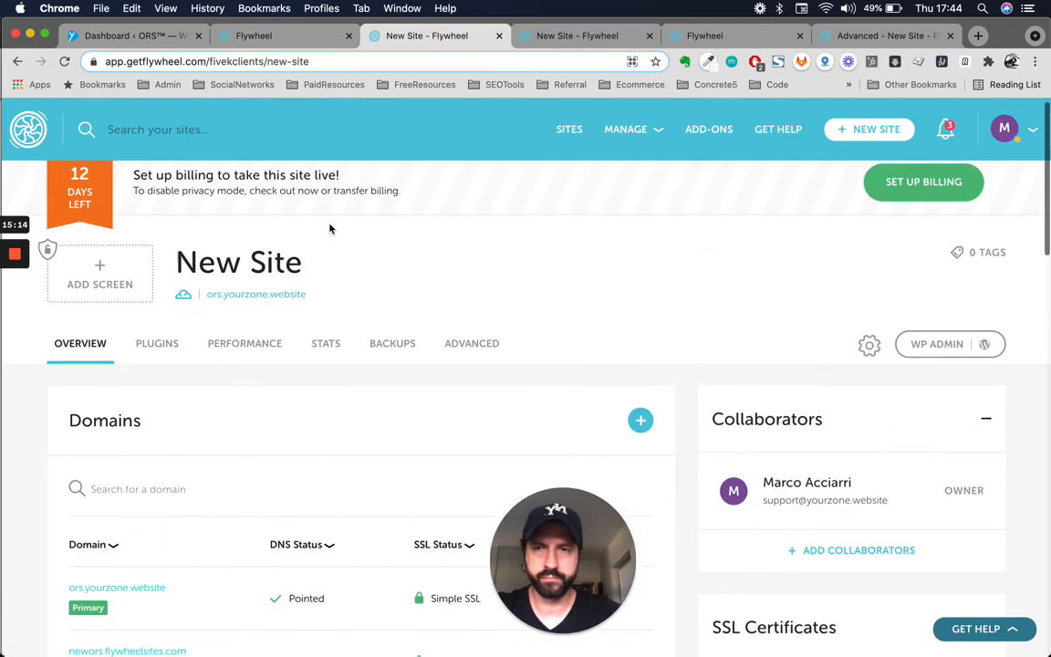
left_click(499, 36)
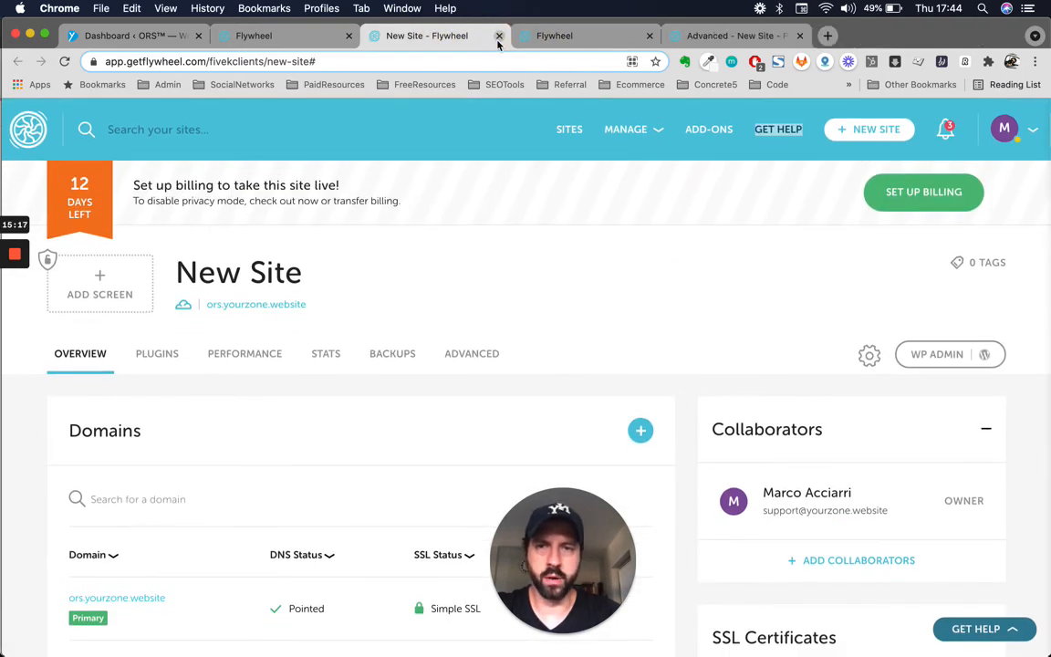
left_click(498, 40)
- Close the unsent support ticket form and the Advanced settings page
left_click(499, 36)
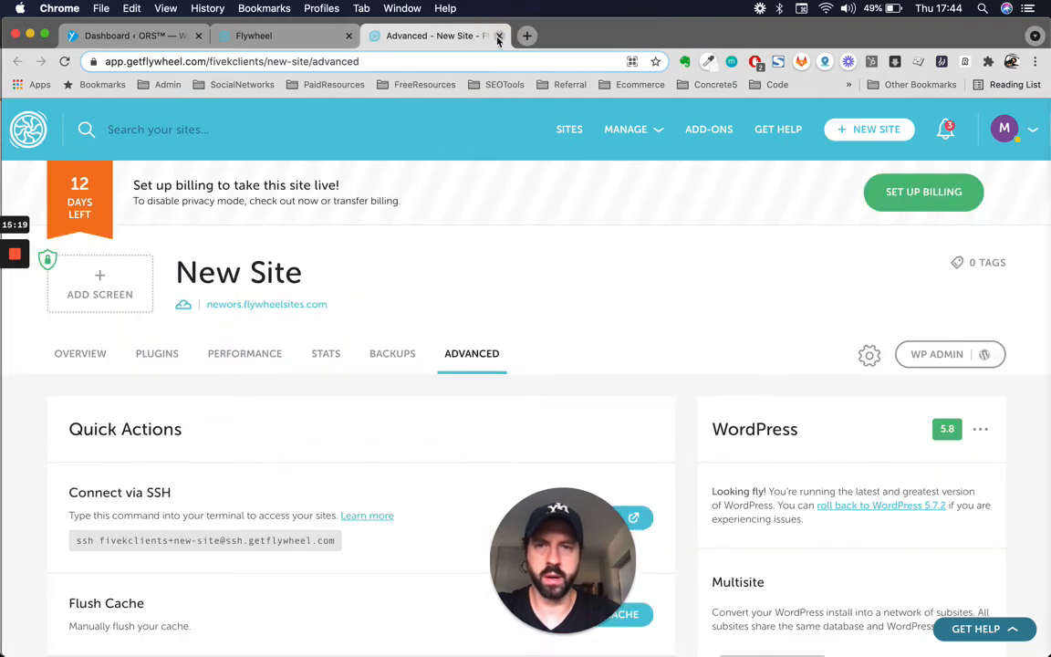
left_click(499, 35)
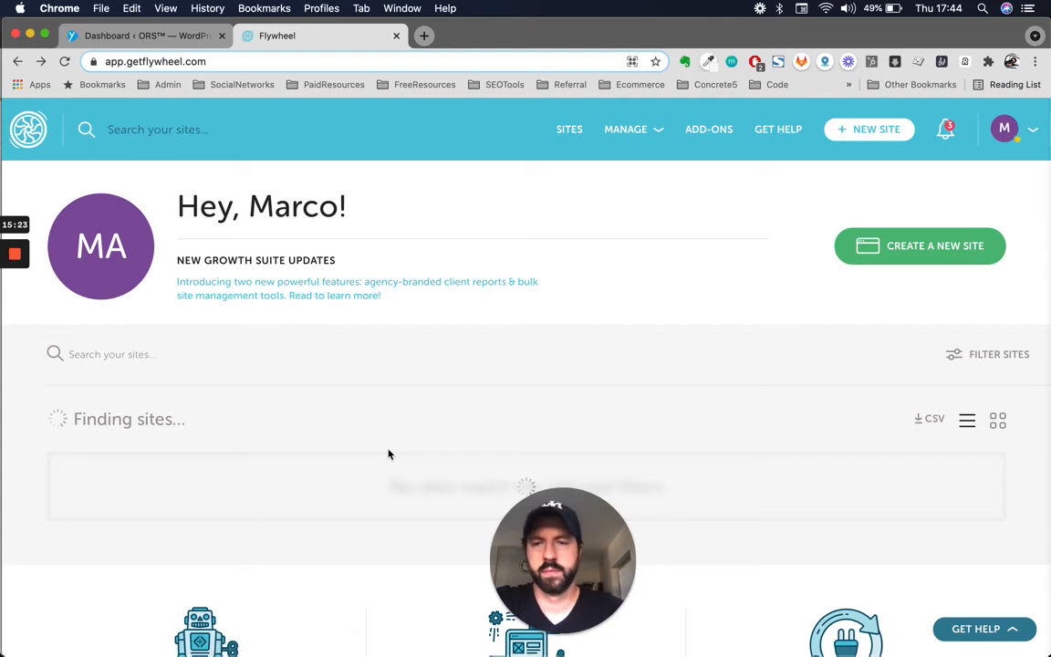
scroll(388, 453, "down", 3)
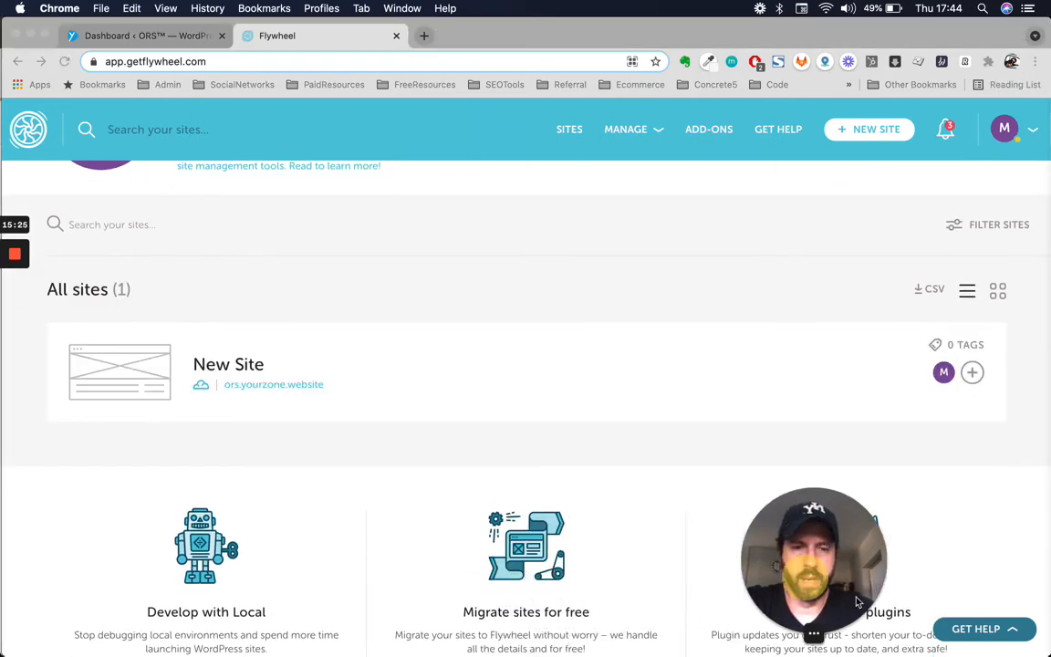
right_click(283, 387)
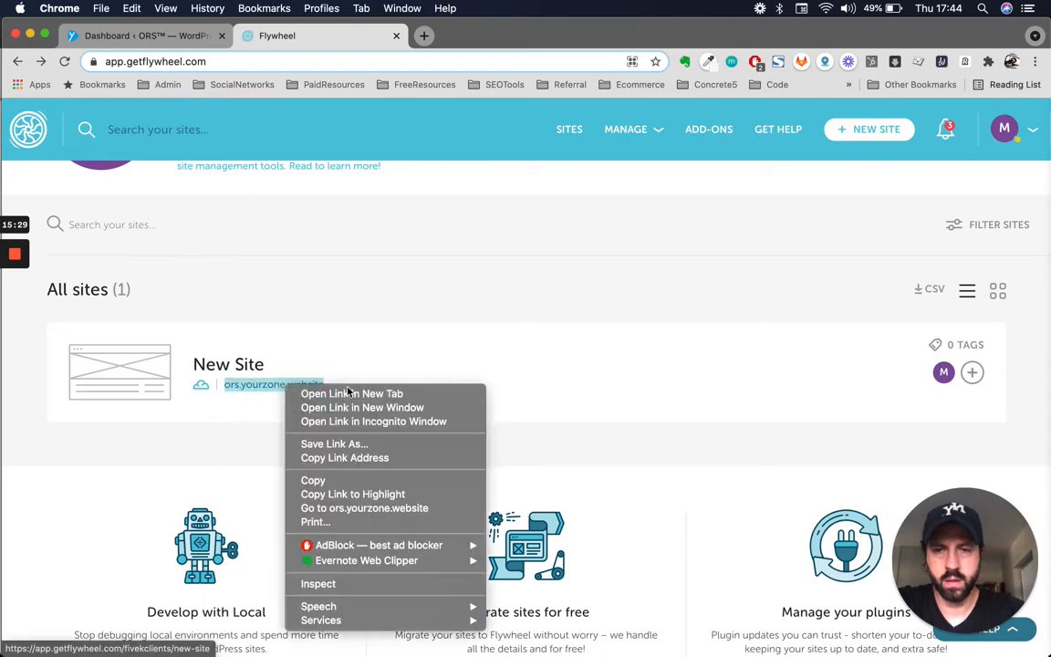
- Open the New Site overview in a new tab and switch to it
left_click(351, 394)
left_click(521, 36)
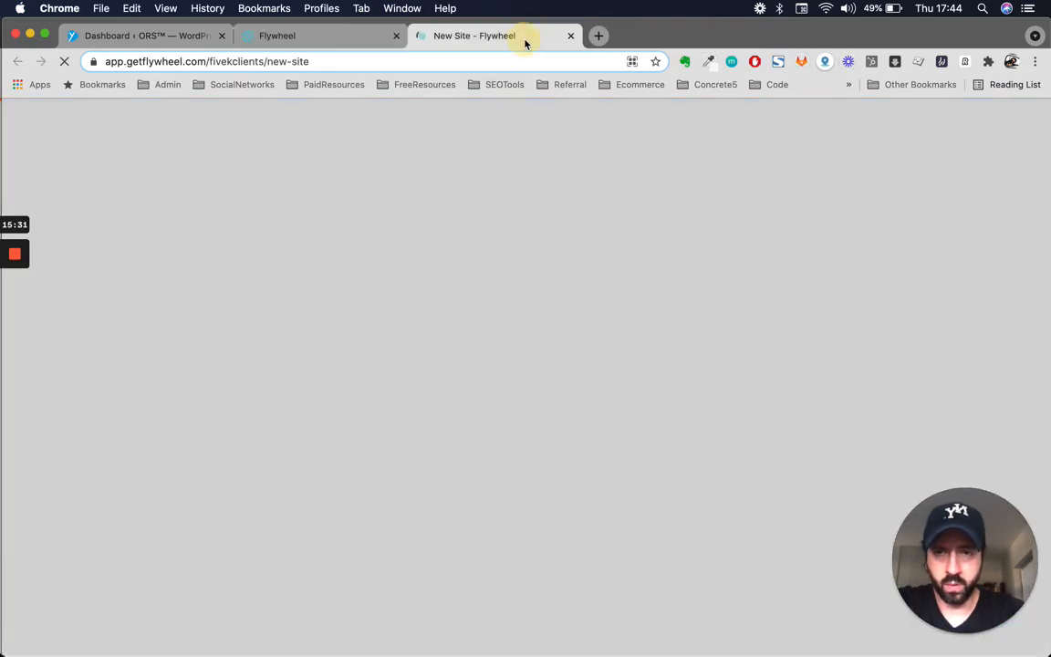
scroll(369, 407, "down", 3)
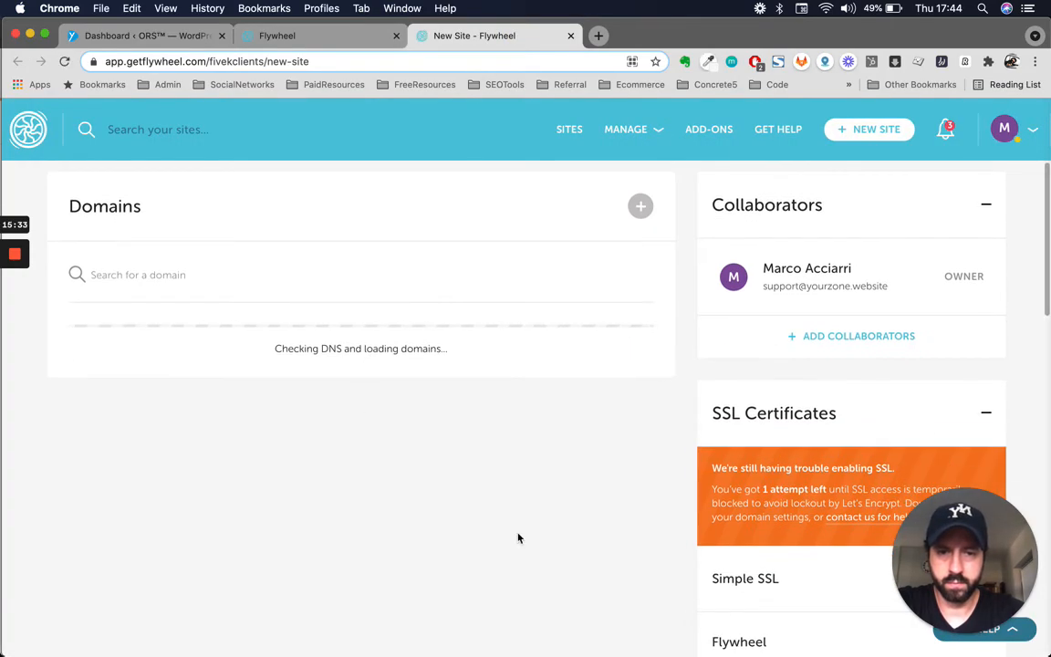
scroll(518, 538, "down", 3)
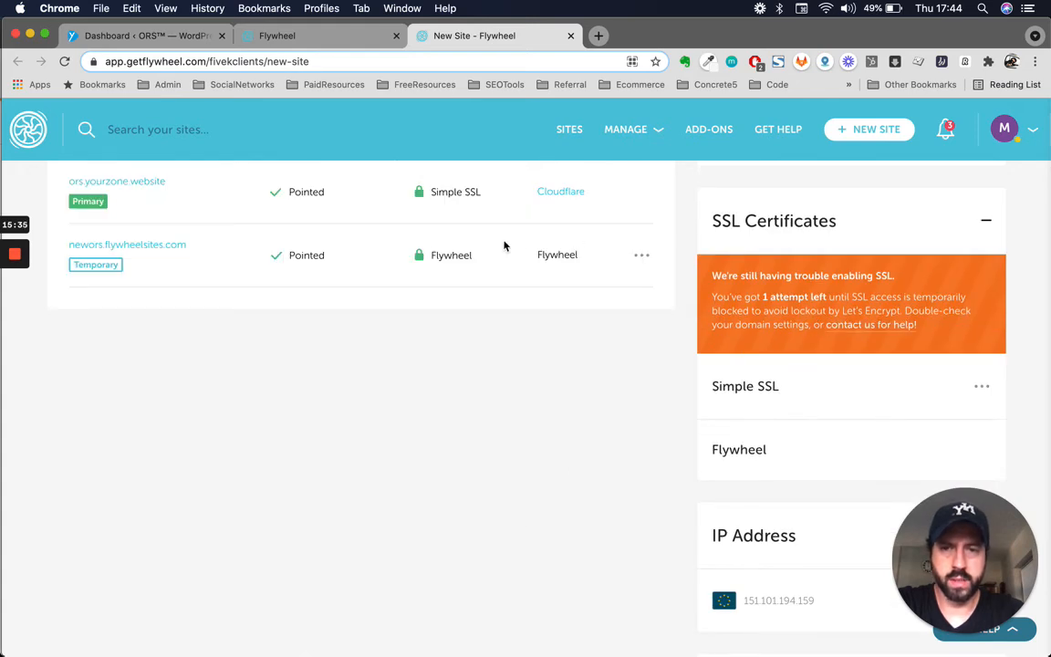
scroll(504, 245, "up", 2)
scroll(533, 444, "up", 5)
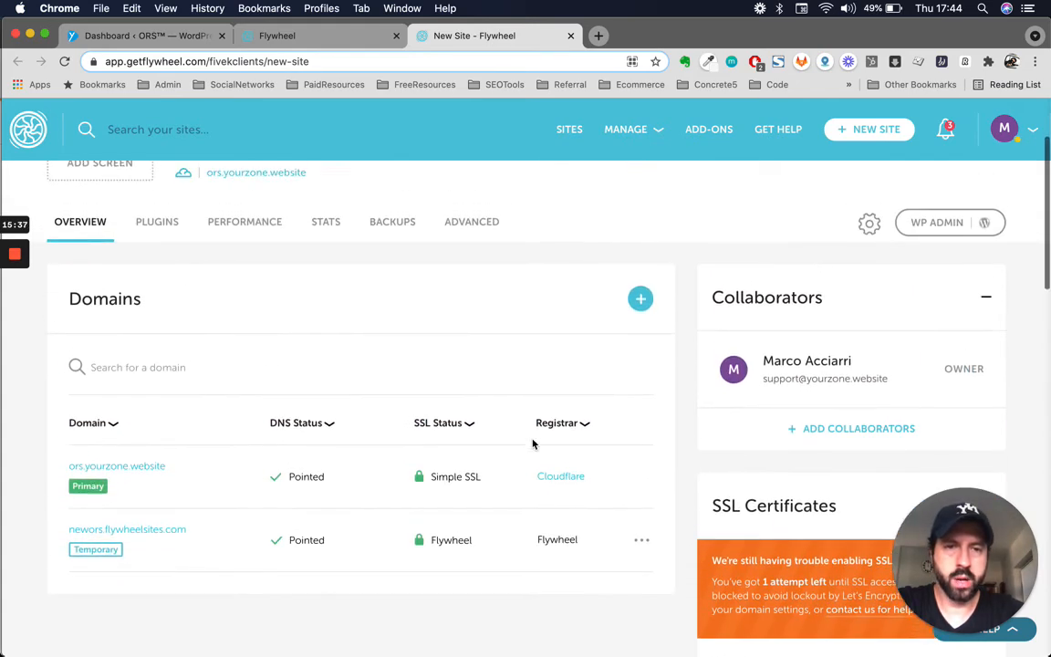
- Launch WP ADMIN from the site's gear menu, then go back to the New Site dashboard
left_click(869, 311)
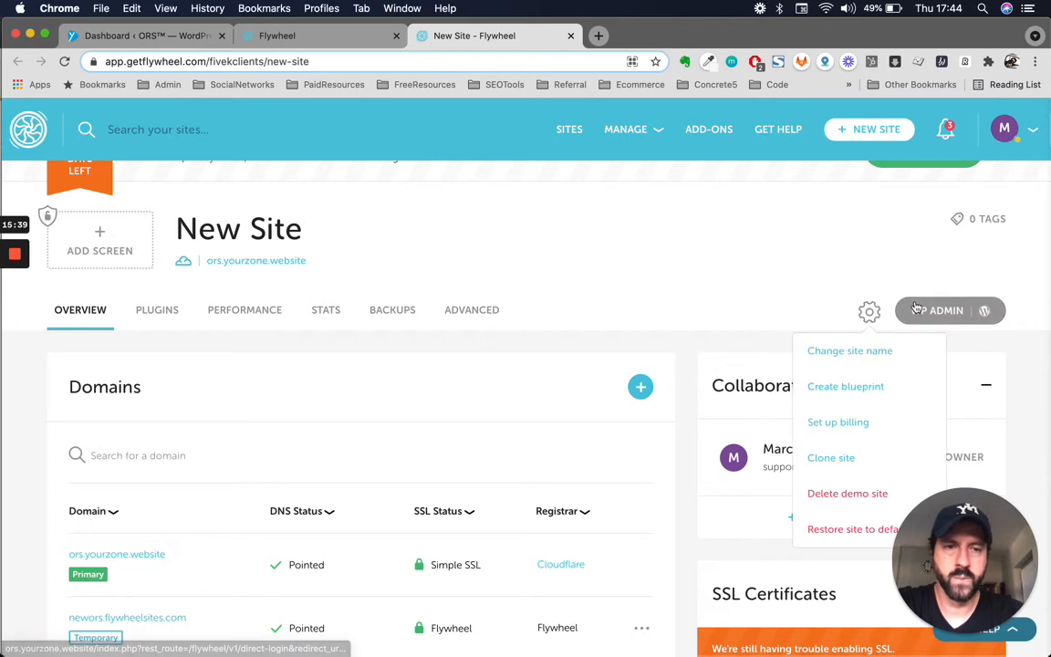
left_click(944, 310)
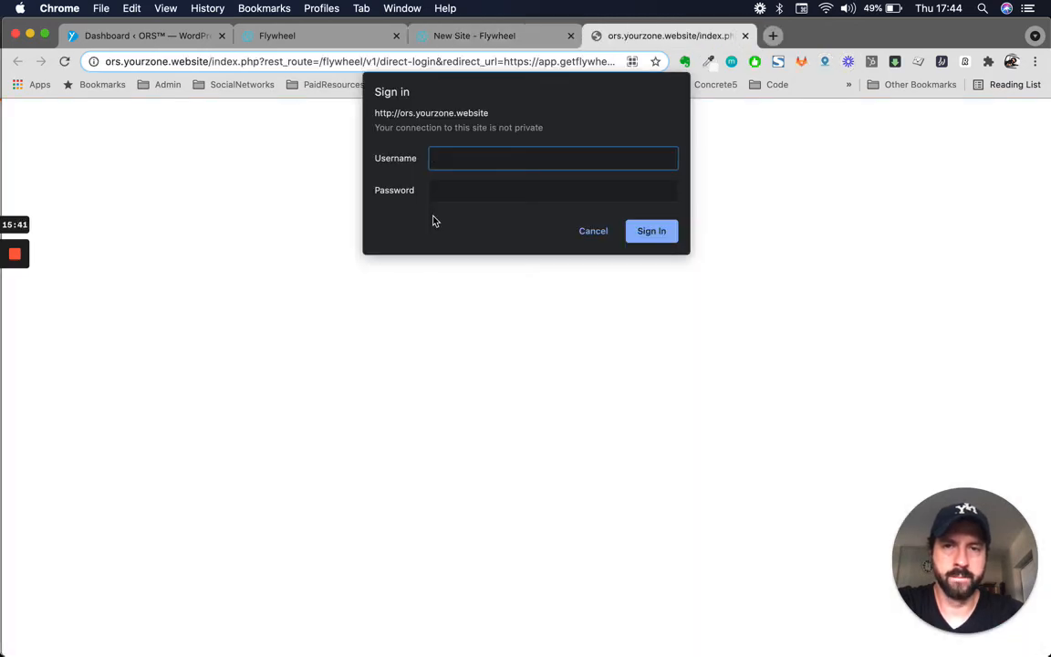
left_click(500, 38)
- Find the Privacy Mode username and password on the New Site overview
scroll(511, 395, "down", 3)
scroll(456, 387, "up", 4)
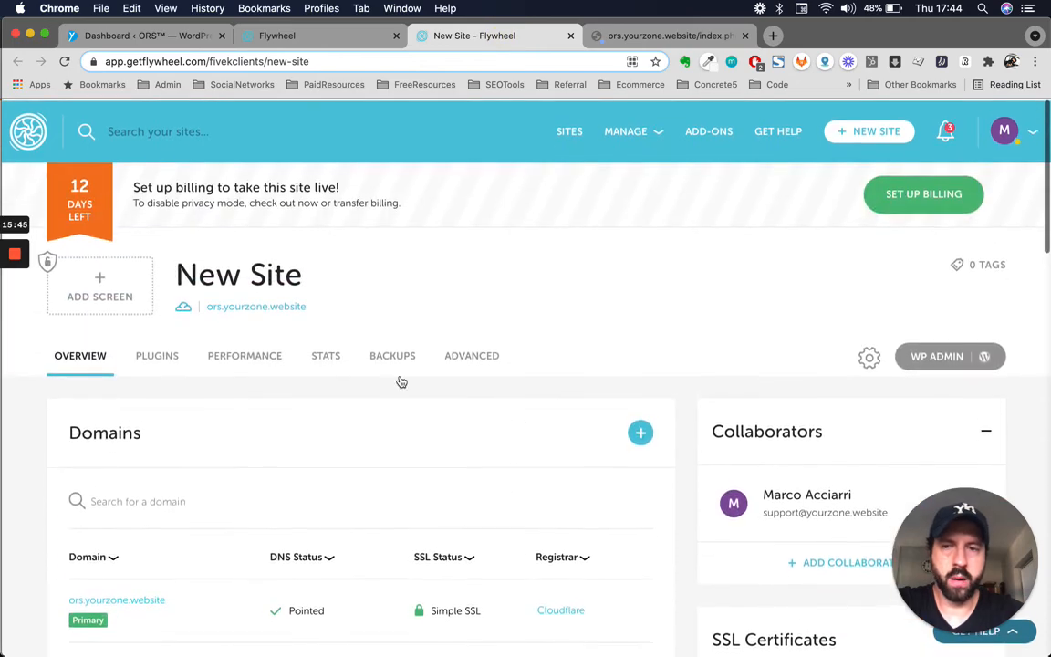
scroll(529, 390, "down", 10)
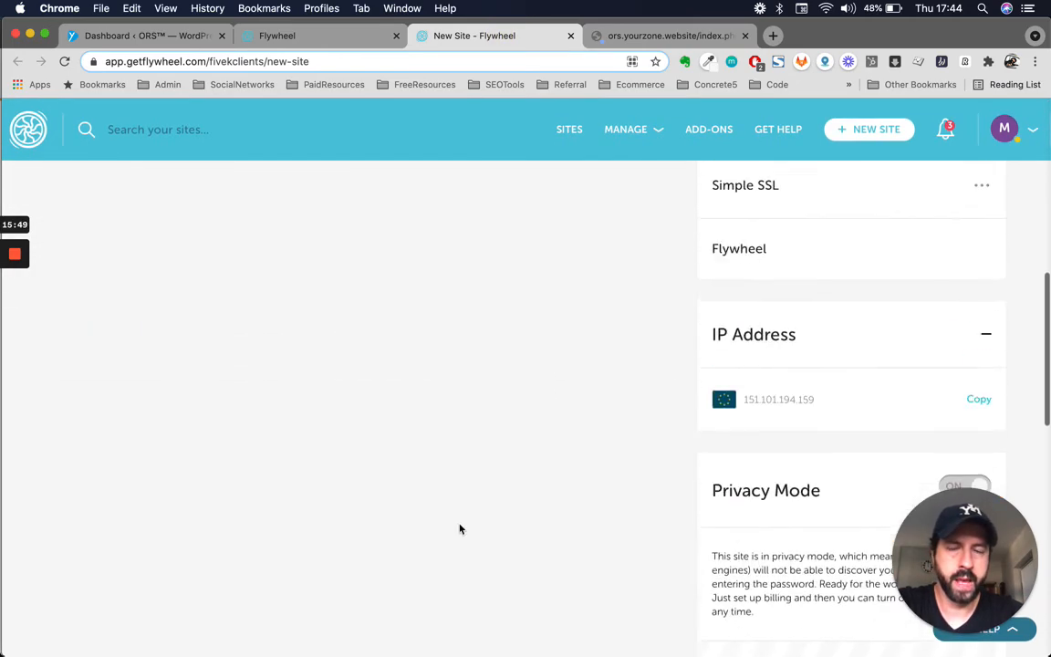
scroll(460, 528, "up", 8)
scroll(643, 419, "down", 7)
scroll(641, 417, "down", 5)
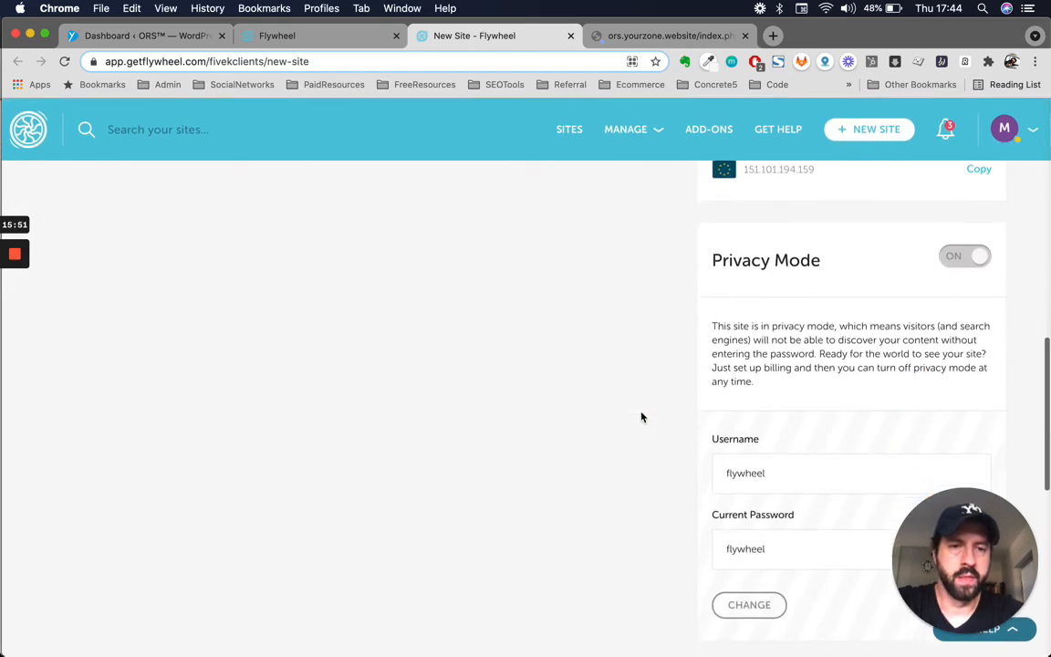
scroll(725, 243, "up", 2)
mouse_move(965, 205)
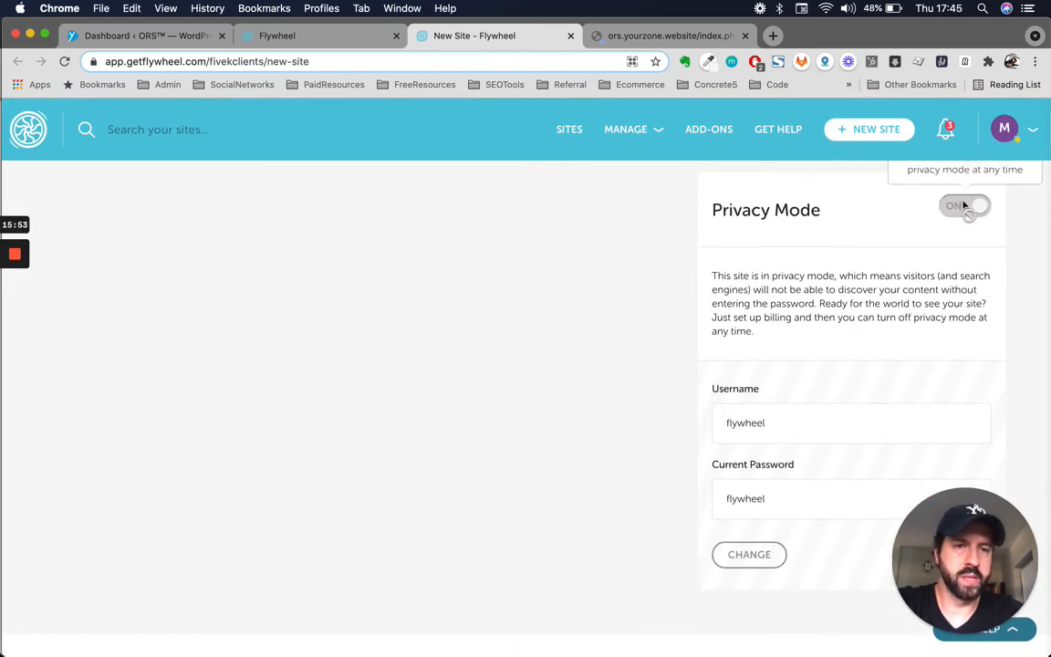
scroll(915, 262, "up", 1)
scroll(826, 311, "down", 2)
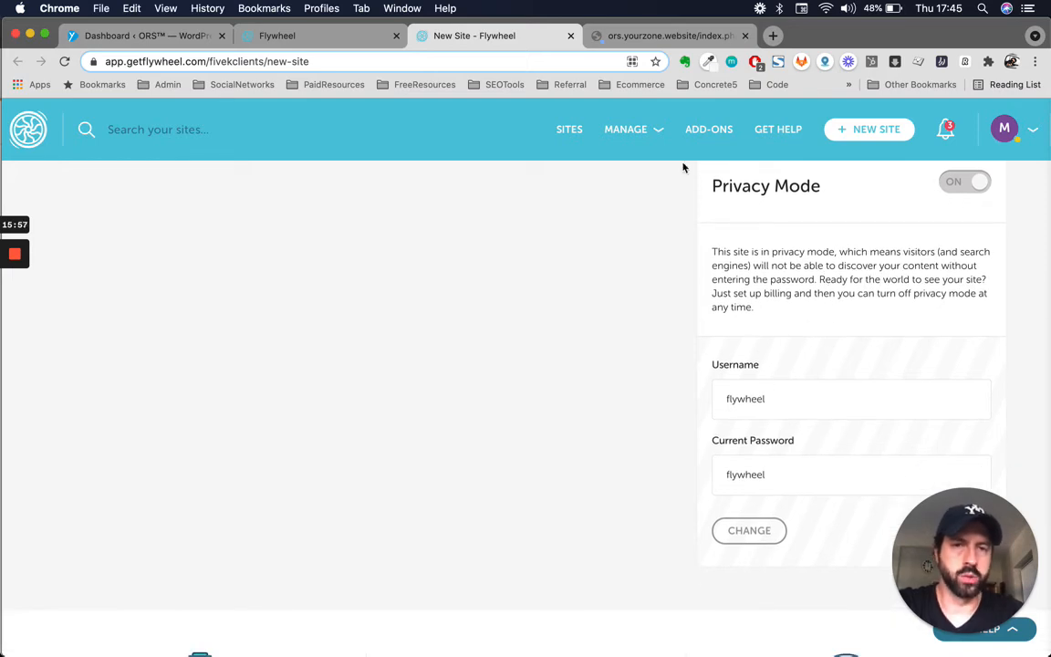
- Sign in at the site's login prompt with the privacy-mode username and password
left_click(664, 36)
type("flywh")
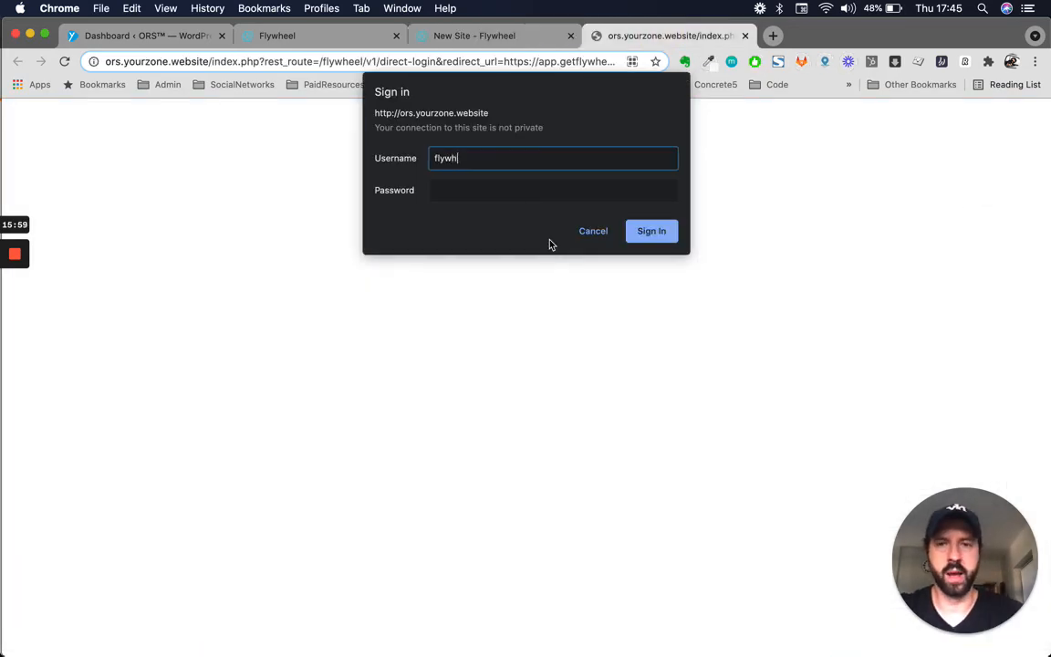
type("eel")
left_click(567, 192)
type("••")
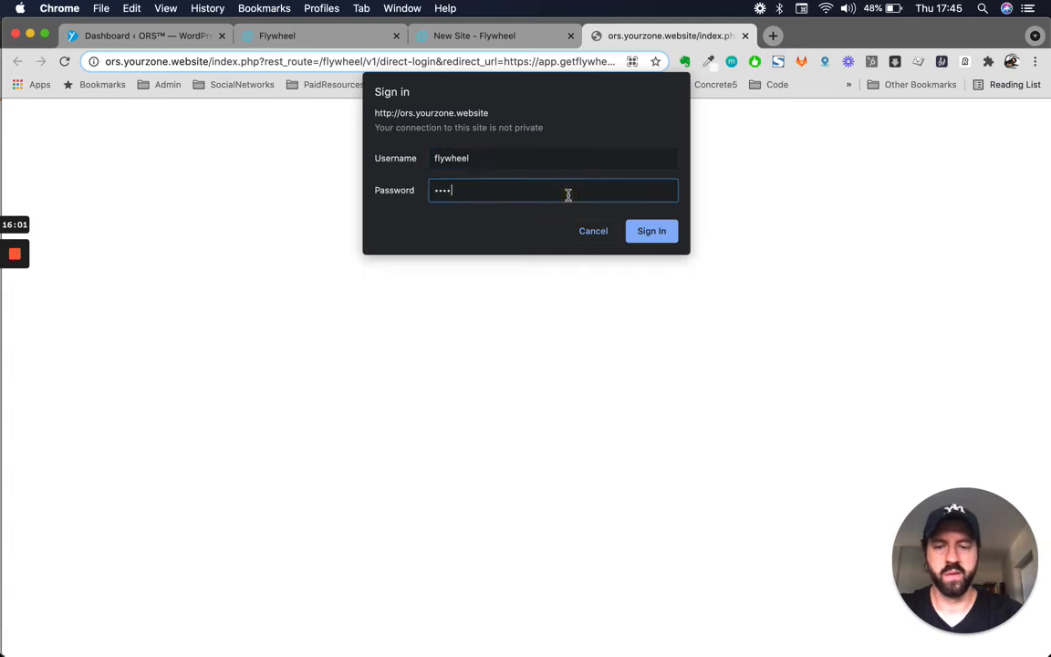
left_click(650, 234)
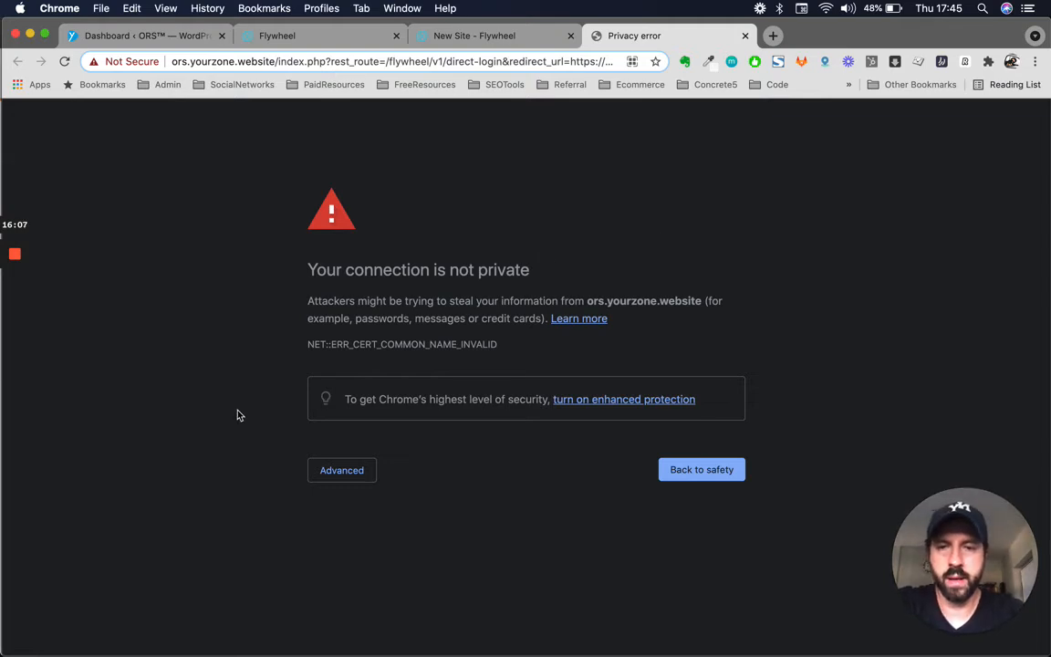
- Check the crossed-out https address on the privacy warning, then return to the New Site dashboard
mouse_move(2, 401)
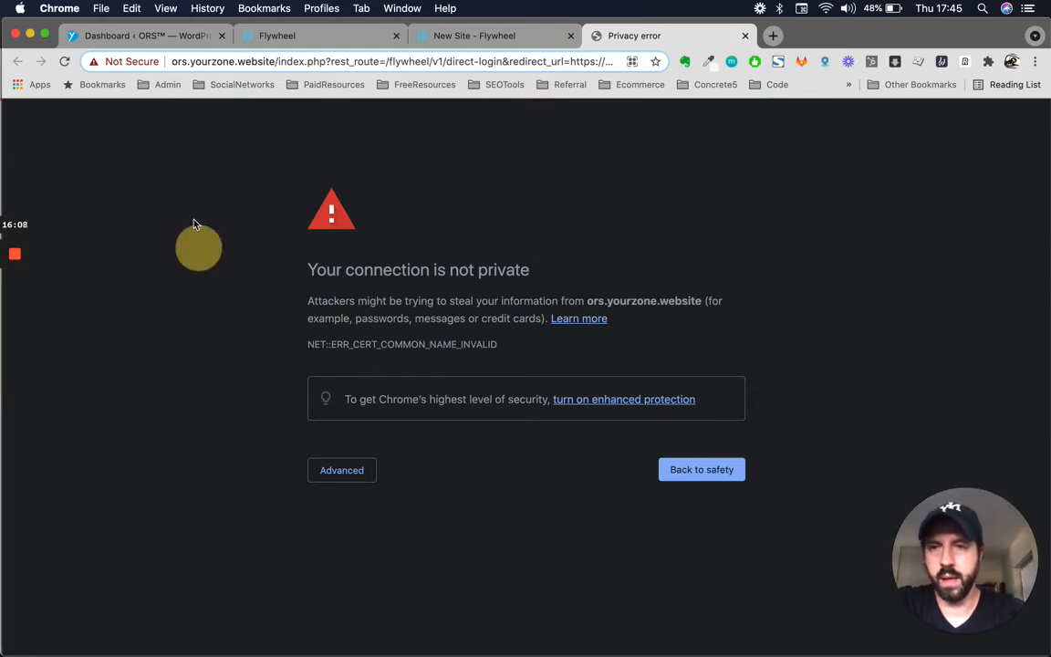
left_click(180, 62)
left_click(180, 64)
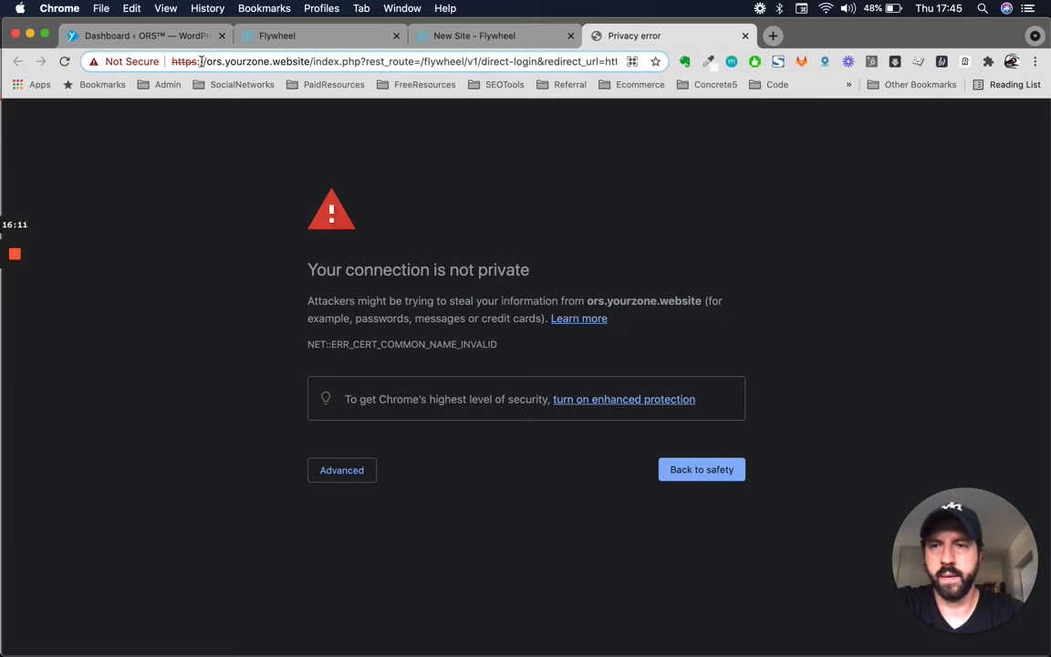
left_click(173, 61)
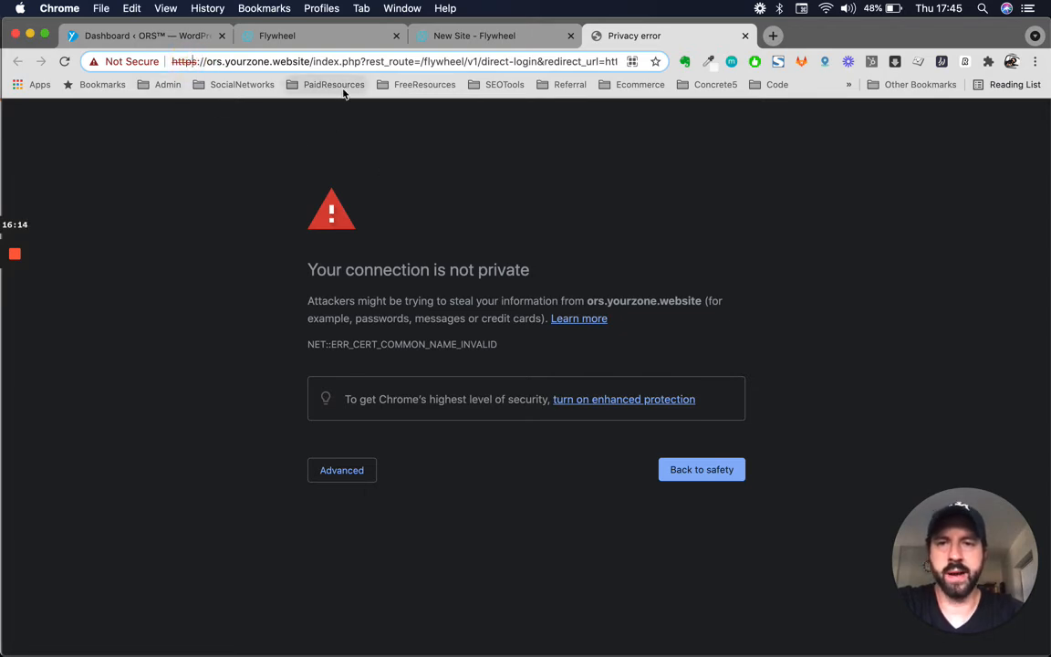
left_click(423, 36)
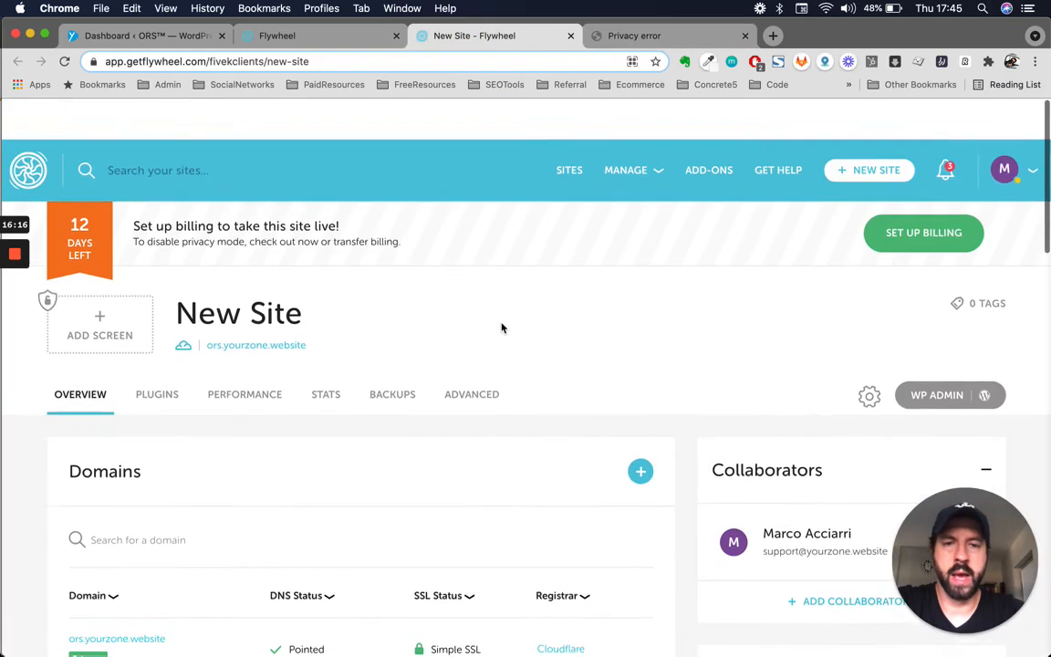
- Review the New Site Domains and SSL Certificates panels, then go to the All sites view
scroll(501, 327, "down", 5)
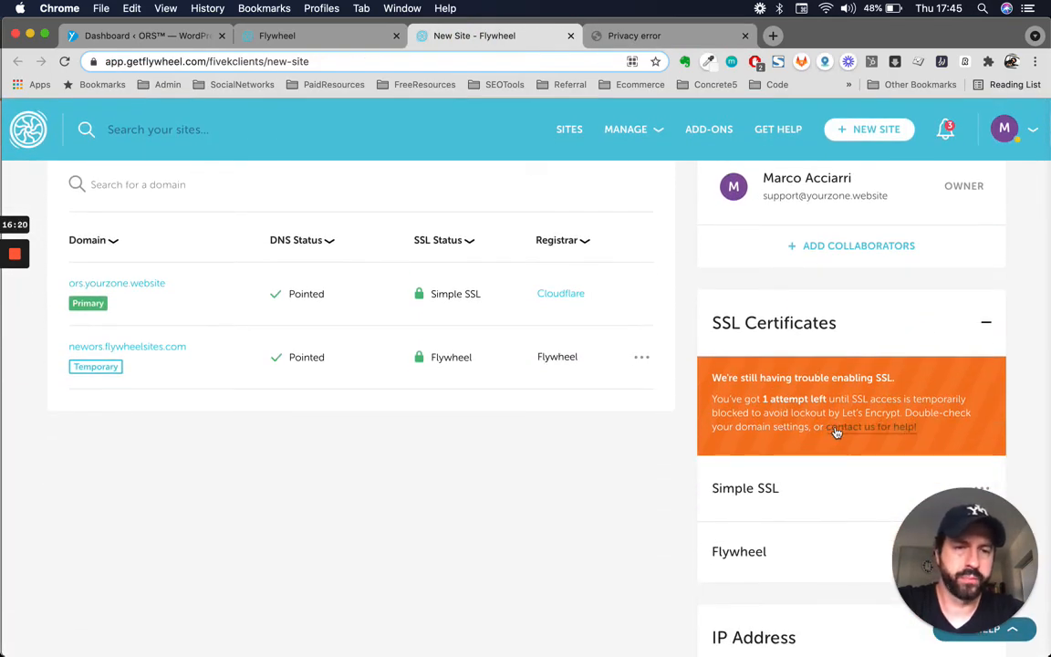
scroll(652, 449, "up", 2)
scroll(651, 447, "up", 3)
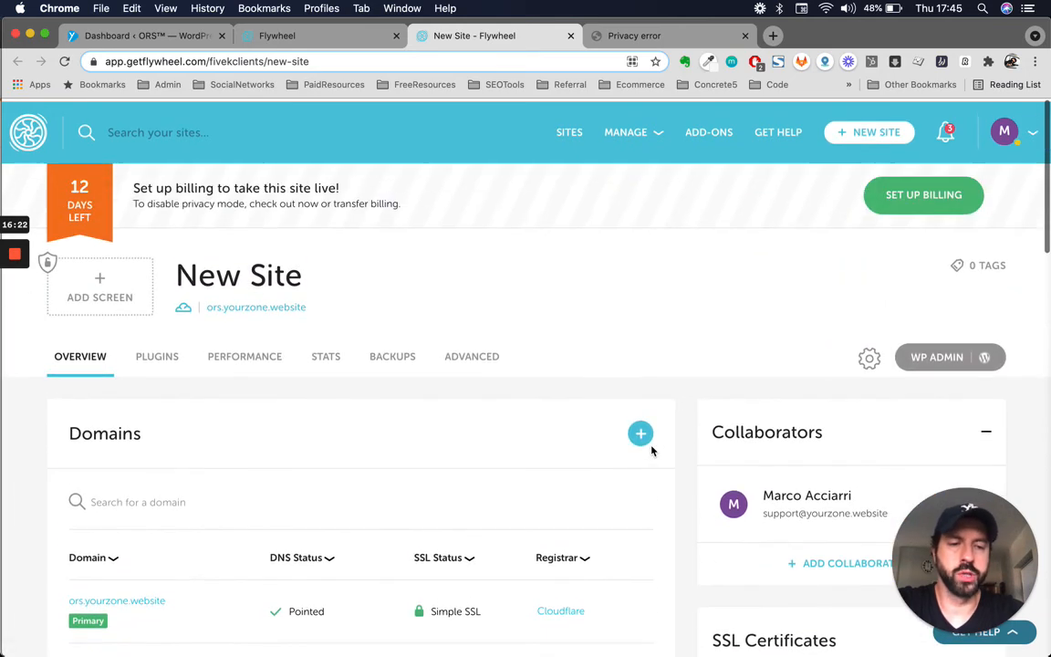
scroll(613, 459, "down", 1)
scroll(610, 461, "down", 1)
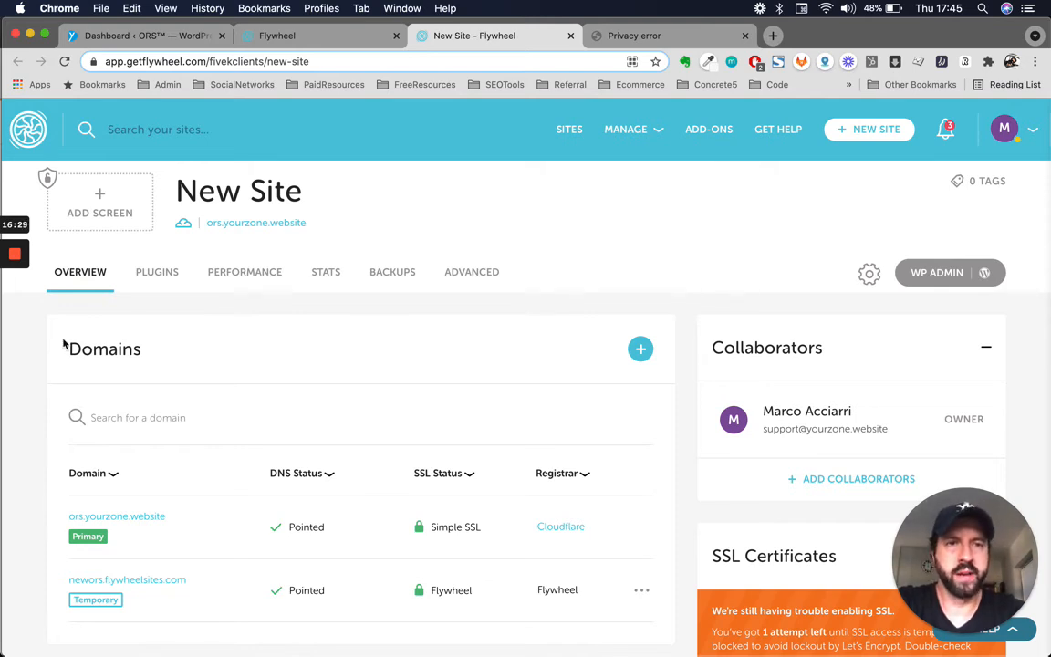
mouse_move(13, 315)
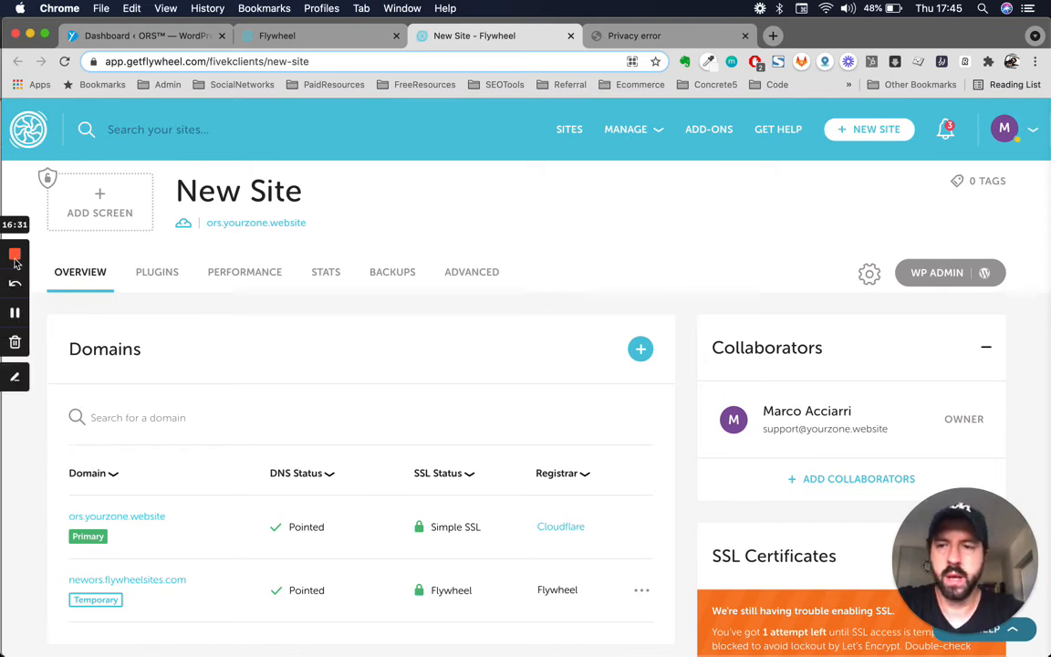
left_click(13, 315)
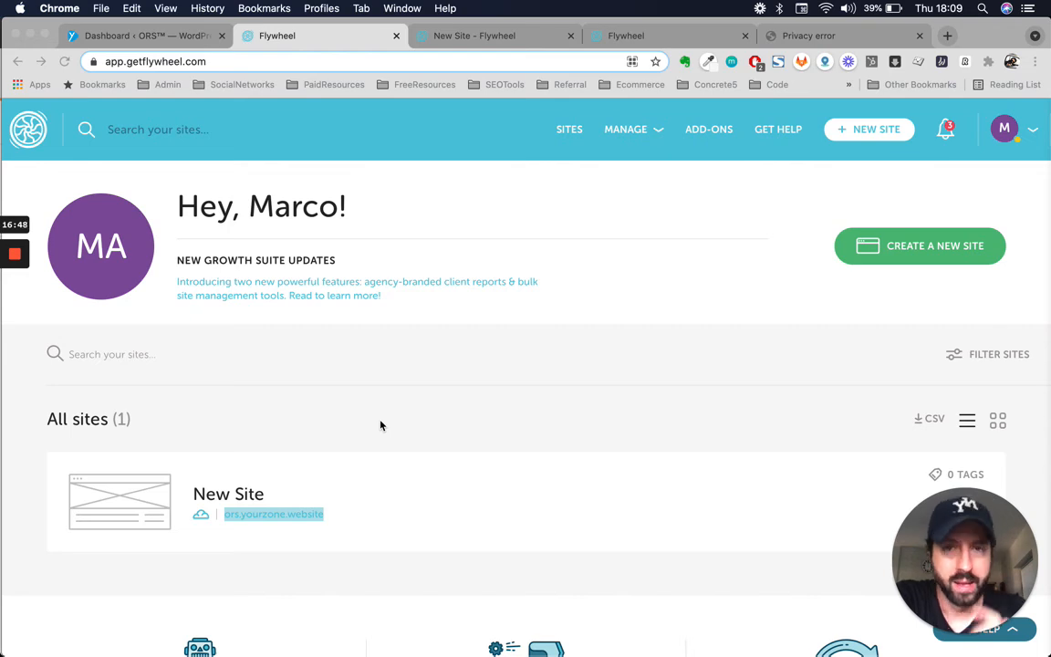
- Read the 'SSL not working' ticket reply, re-checking the insecure site warning in between
left_click(645, 41)
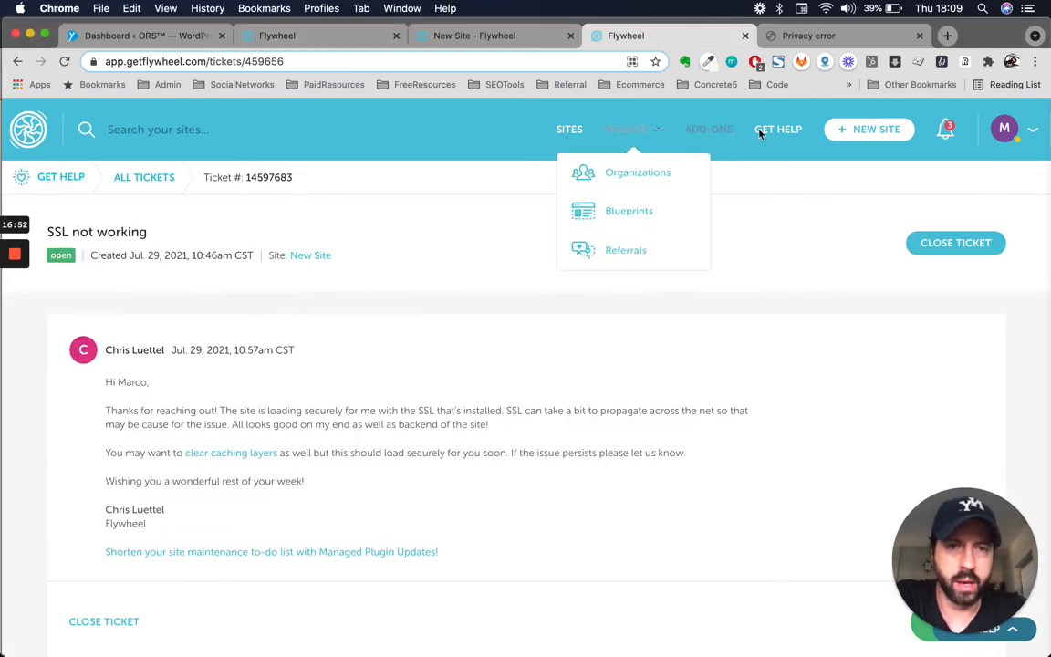
scroll(565, 327, "down", 5)
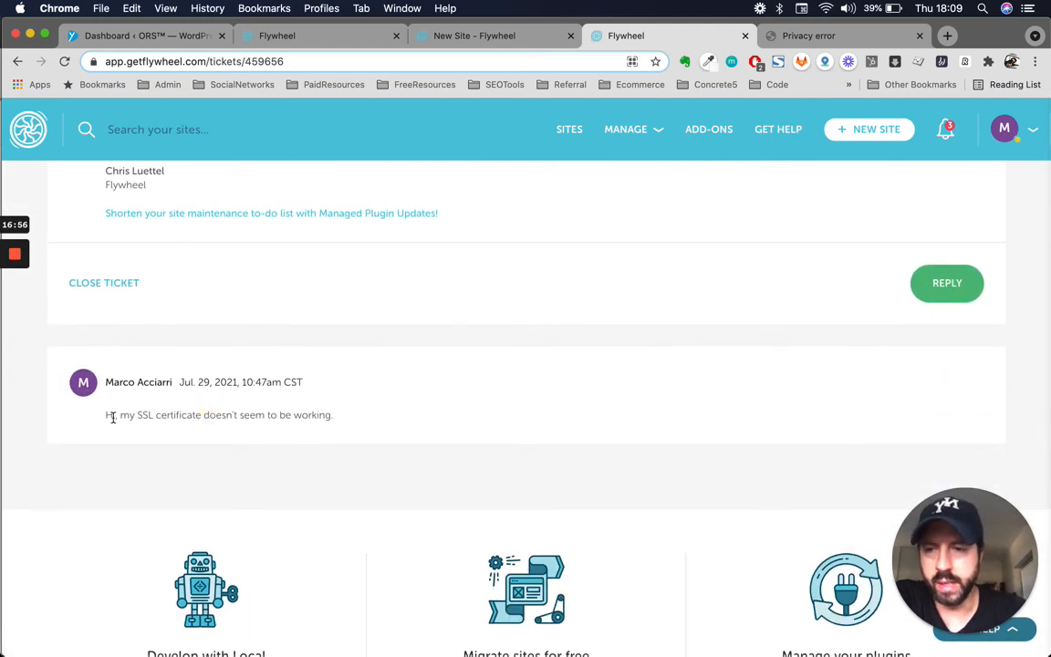
left_click_drag(108, 416, 345, 418)
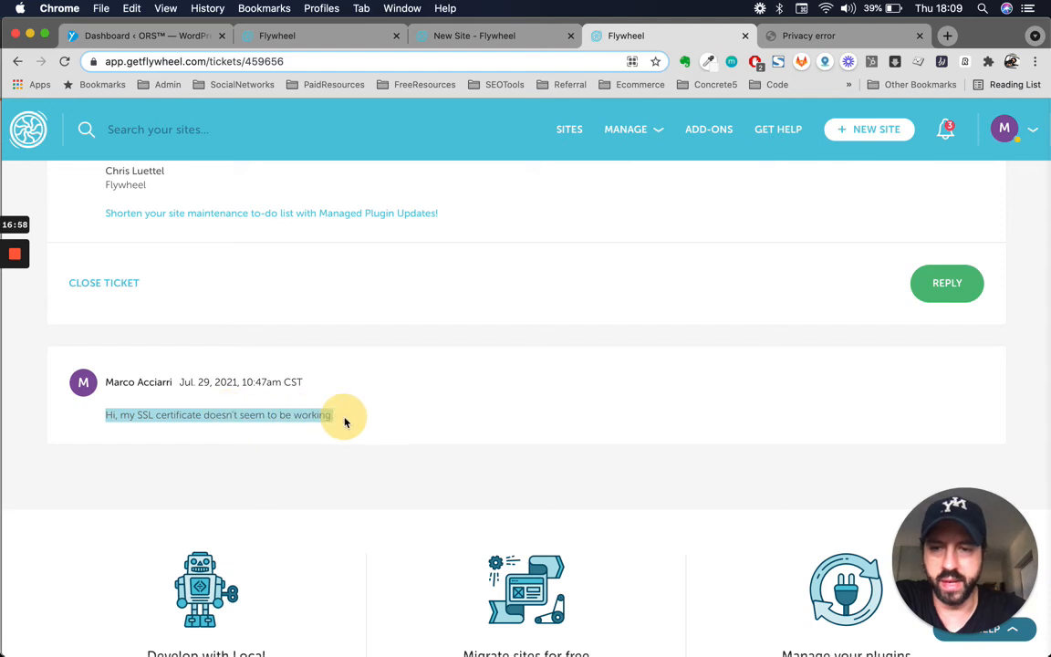
left_click(421, 387)
scroll(420, 387, "up", 3)
left_click(869, 39)
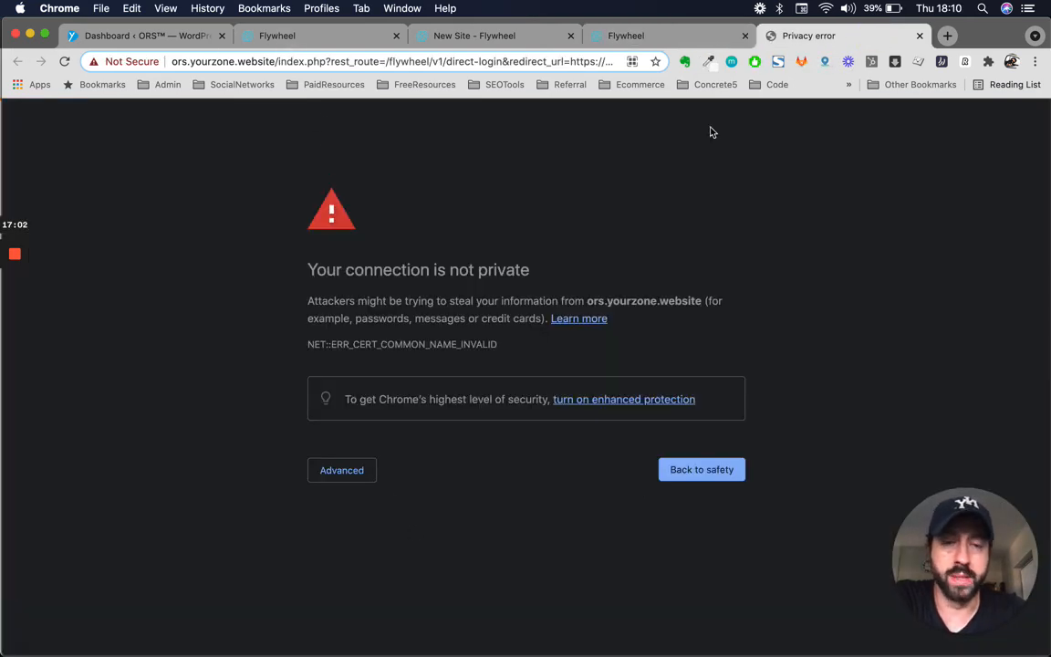
left_click(653, 27)
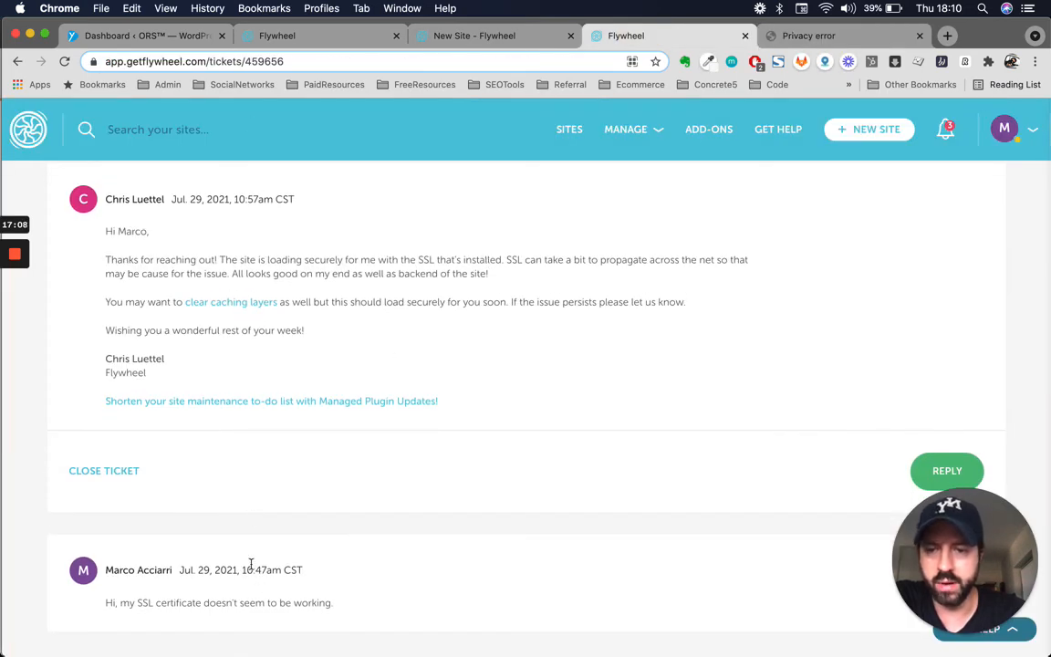
- Compare the request and reply timestamps and the reply's opening, then return to New Site
left_click_drag(255, 569, 268, 571)
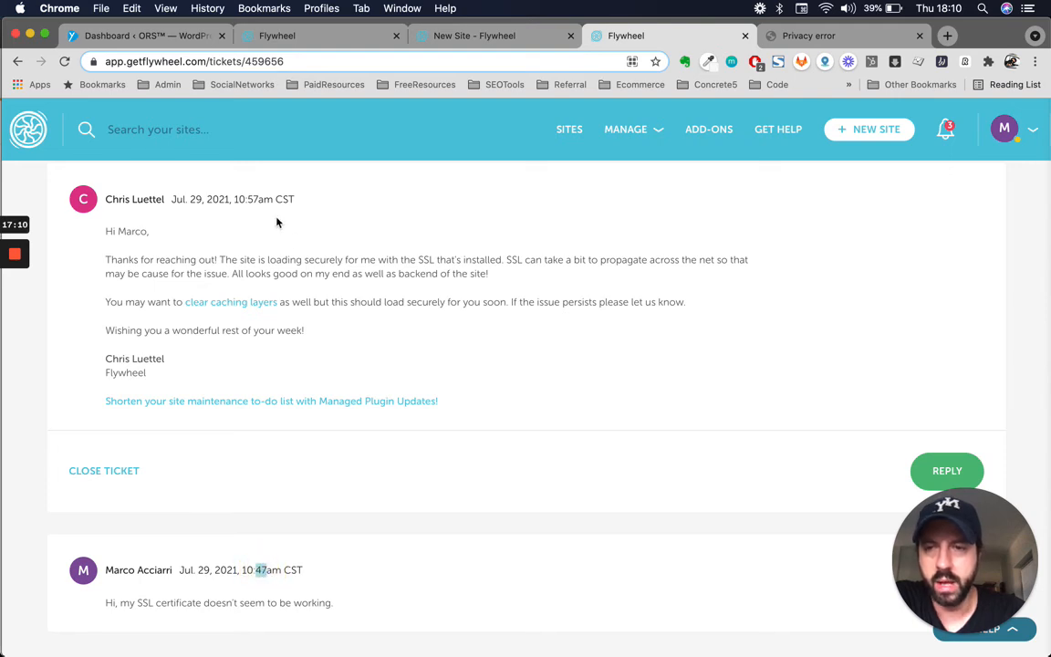
left_click_drag(248, 199, 260, 199)
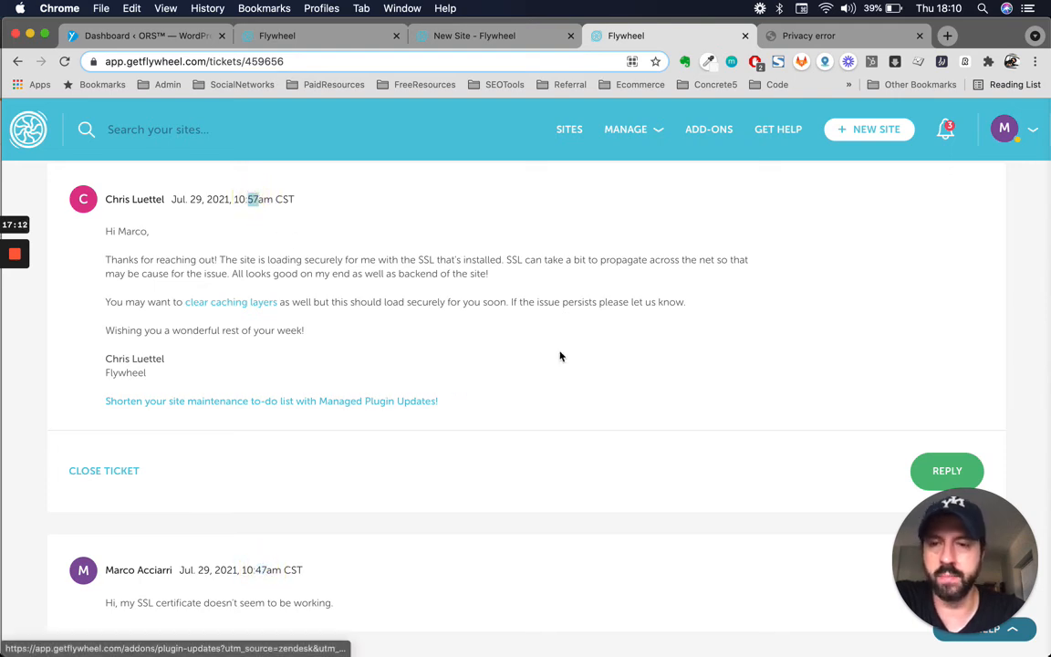
scroll(593, 337, "up", 1)
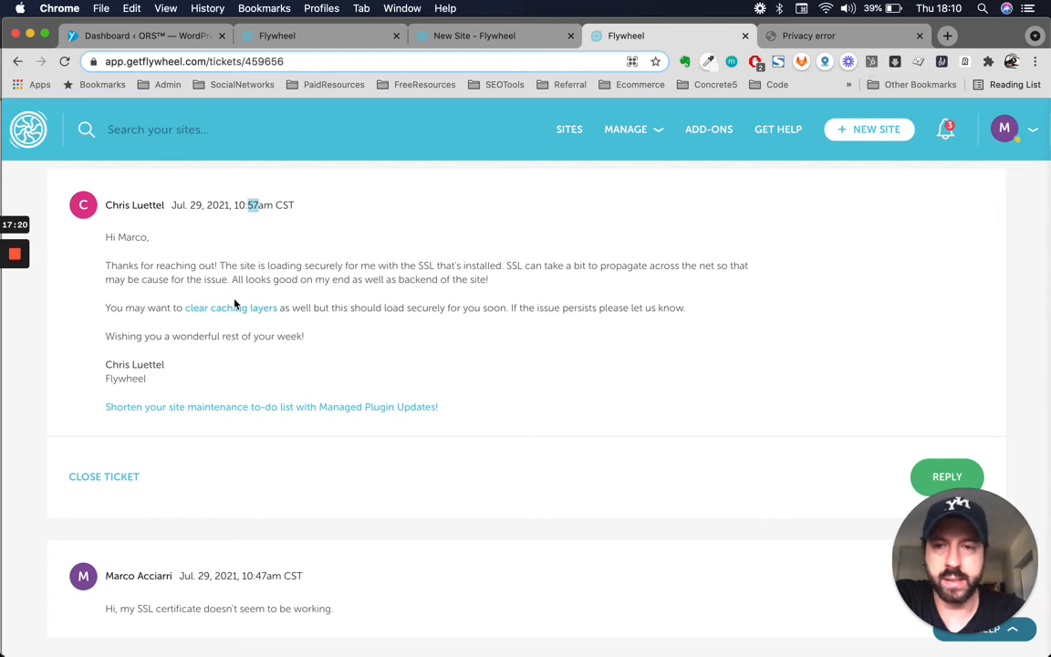
left_click_drag(200, 243, 401, 247)
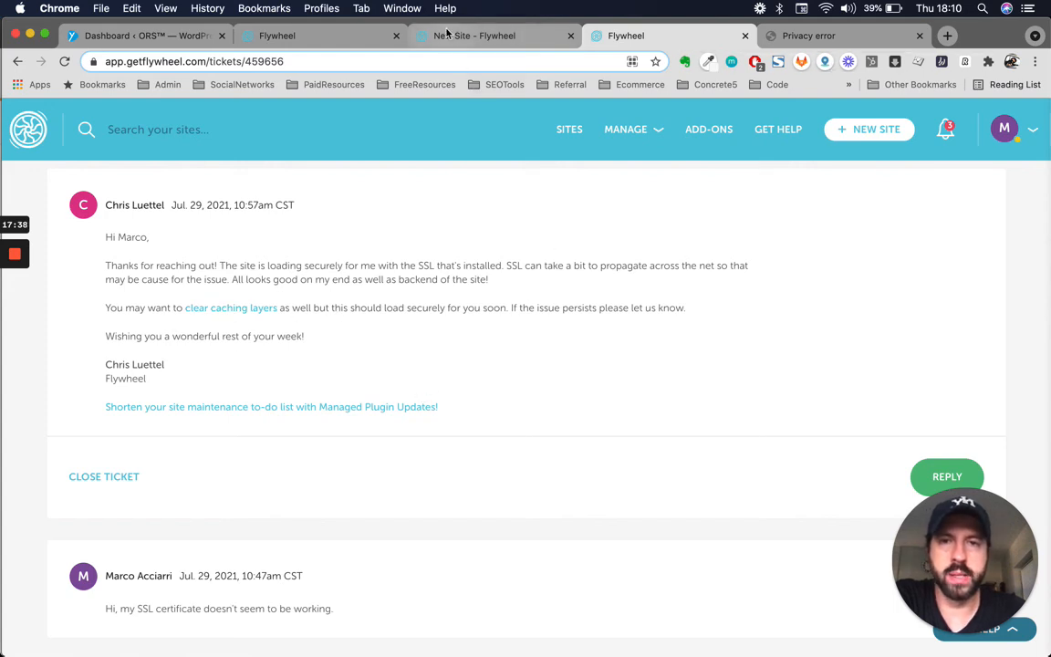
left_click(474, 36)
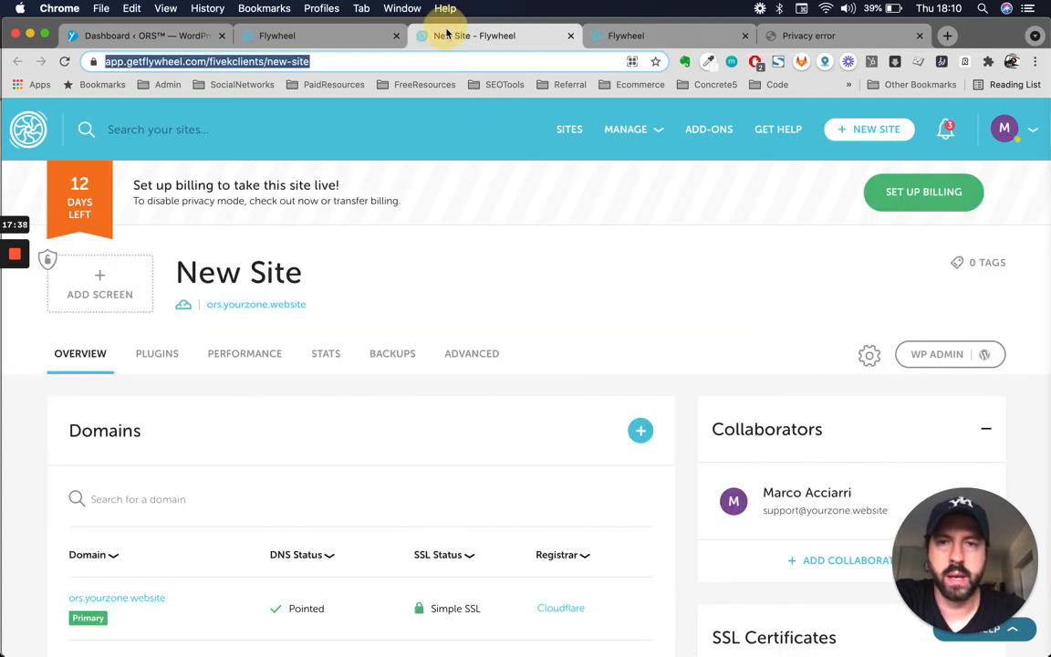
- Sign in to ors.yourzone.website with the prefilled username and pasted password, and save the password
left_click(281, 308)
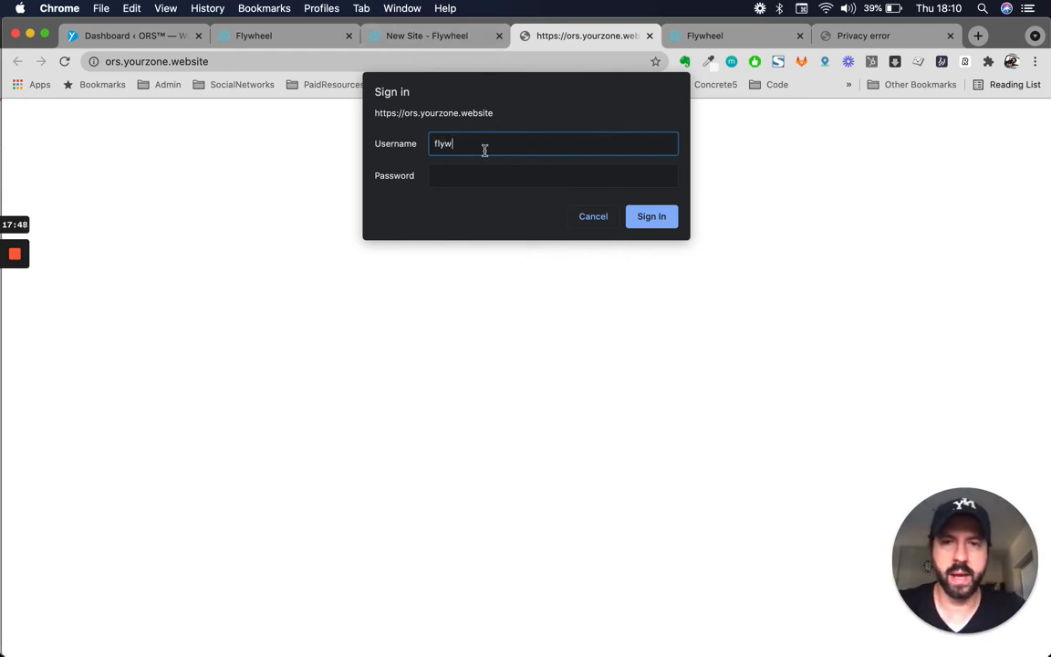
key("super+a")
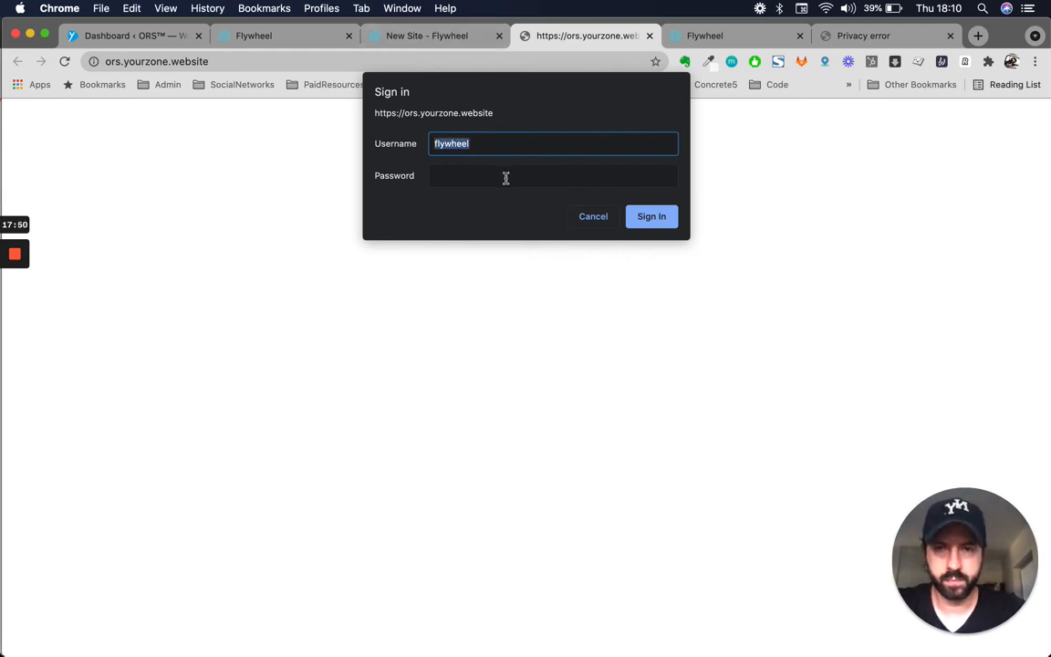
left_click(506, 176)
key("super+v")
left_click(630, 219)
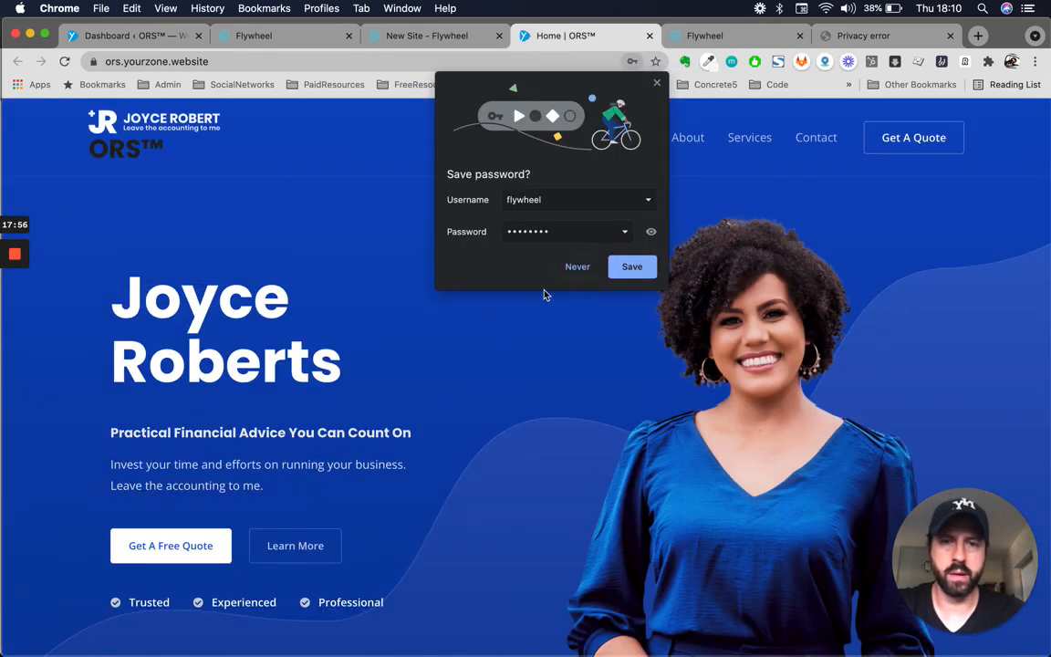
left_click(631, 267)
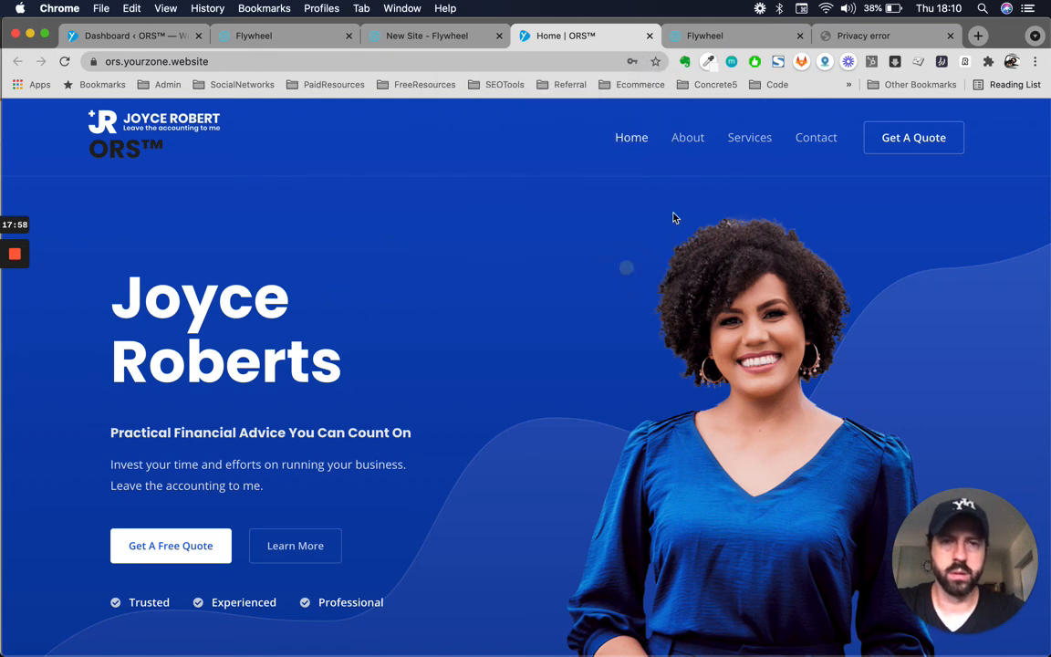
left_click(938, 41)
left_click(950, 36)
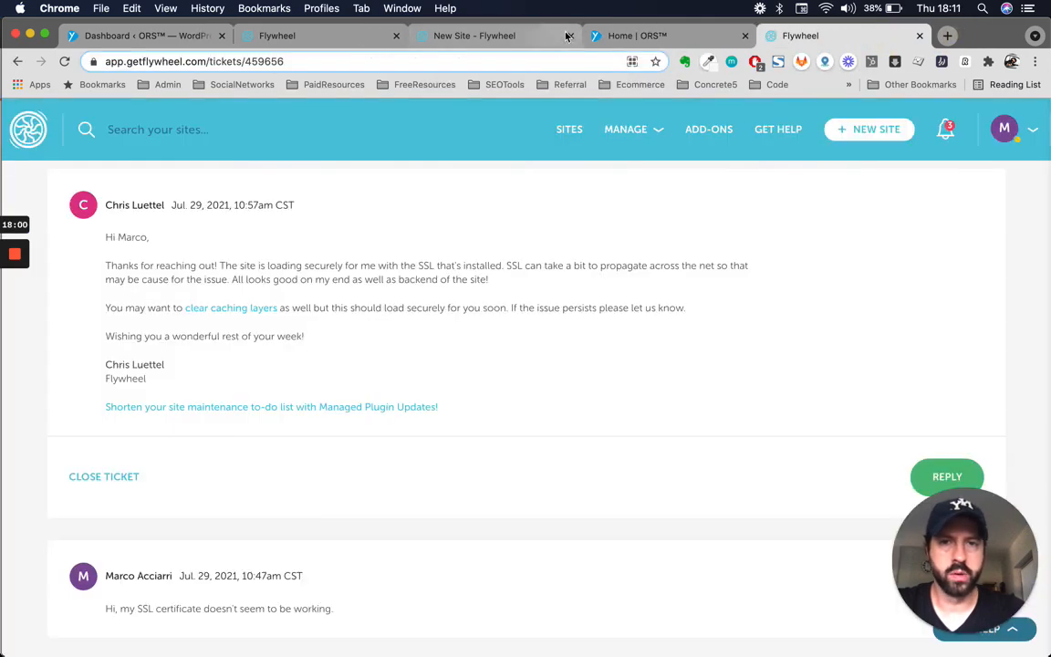
left_click(615, 35)
left_click(110, 62)
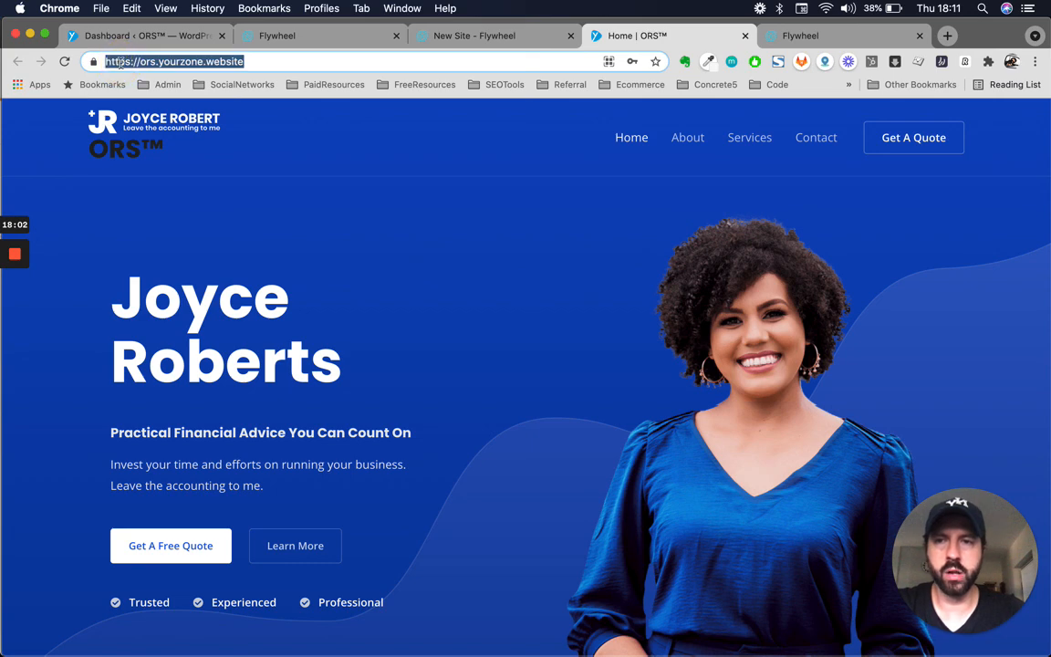
left_click(146, 62)
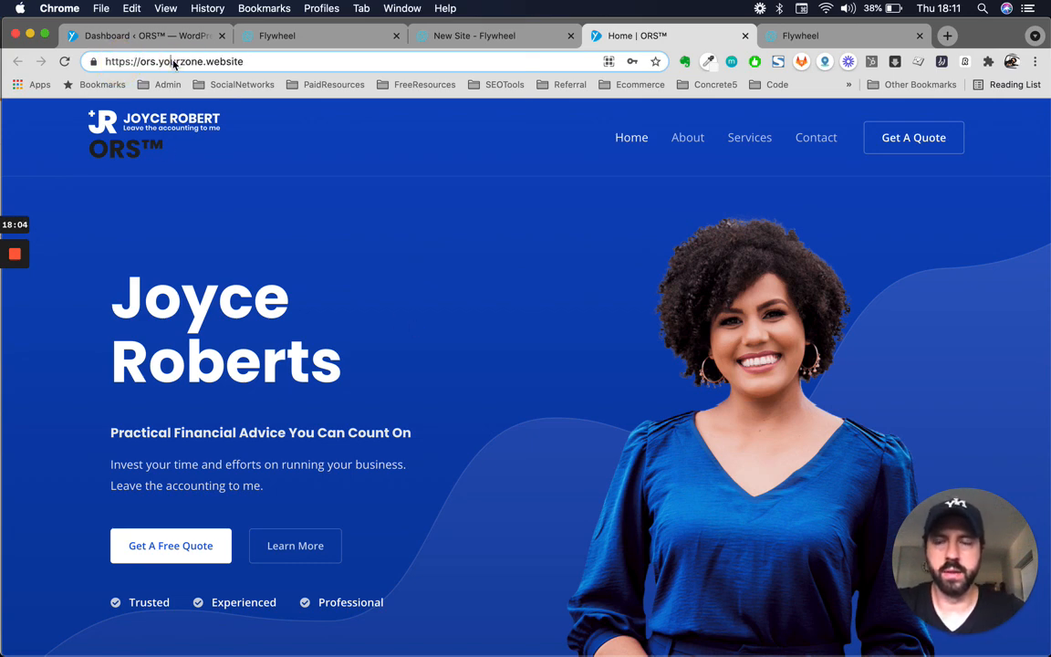
left_click_drag(141, 62, 243, 62)
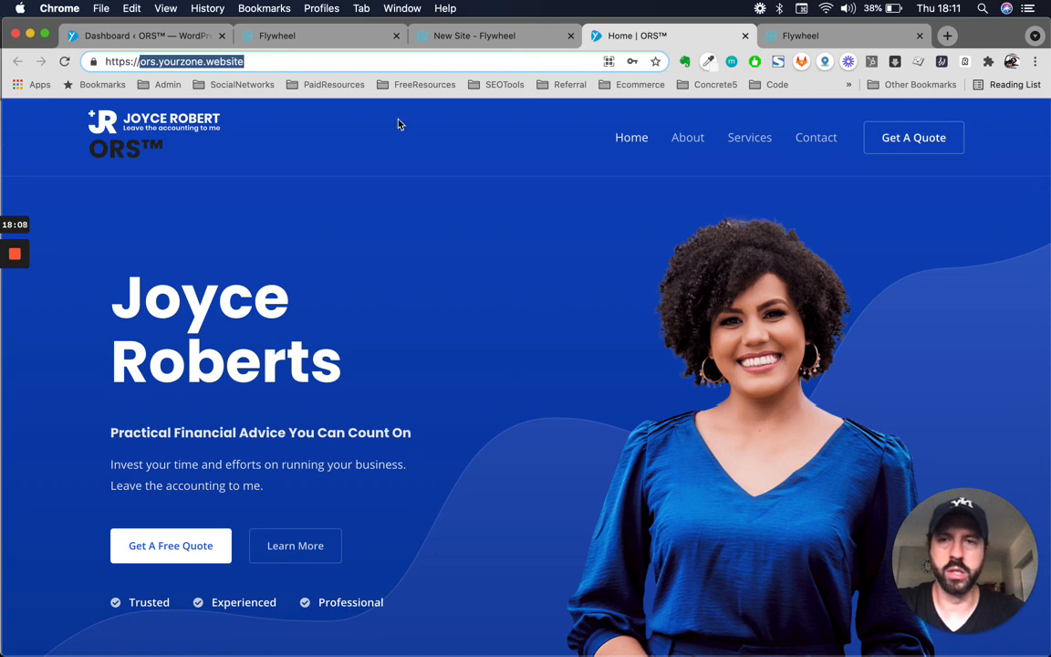
left_click(279, 62)
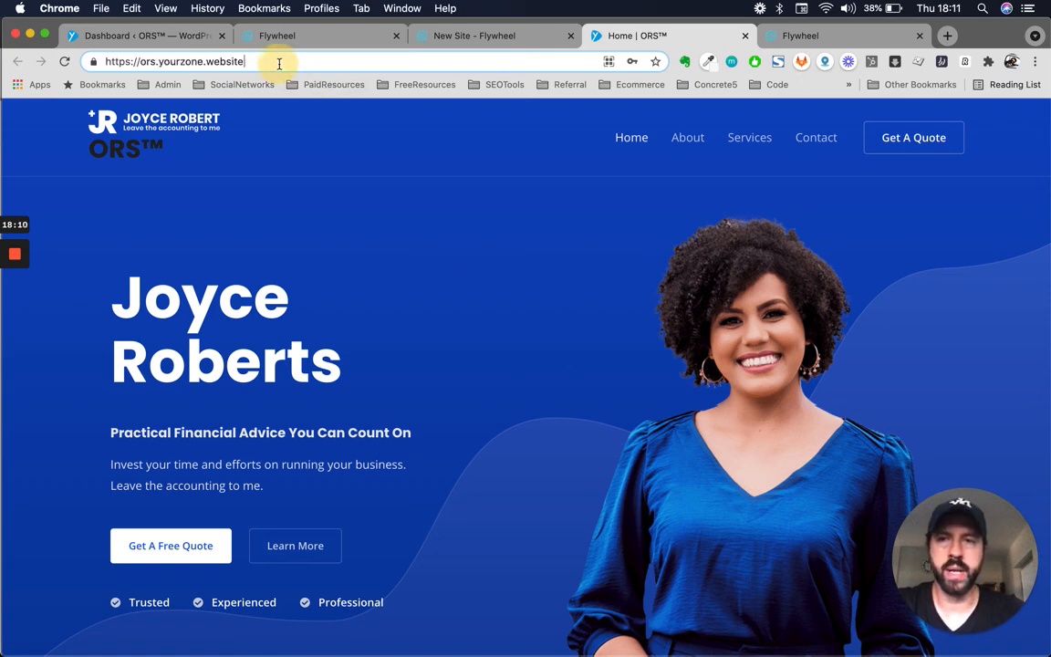
left_click(484, 36)
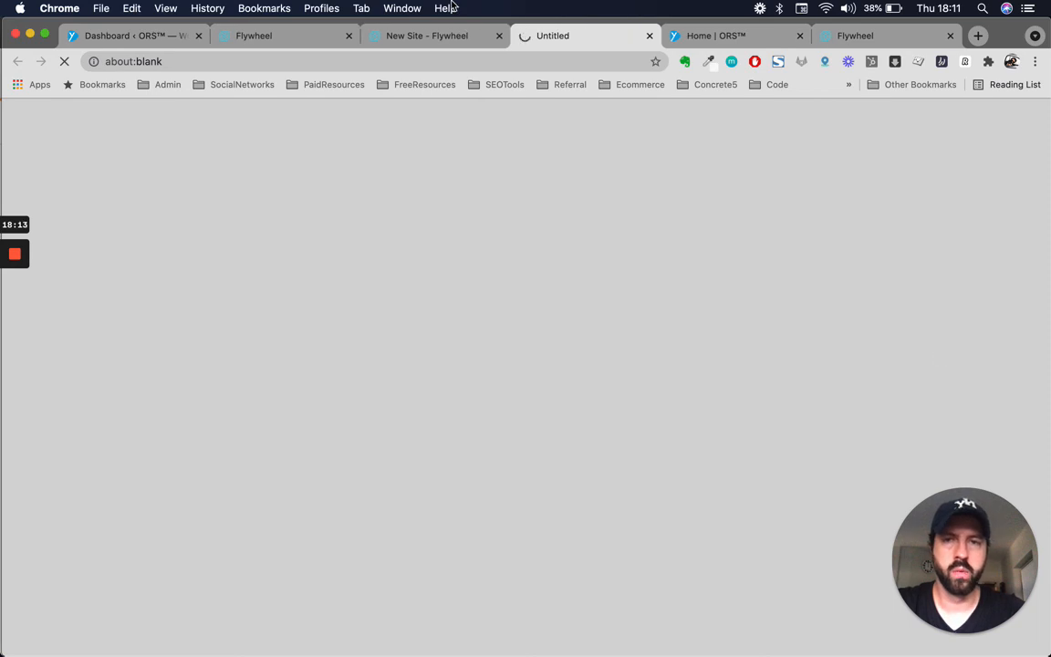
- Open the ORS WordPress Dashboard at ors.yourzone.website/wp-admin, then return to the New Site overview
left_click(406, 35)
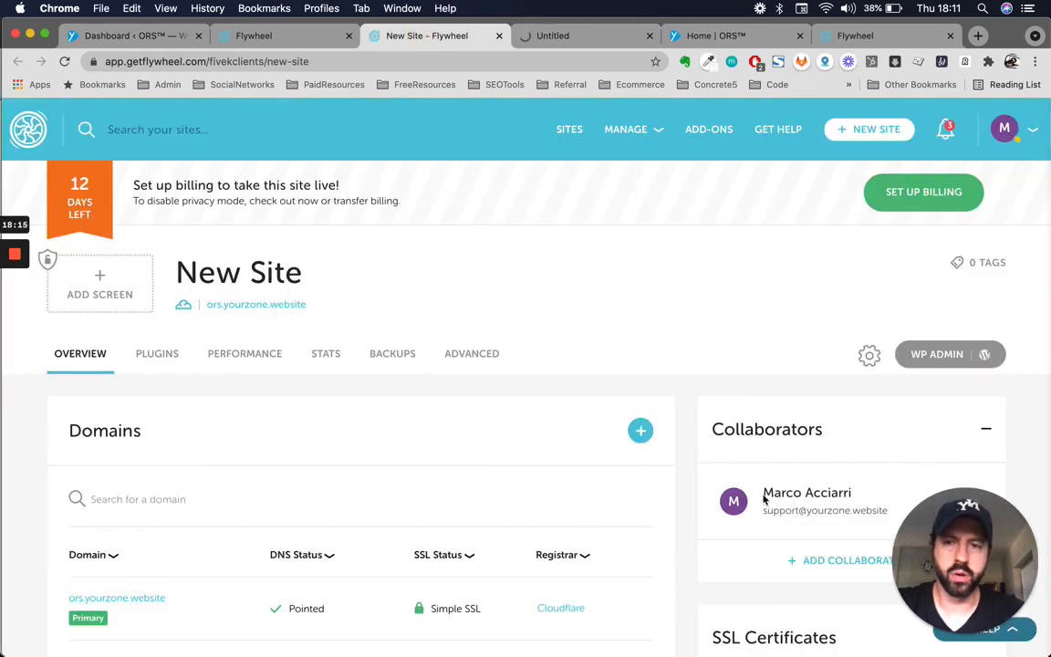
left_click(578, 38)
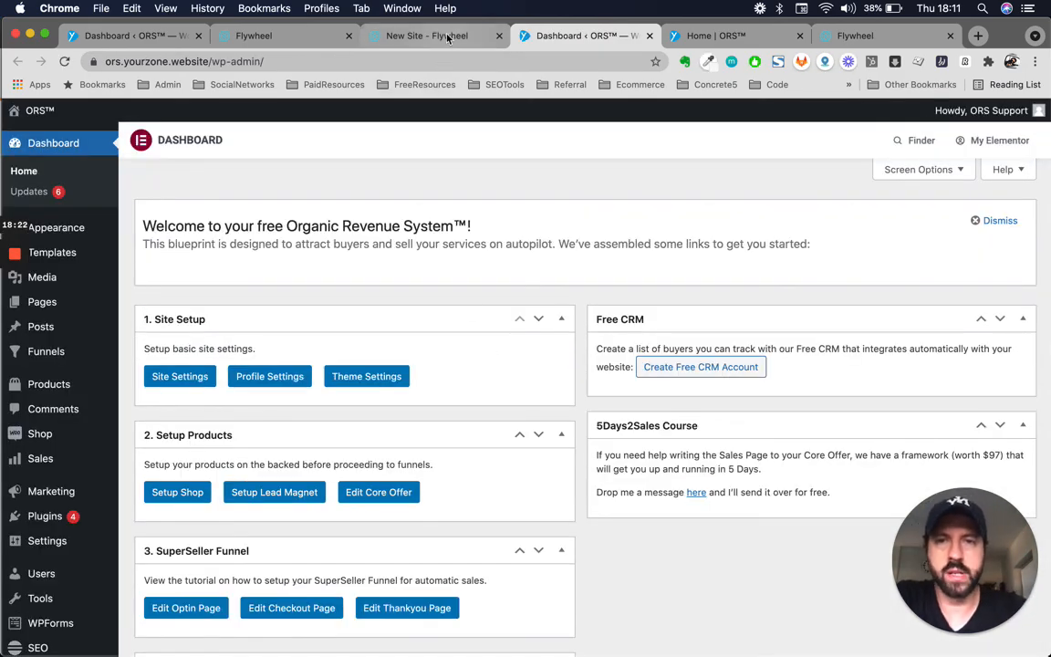
left_click(443, 35)
scroll(587, 402, "up", 2)
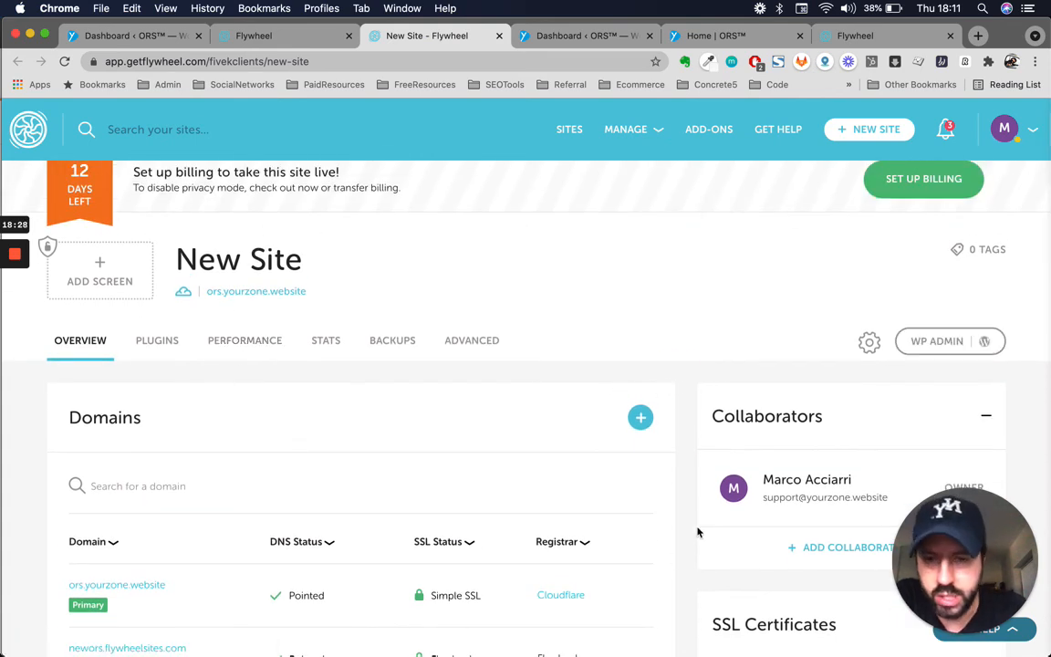
- Collapse the SSL Certificates panel, hiding its trouble-enabling-SSL warning, and review the Overview domains
scroll(613, 378, "down", 2)
scroll(613, 378, "up", 3)
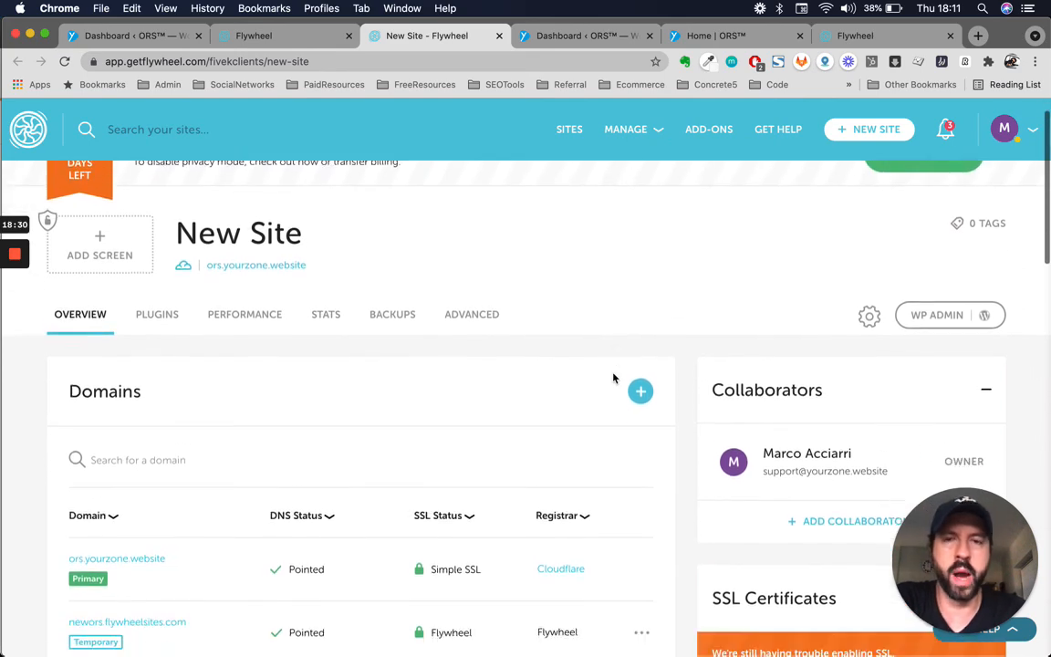
scroll(613, 378, "down", 4)
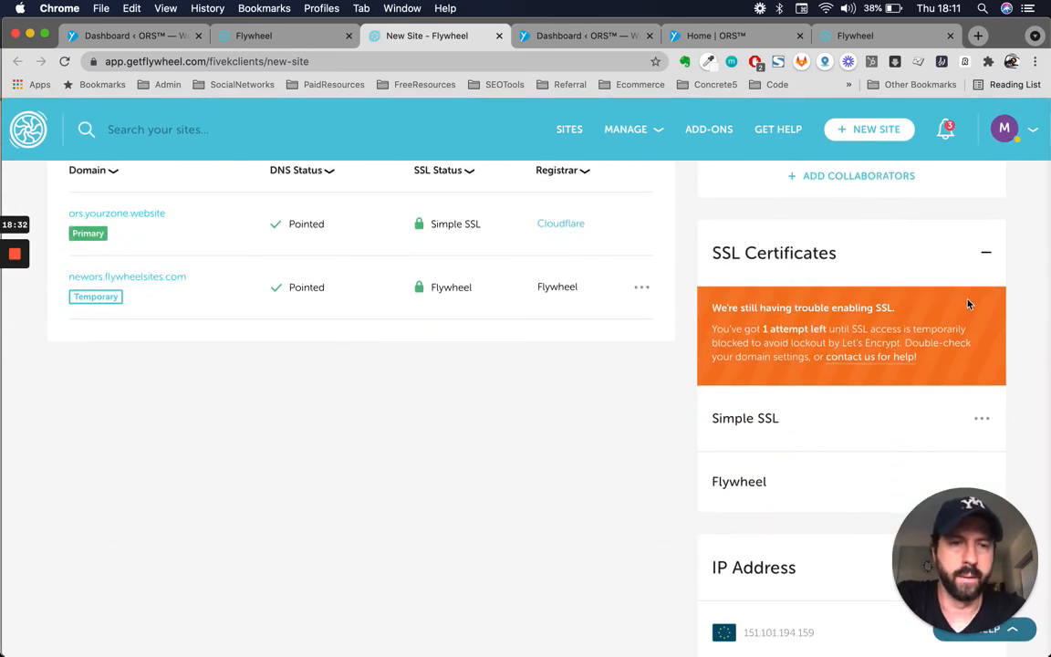
left_click(987, 255)
scroll(600, 316, "up", 4)
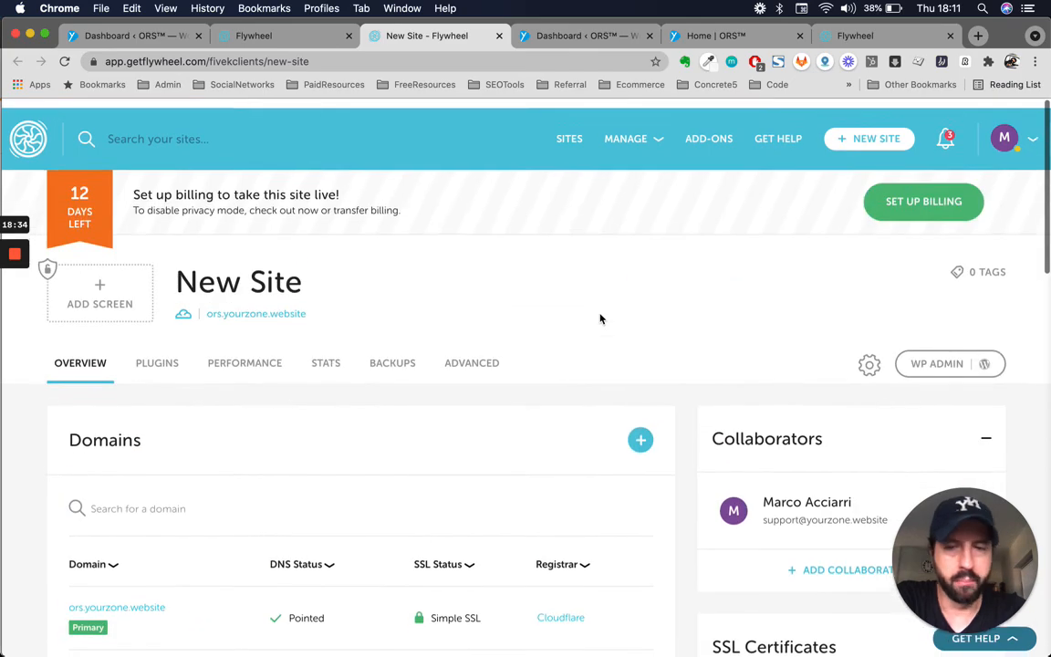
scroll(601, 319, "down", 1)
scroll(600, 316, "up", 2)
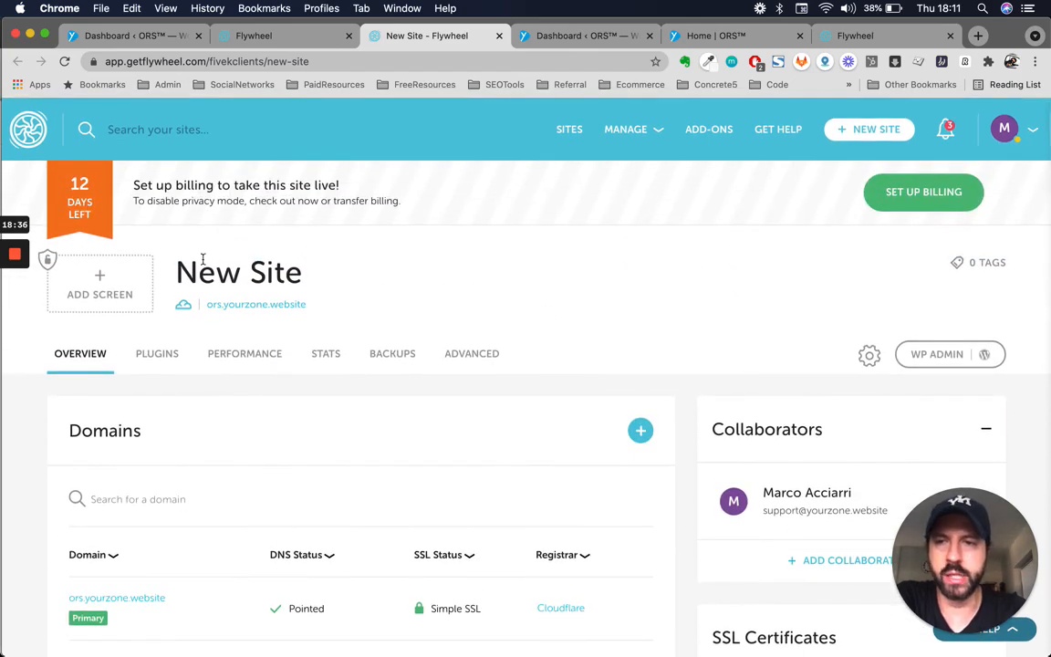
scroll(464, 357, "down", 2)
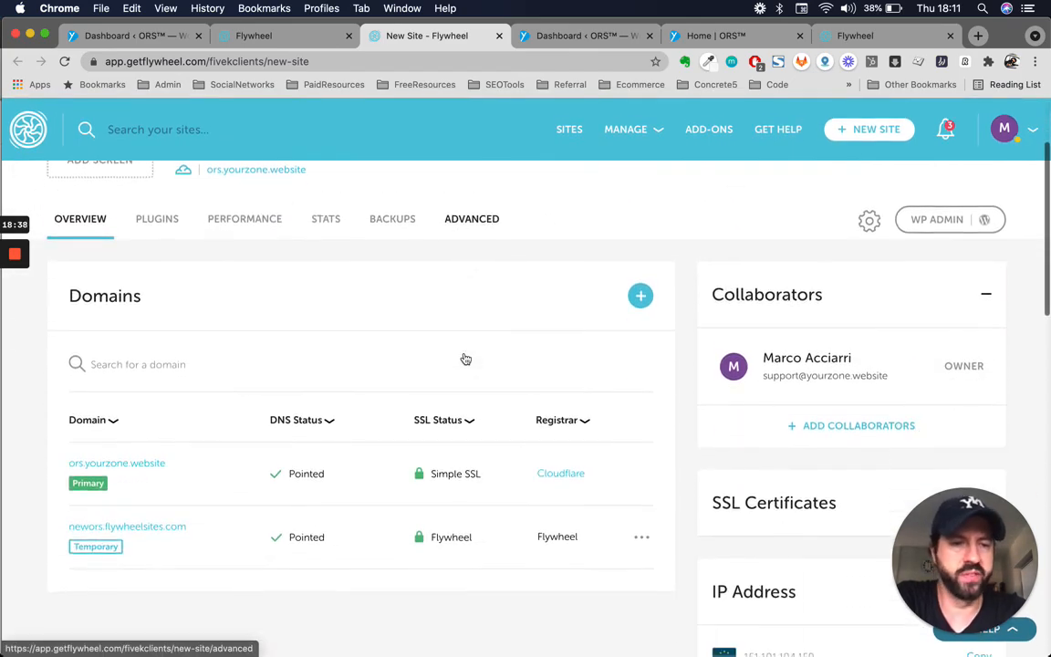
scroll(464, 357, "up", 2)
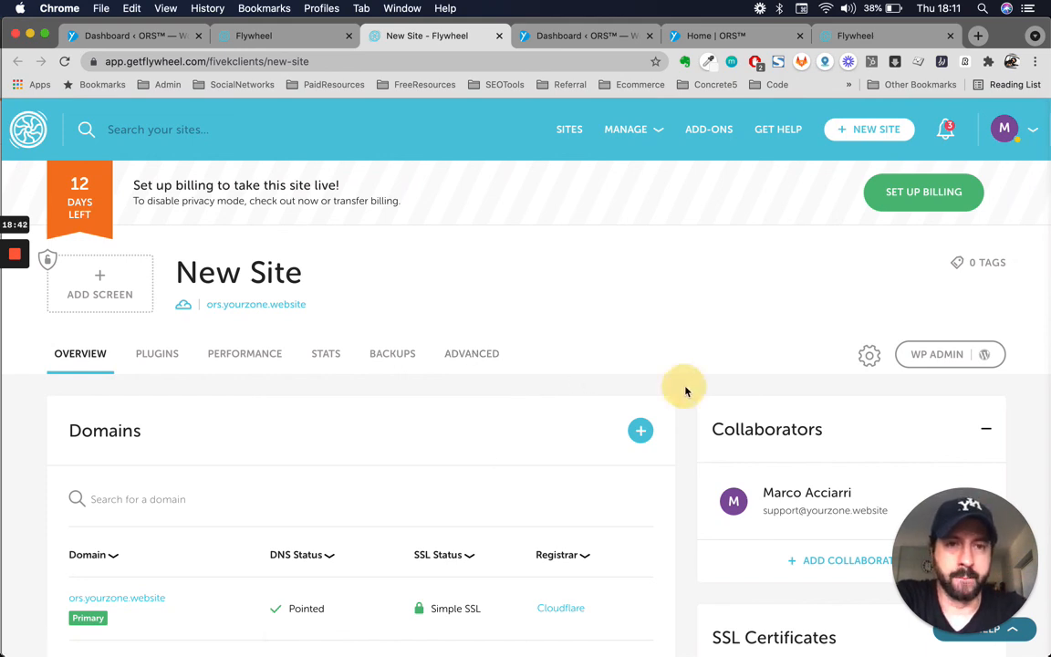
scroll(429, 375, "down", 2)
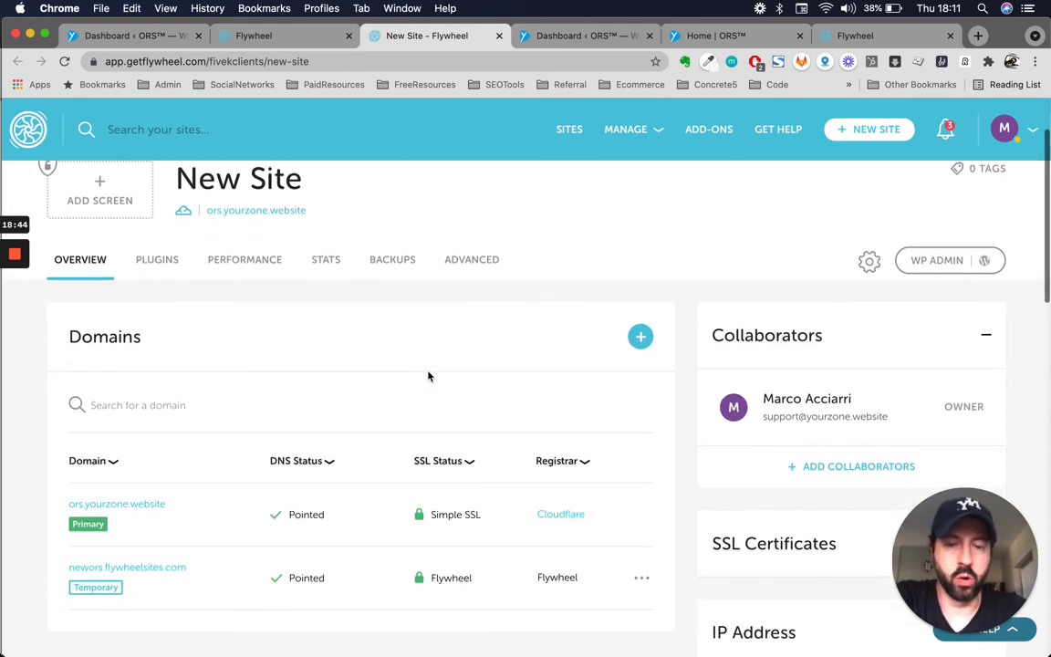
scroll(222, 432, "up", 2)
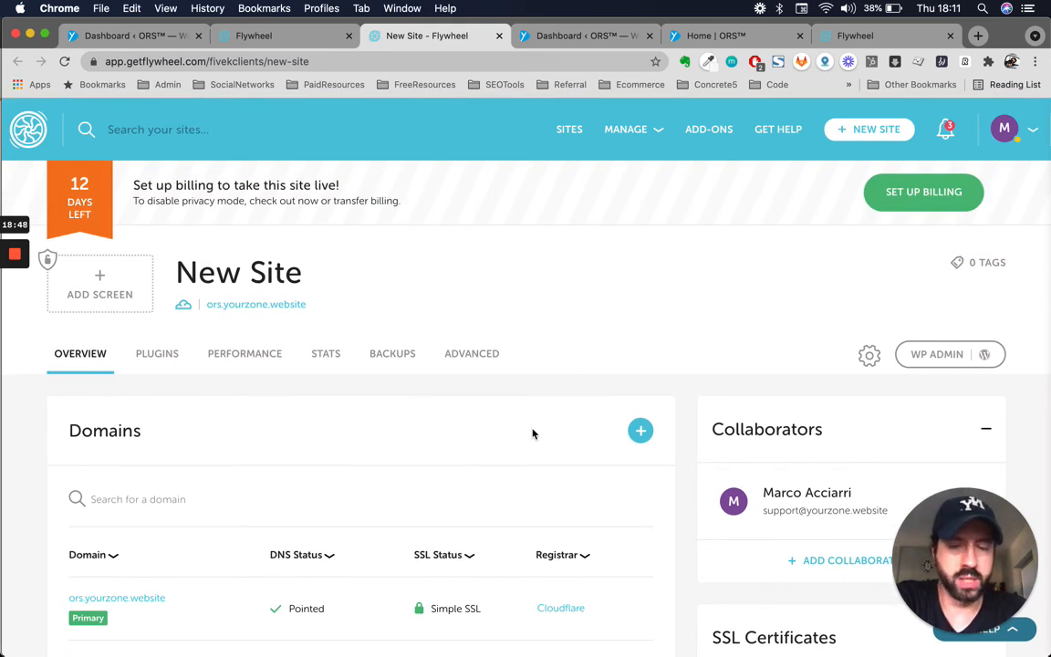
scroll(532, 432, "down", 1)
scroll(263, 479, "down", 2)
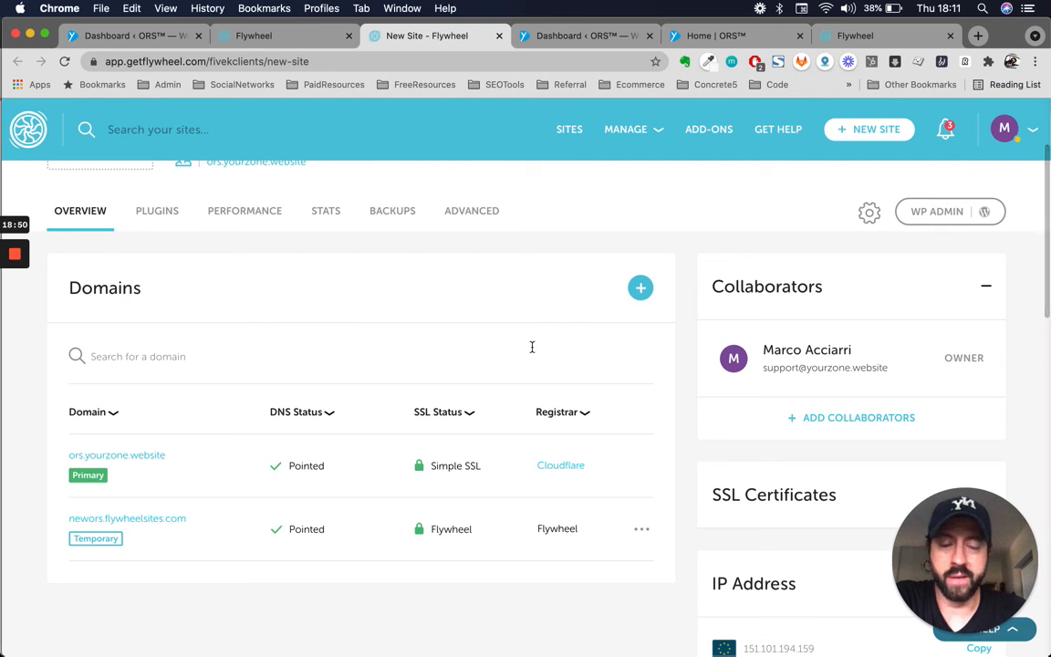
scroll(533, 348, "up", 1)
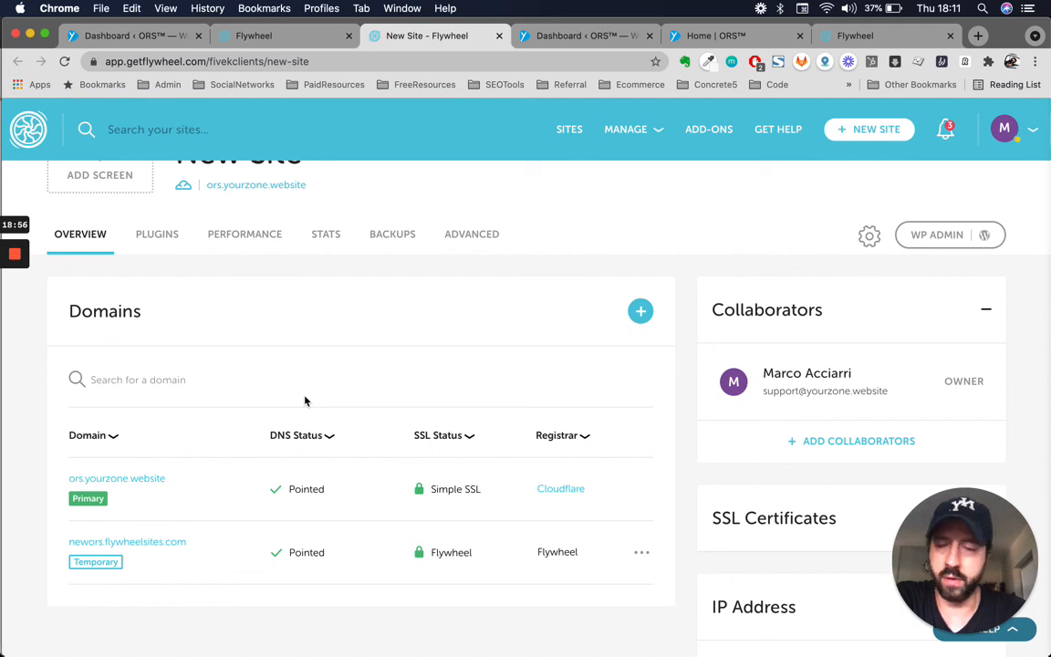
scroll(304, 400, "up", 3)
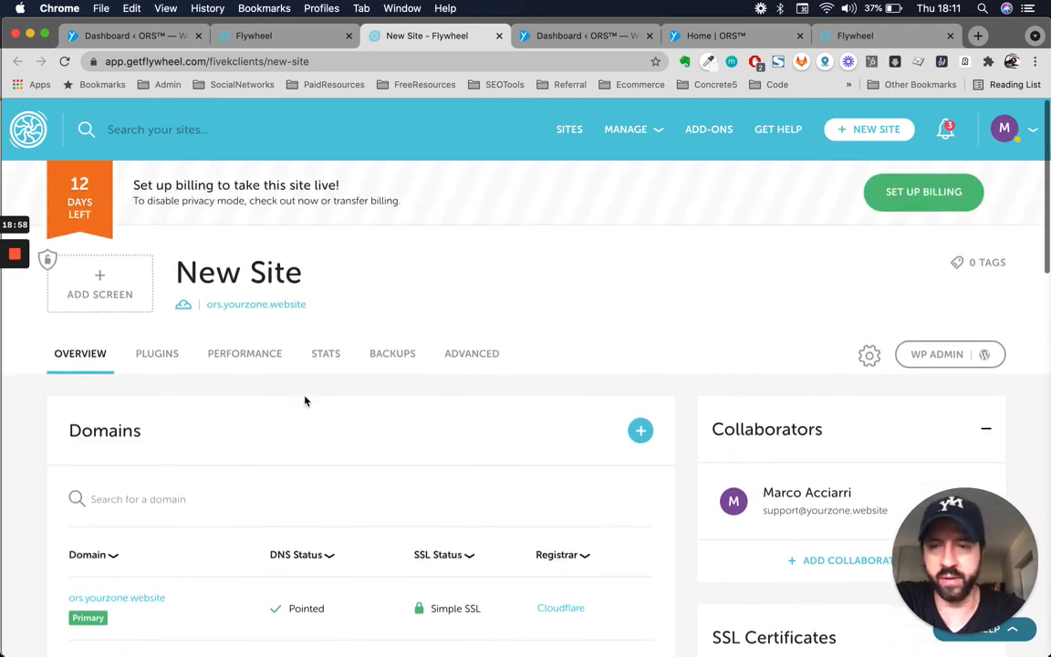
scroll(451, 540, "down", 2)
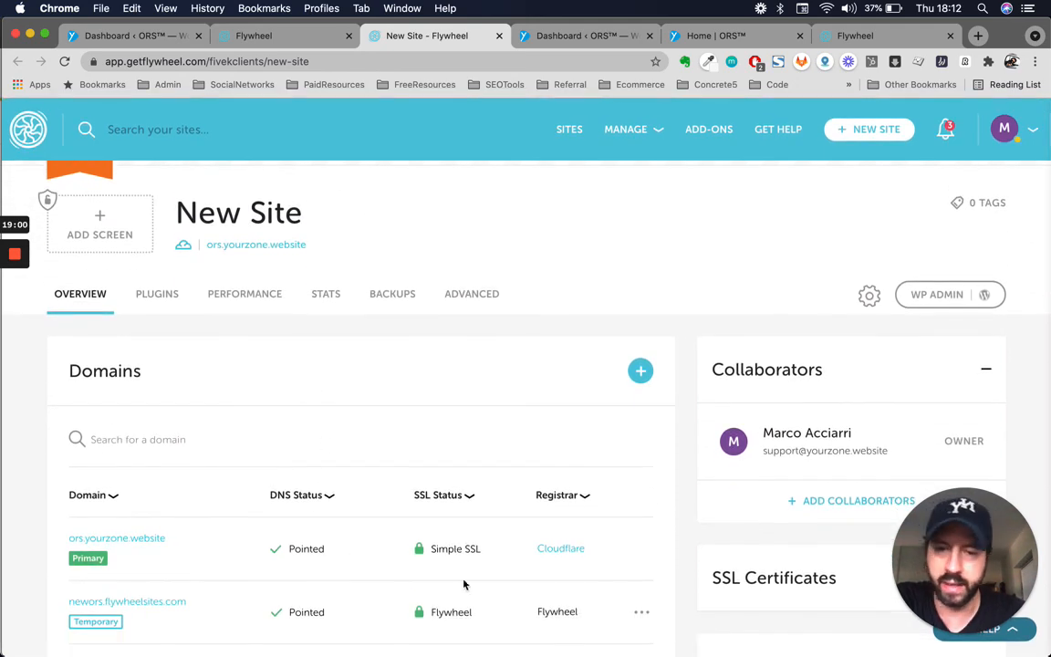
scroll(472, 582, "down", 2)
scroll(472, 582, "up", 3)
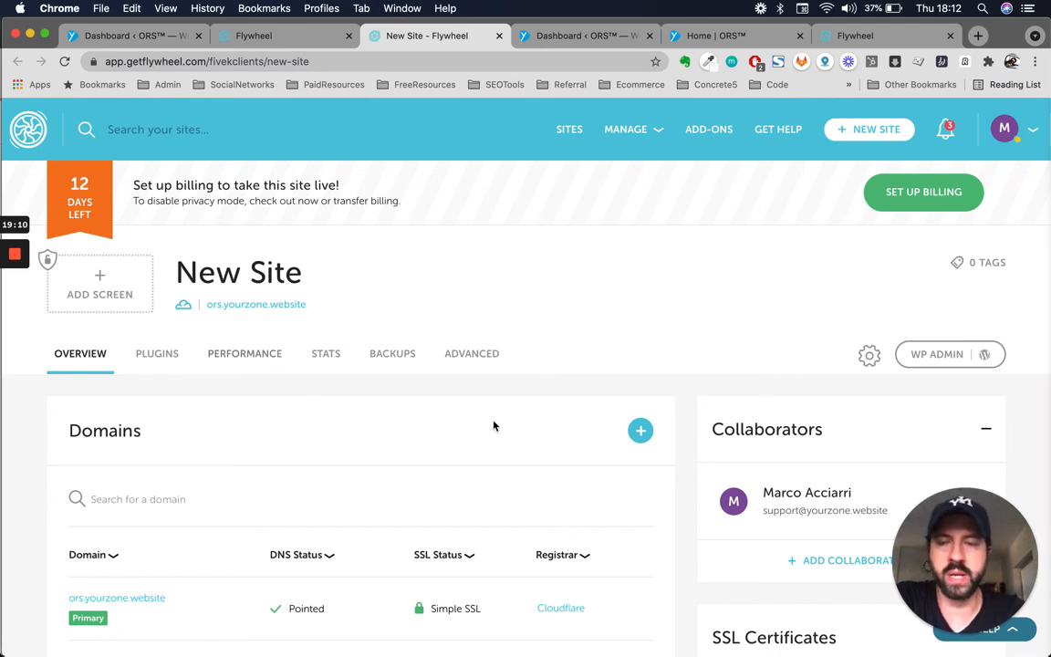
scroll(493, 425, "down", 3)
scroll(493, 425, "up", 3)
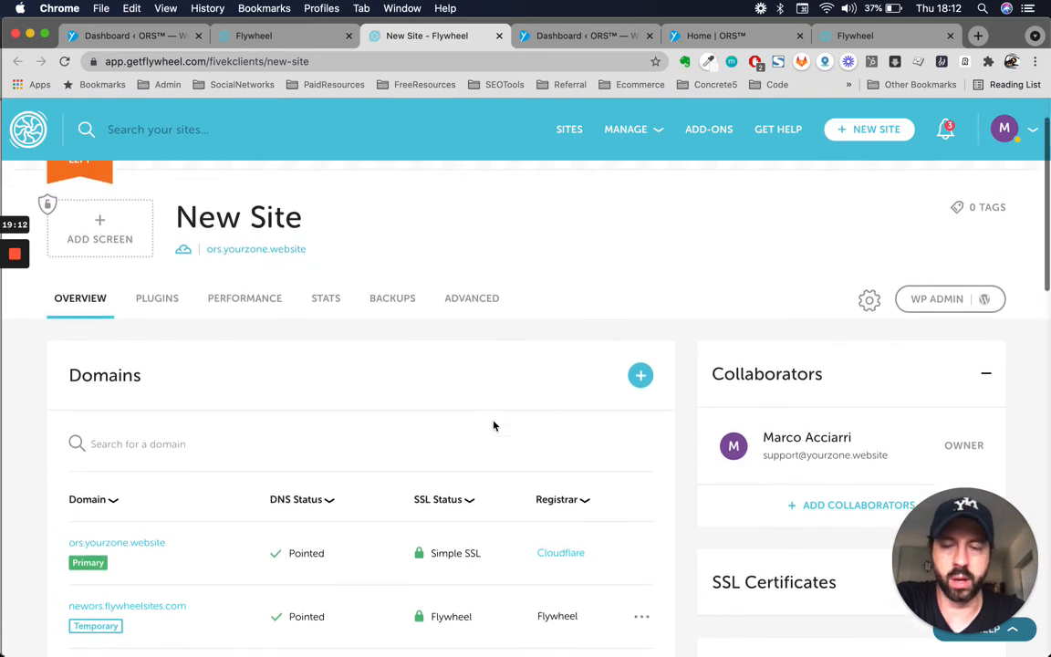